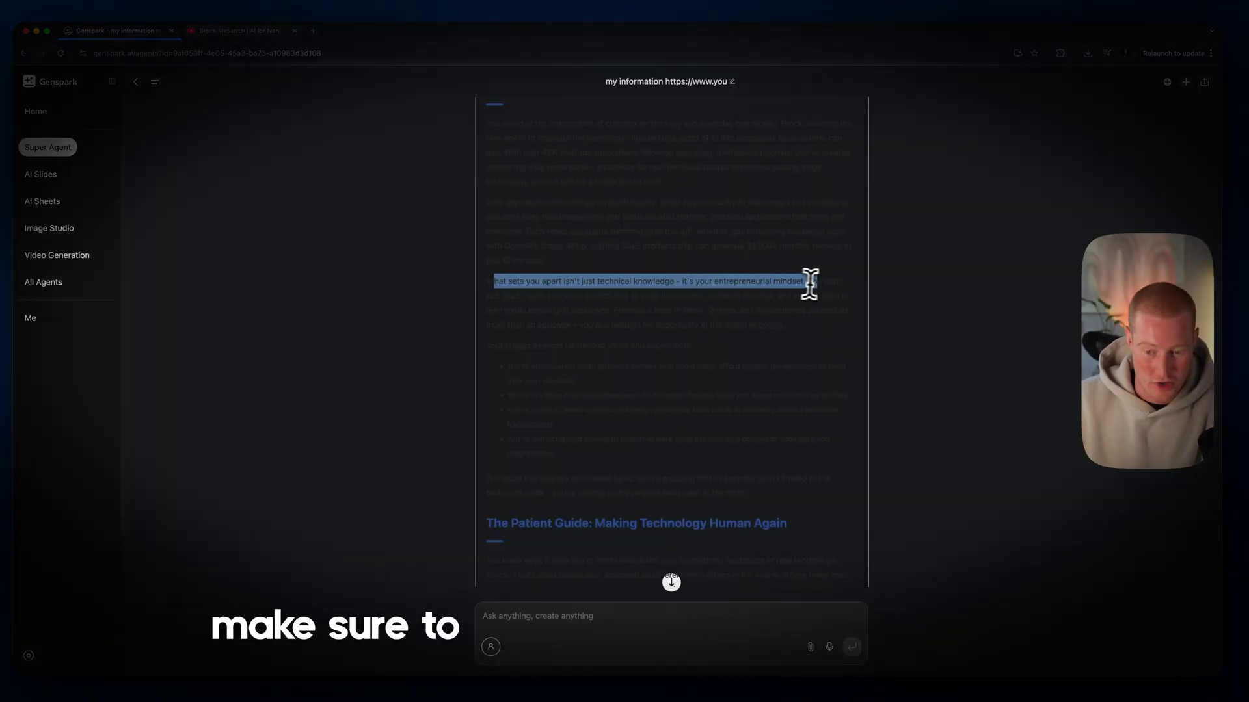
# Select part of the profile report and open Make Genspark More Personalized from it
pyautogui.moveTo(809, 284); pyautogui.dragTo(844, 310)
pyautogui.scroll(-10, 687, 294)
pyautogui.click(703, 505)
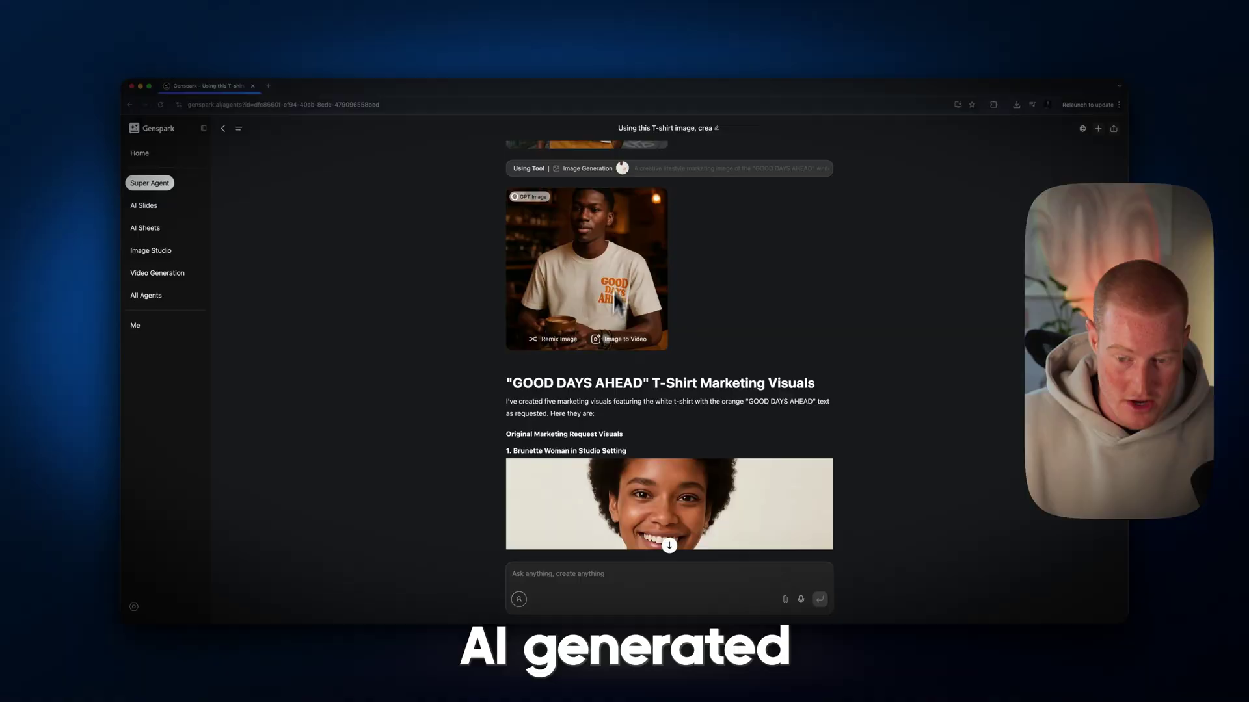
pyautogui.scroll(-5, 791, 384)
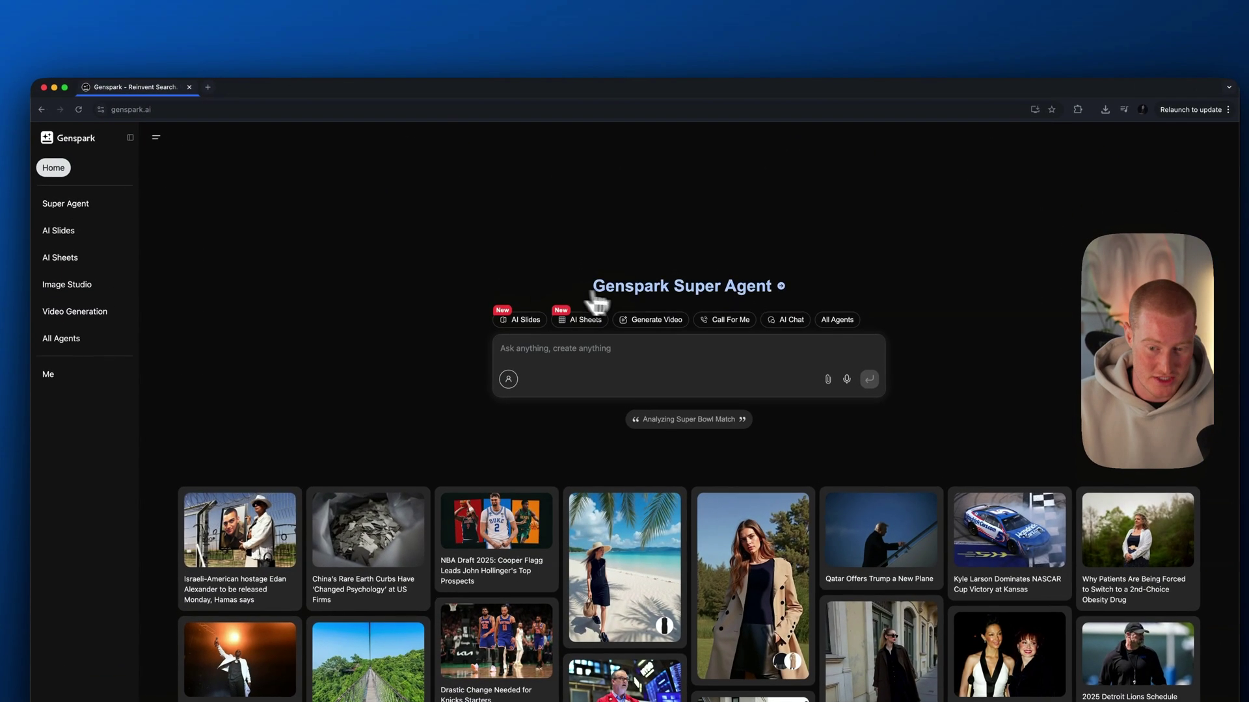
# Highlight the Super Agent heading, then visit the AI Slides, AI Sheets and Image Studio pages
pyautogui.moveTo(590, 251); pyautogui.dragTo(729, 251)
pyautogui.click(661, 204)
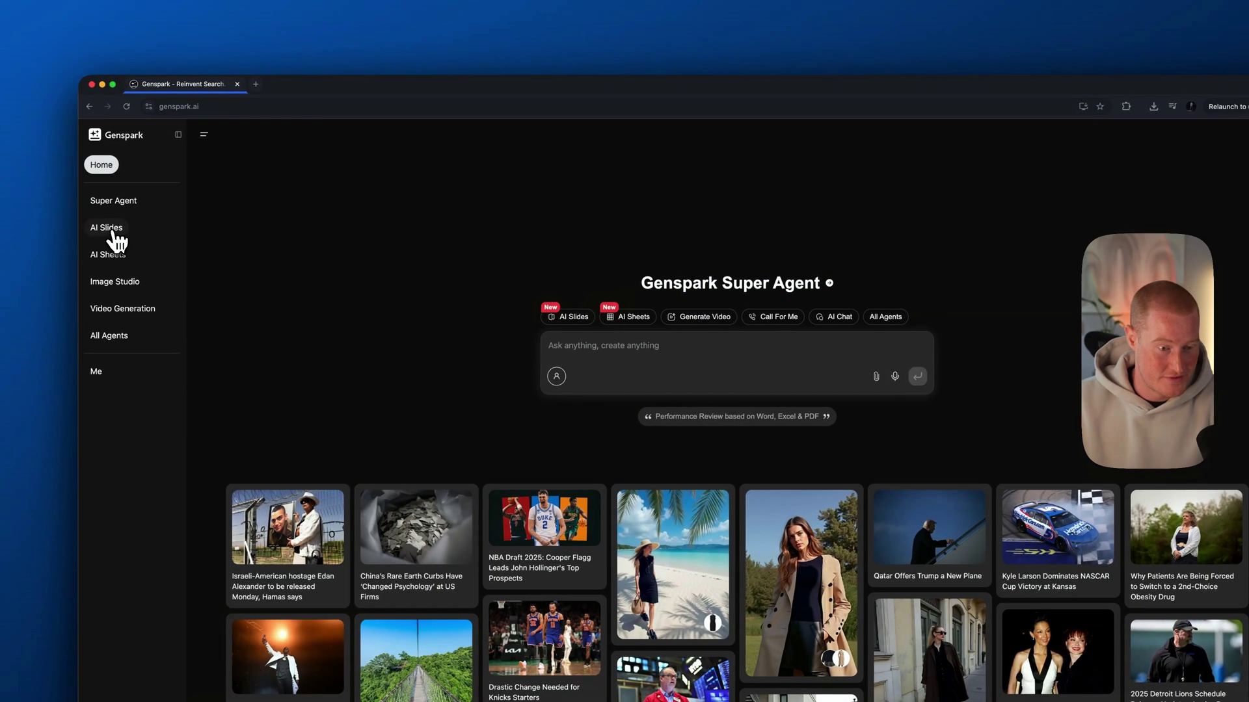
pyautogui.click(65, 232)
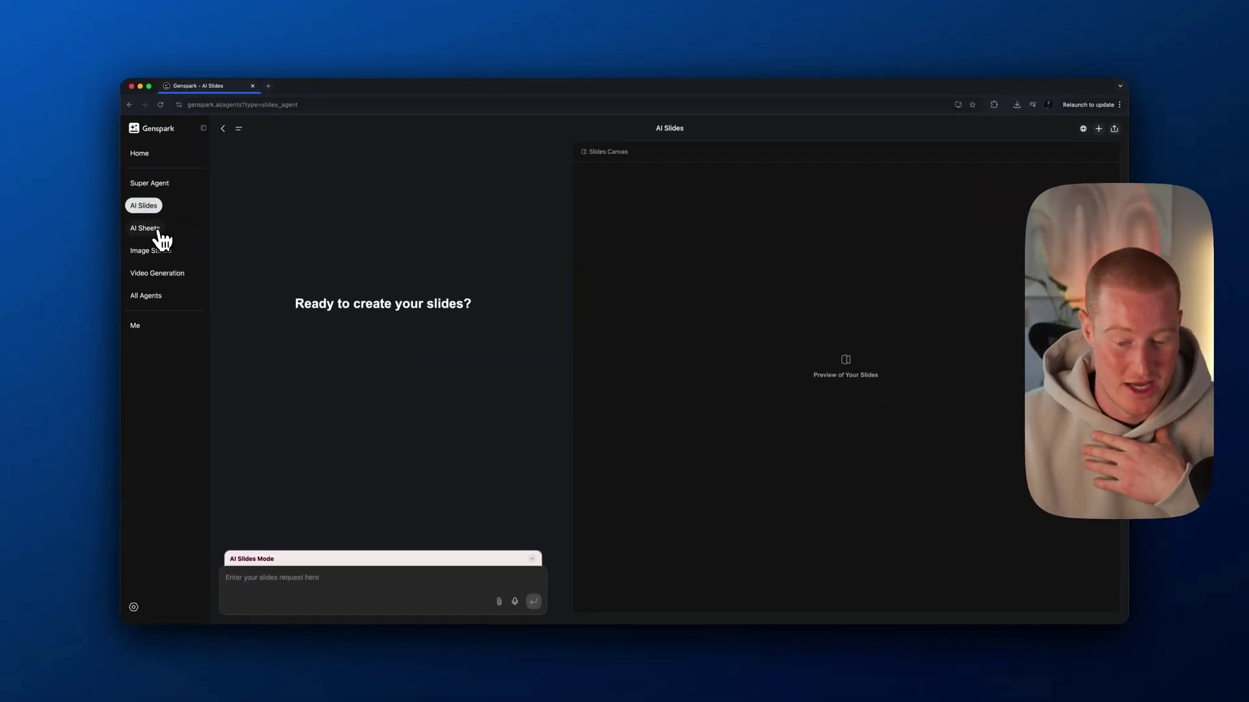
pyautogui.click(159, 231)
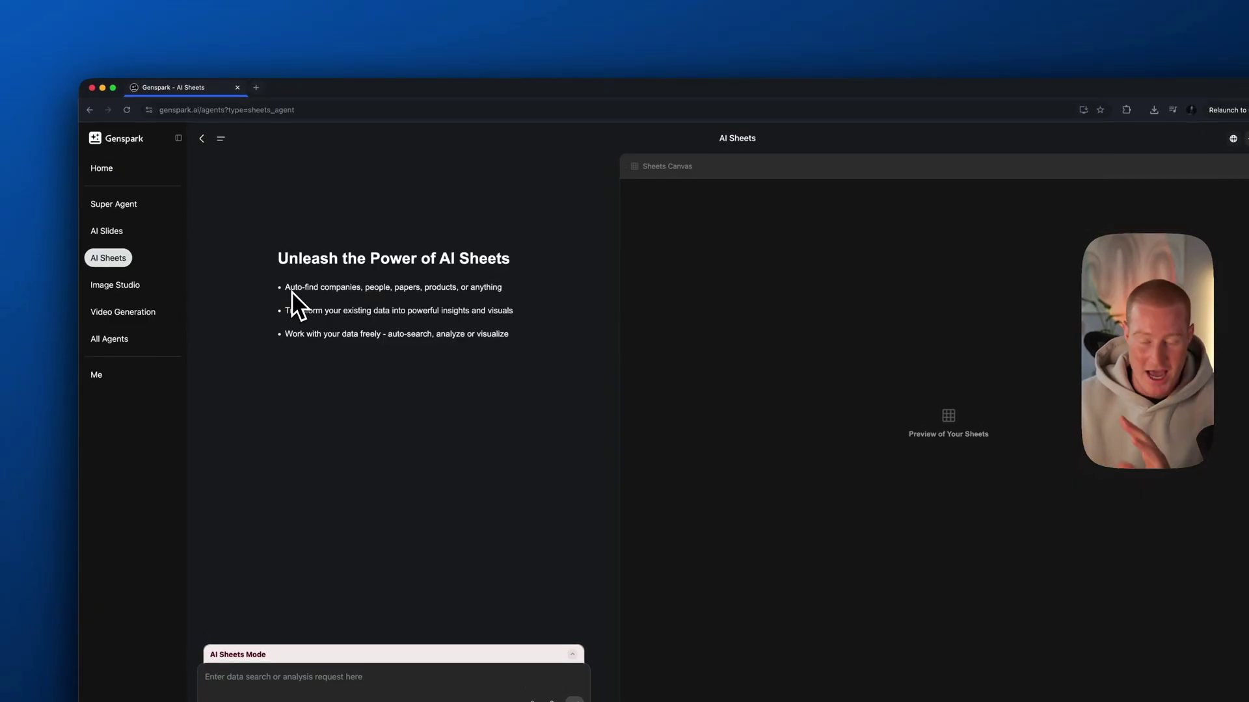
pyautogui.click(131, 296)
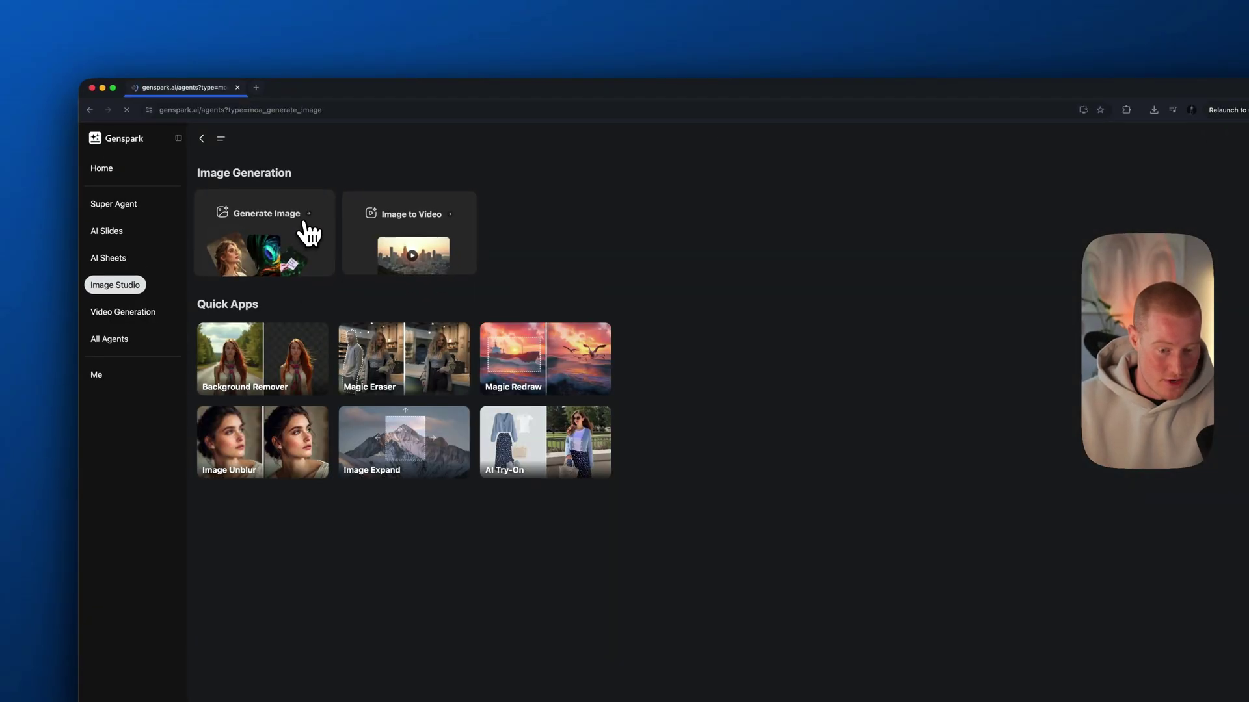
# Check the image and video model lists, view All Agents, and start a new Super Agent chat
pyautogui.click(616, 696)
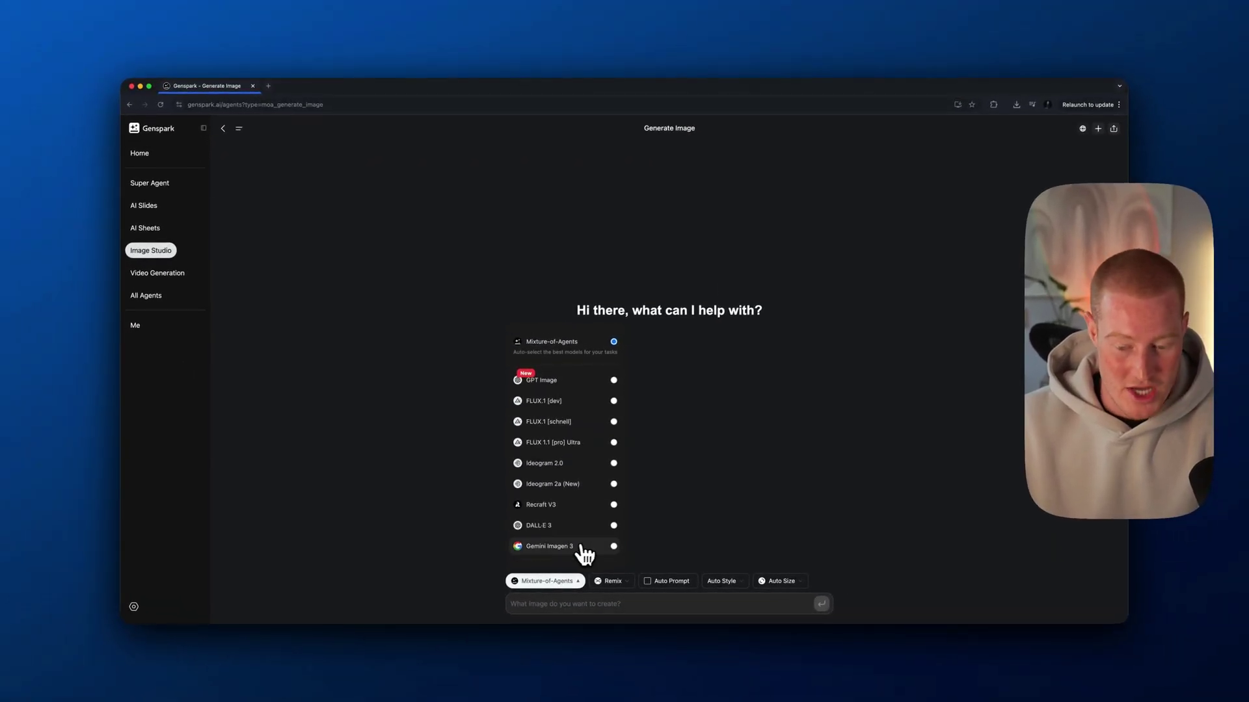
pyautogui.click(432, 465)
pyautogui.click(166, 274)
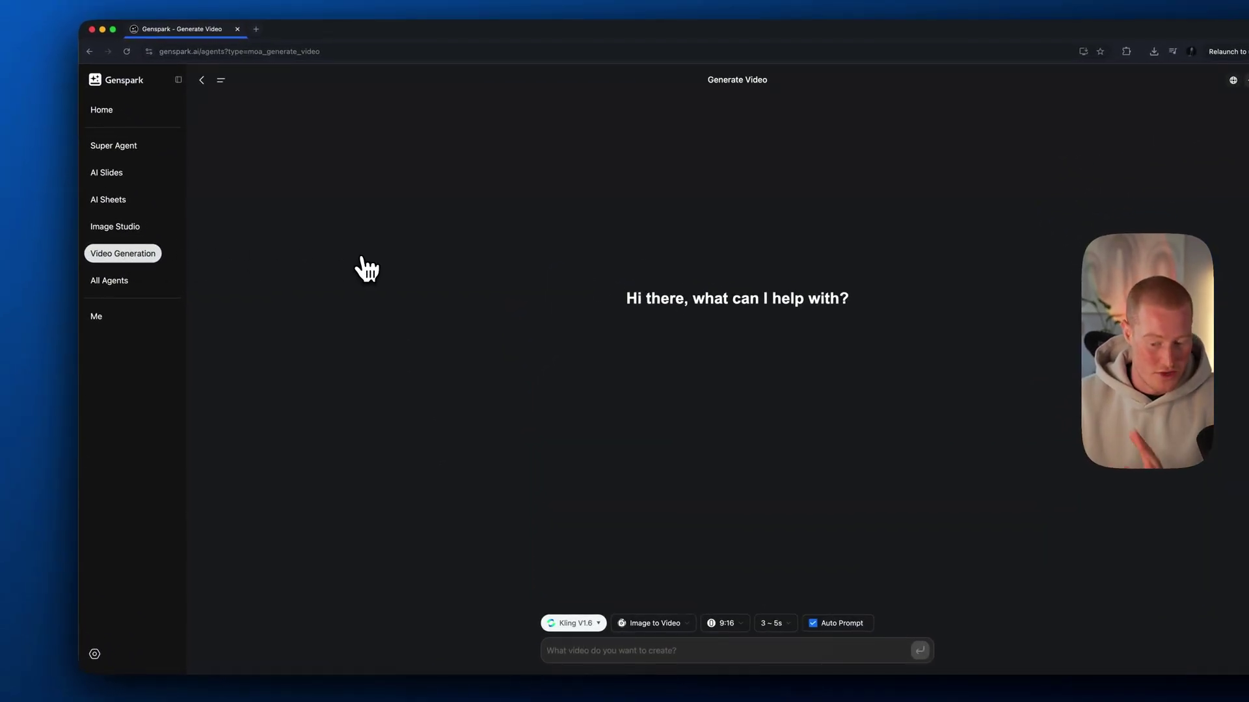
pyautogui.click(572, 624)
pyautogui.scroll(-5, 668, 443)
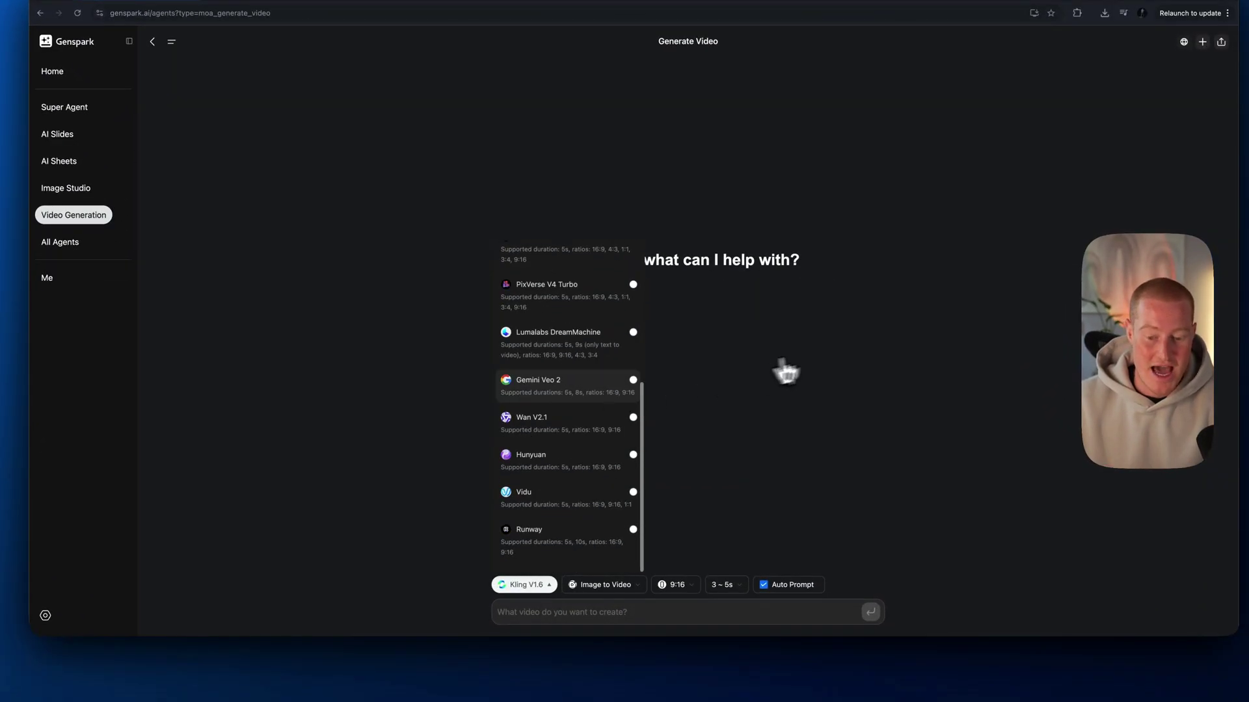
pyautogui.click(804, 366)
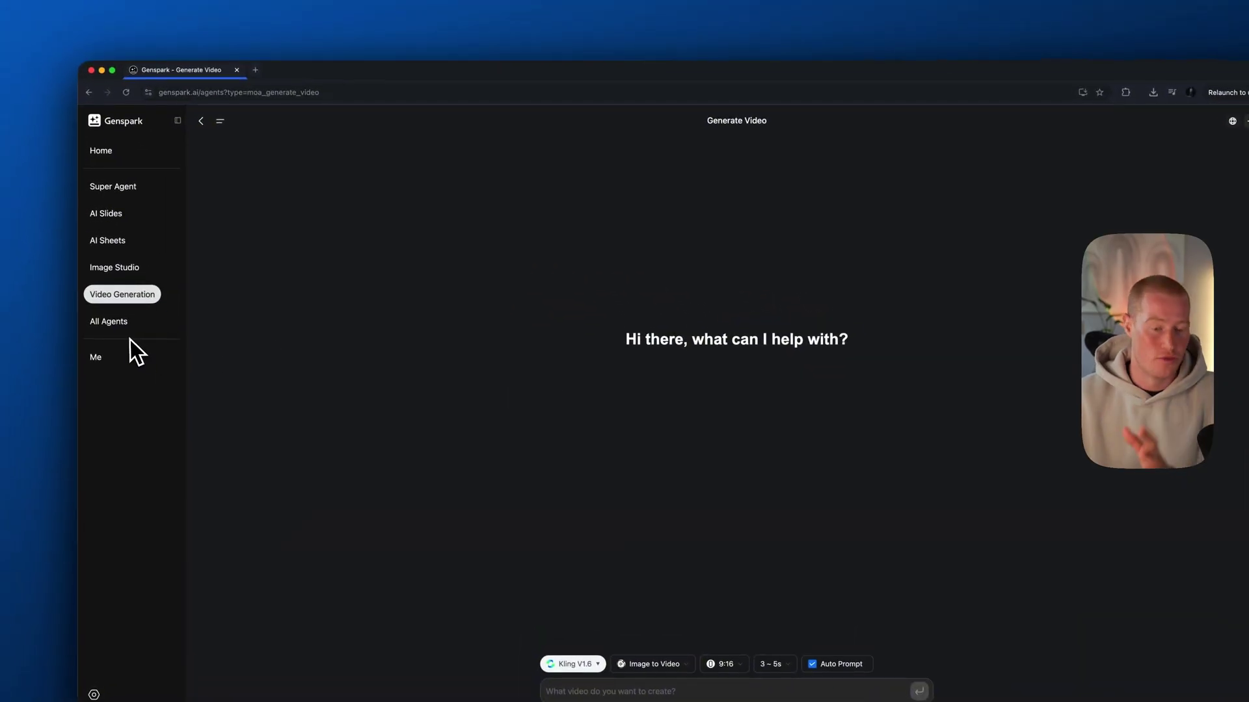
pyautogui.click(122, 324)
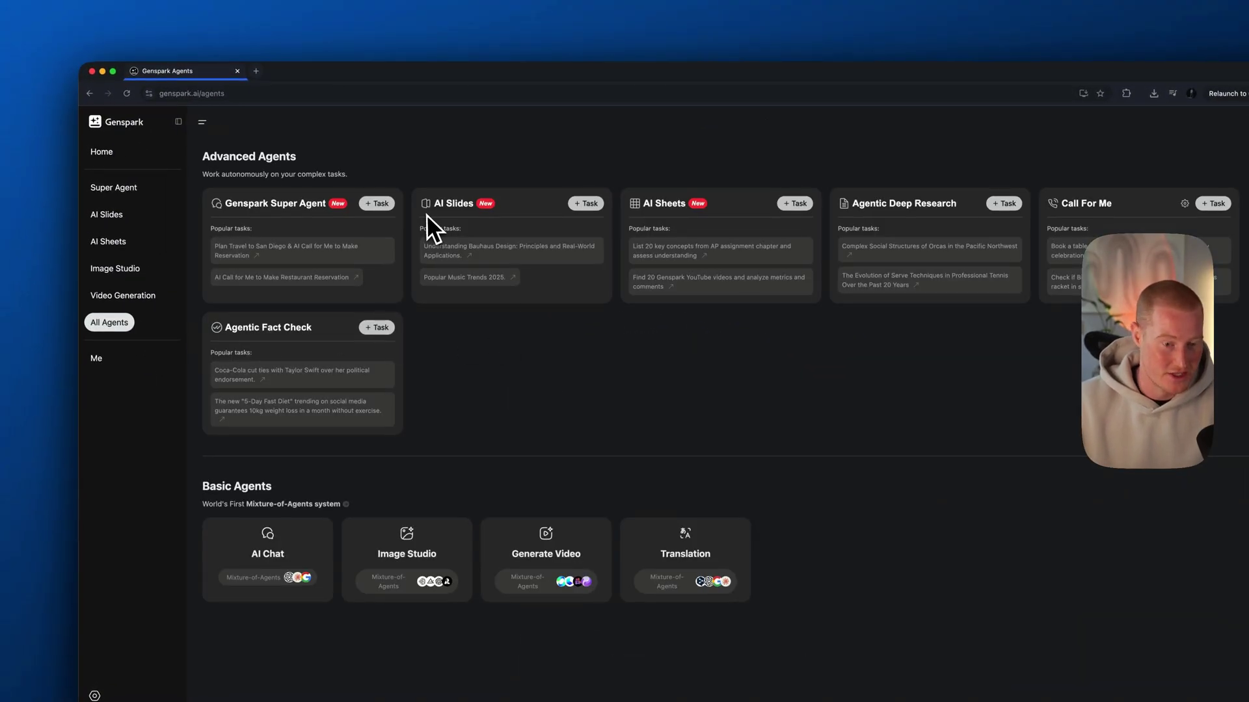
pyautogui.click(138, 192)
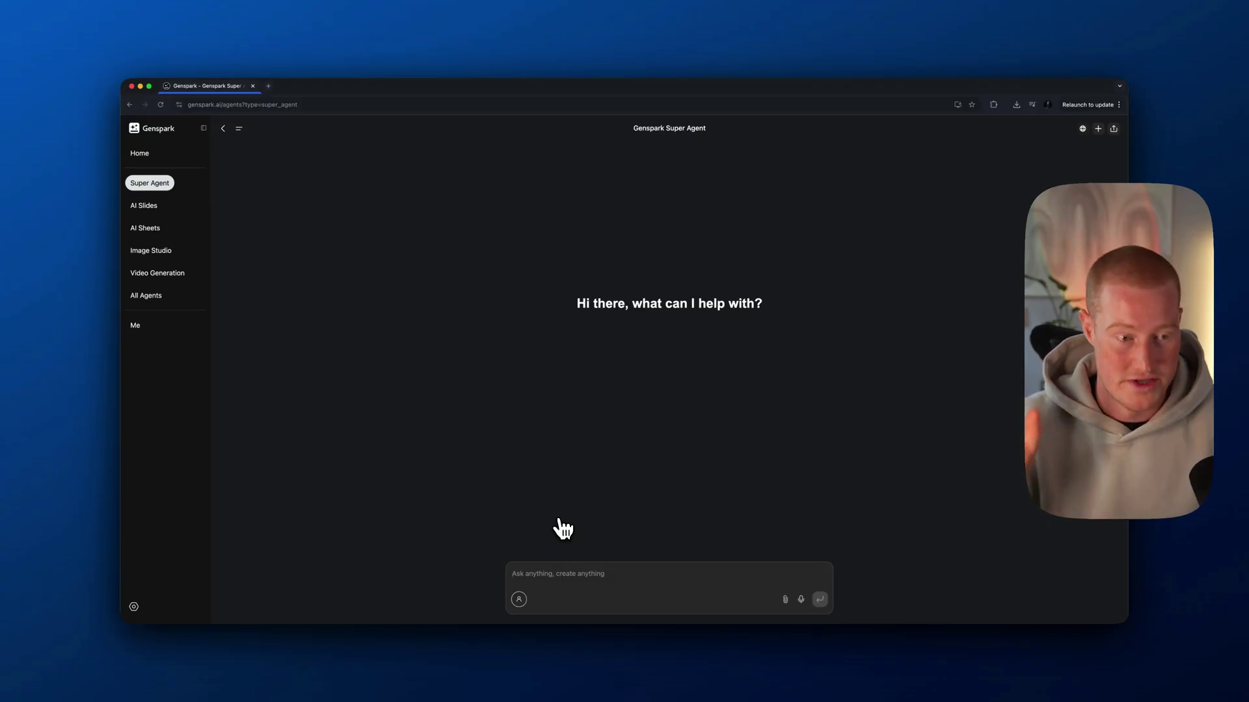
# Open personalization from the chat box's person icon and choose Auto Research
pyautogui.click(521, 598)
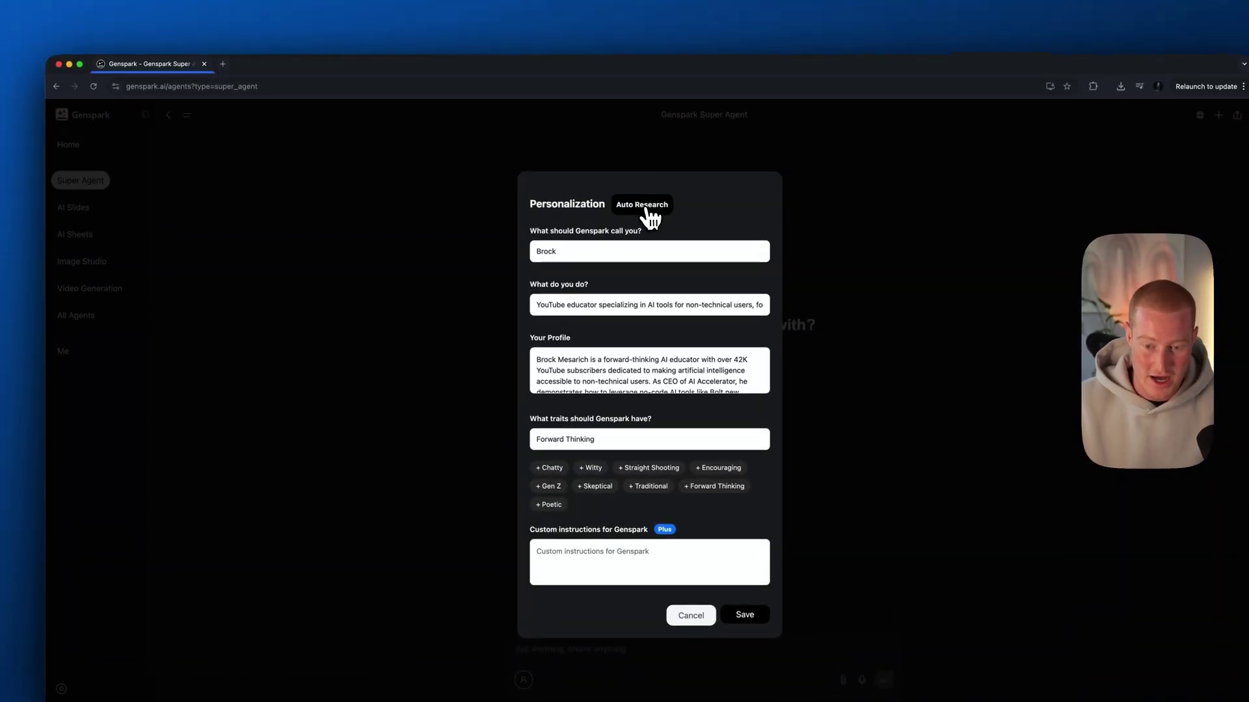
pyautogui.click(644, 205)
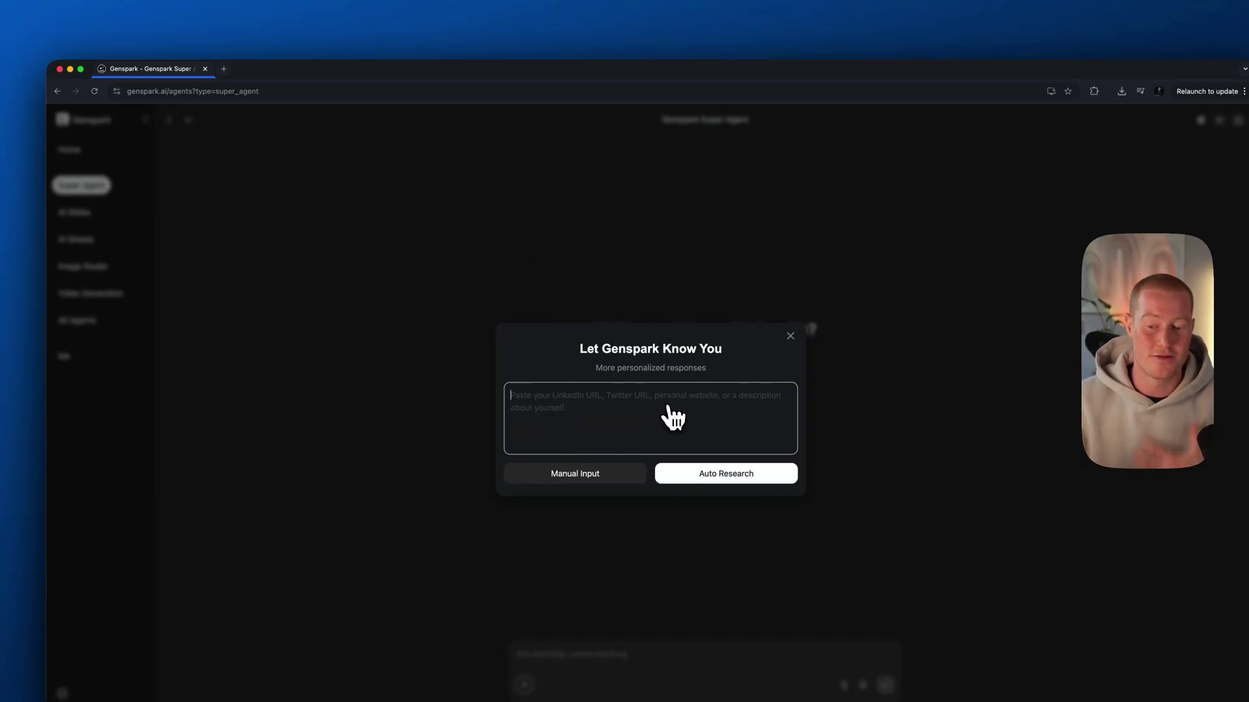
# Open YouTube in a new tab, go to your own channel, and select its URL
pyautogui.press('super+t')
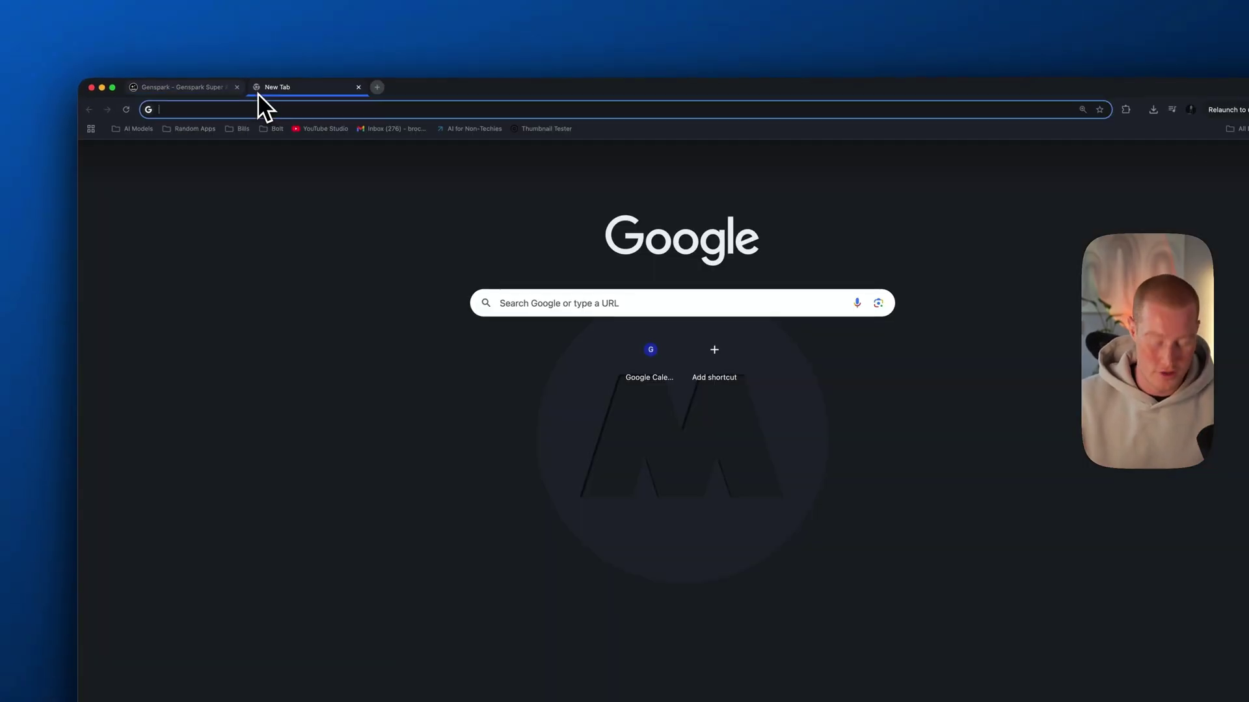
pyautogui.write('tyou')
pyautogui.press('Return')
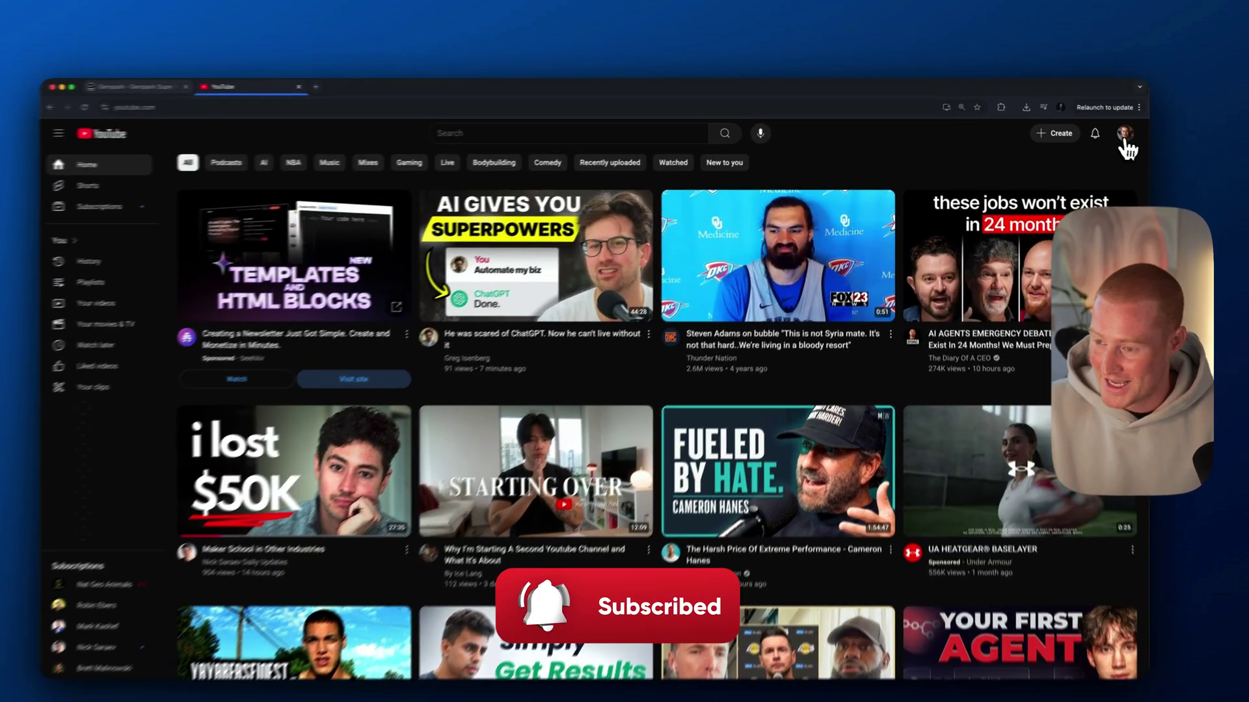
pyautogui.click(1109, 128)
pyautogui.click(1016, 167)
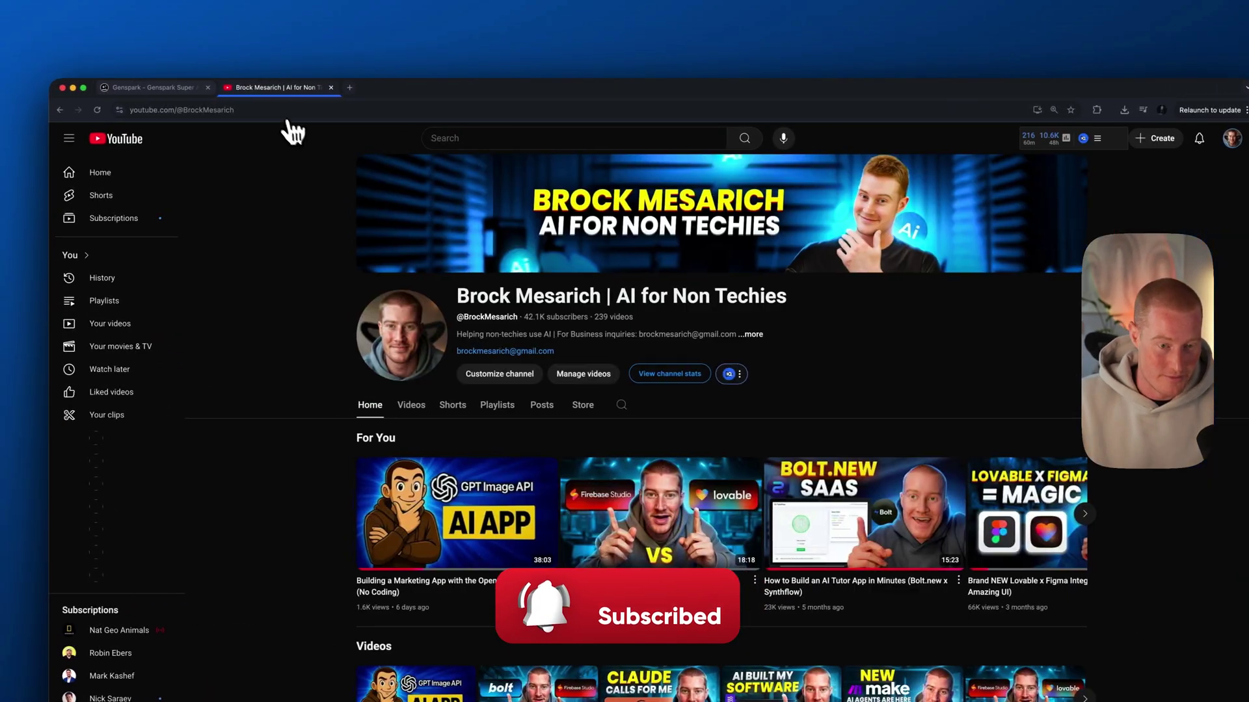
pyautogui.click(193, 110)
pyautogui.press('super+c')
pyautogui.click(150, 87)
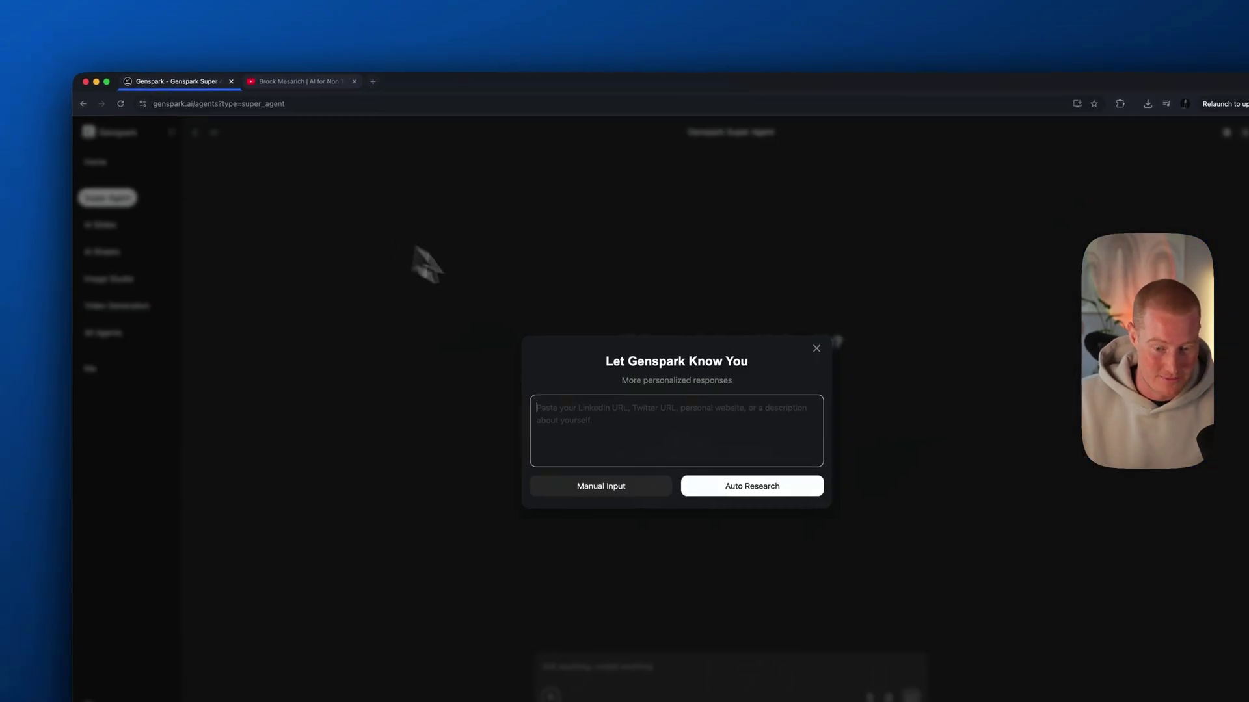
pyautogui.press('super+v')
pyautogui.click(724, 478)
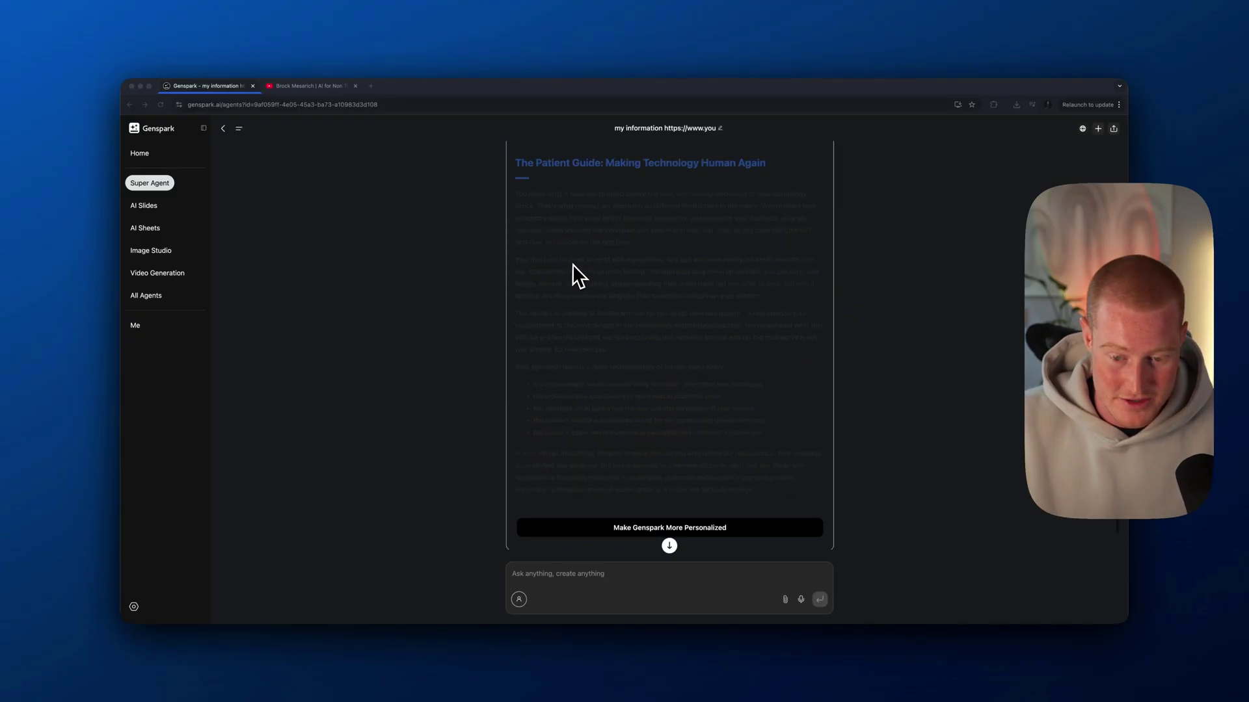
# Read down the profile report, highlighting and clearing a few paragraphs
pyautogui.scroll(-2, 579, 270)
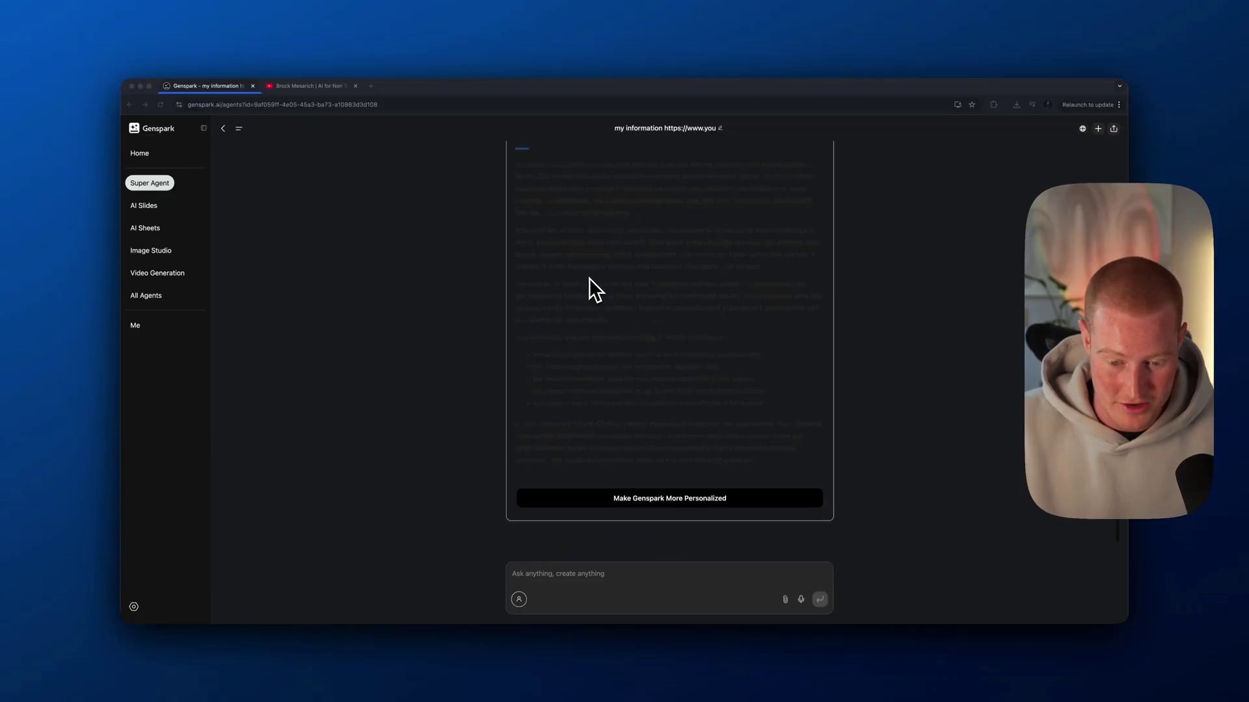
pyautogui.scroll(10, 590, 279)
pyautogui.moveTo(587, 278); pyautogui.dragTo(816, 337)
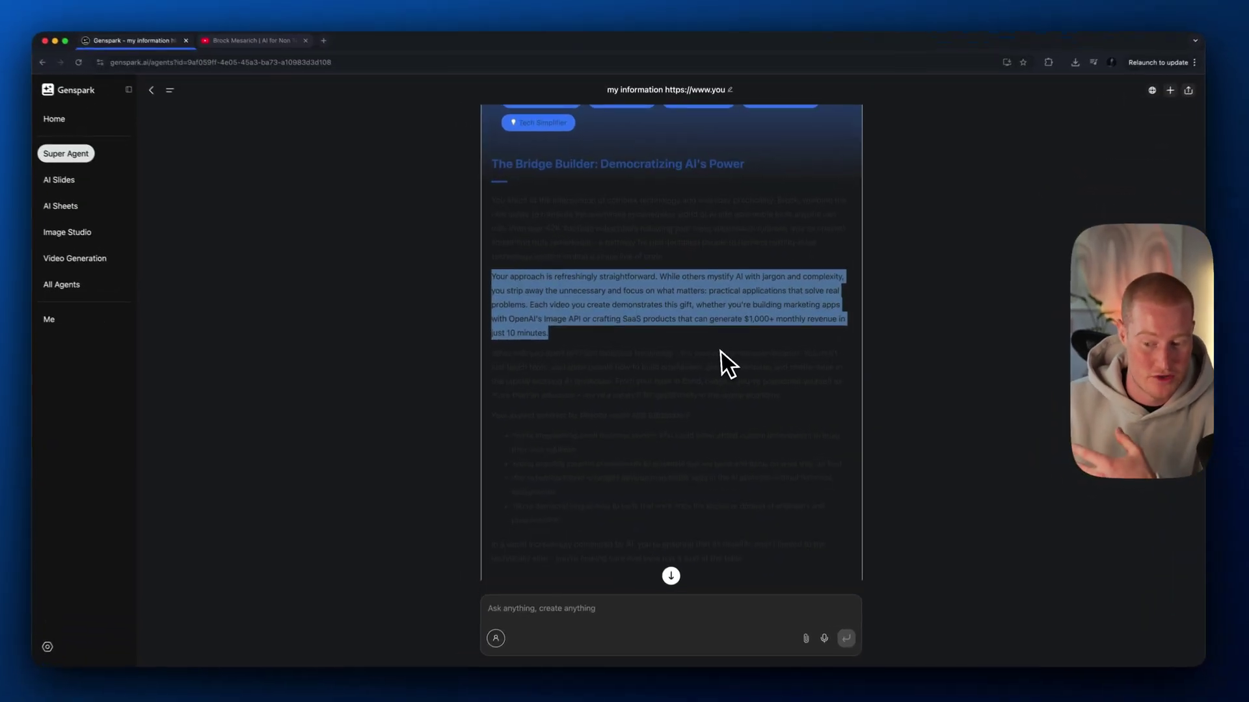
pyautogui.click(695, 352)
pyautogui.scroll(-2, 666, 354)
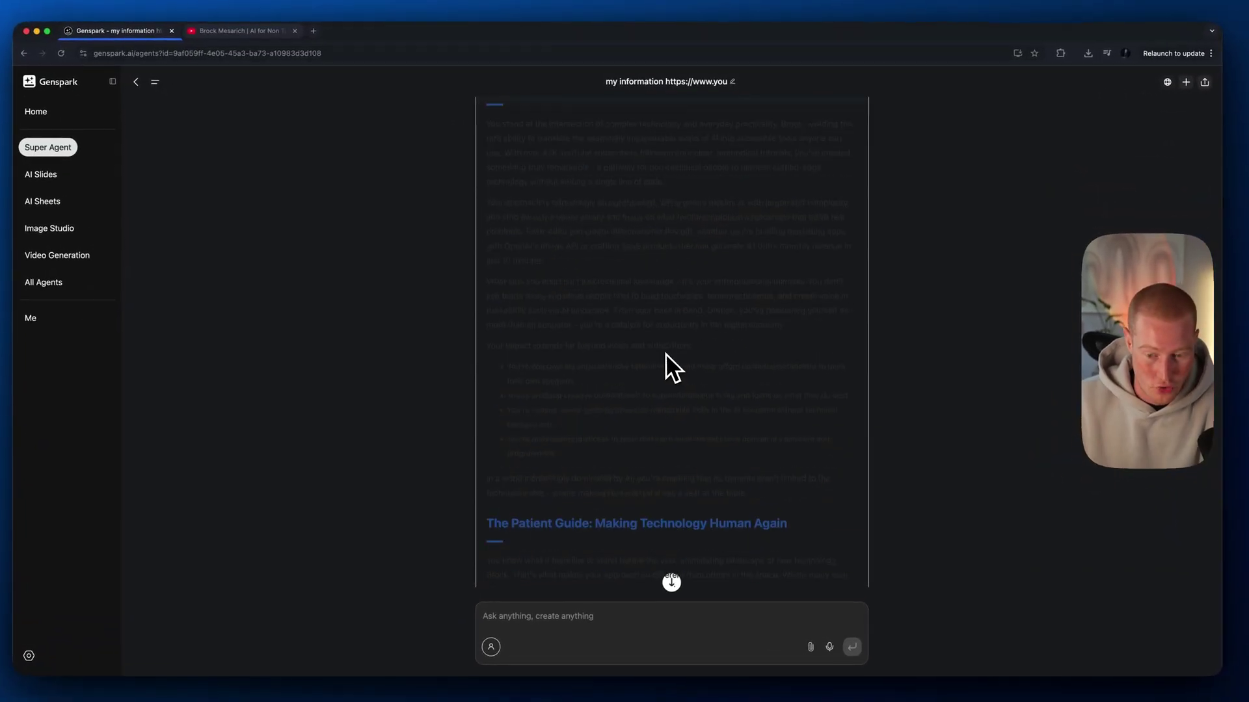
pyautogui.moveTo(494, 281); pyautogui.dragTo(702, 282)
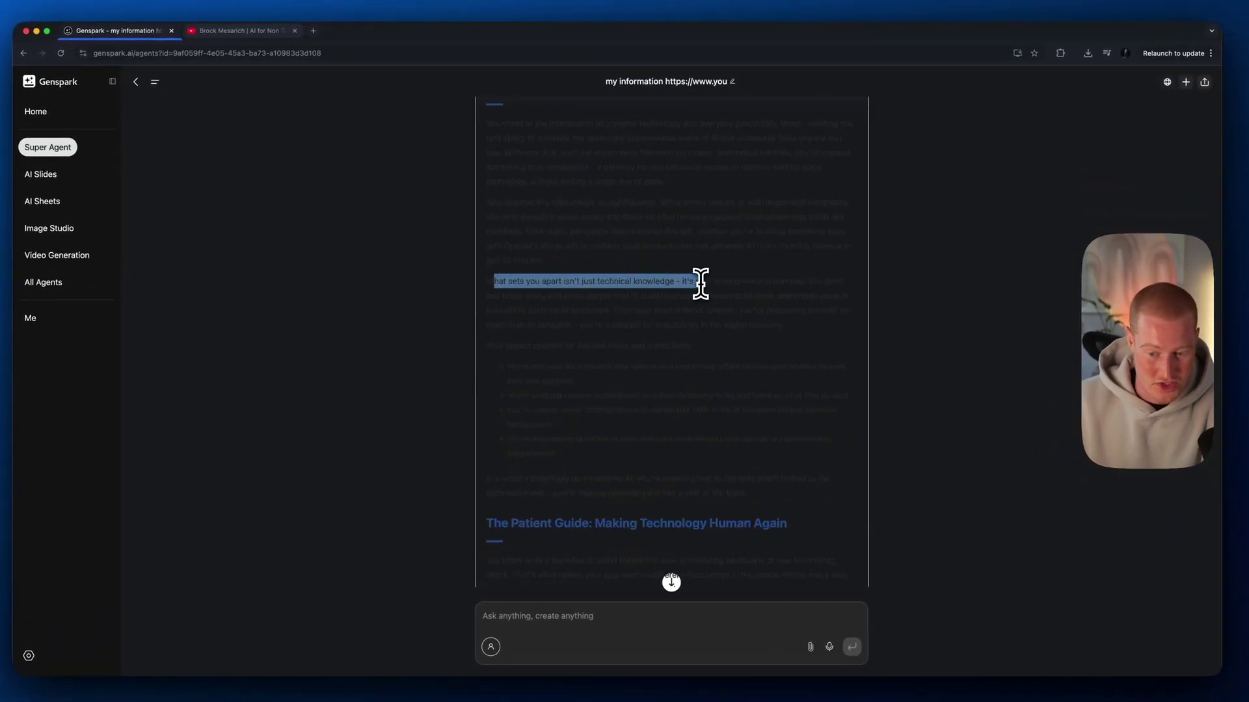
pyautogui.moveTo(835, 285); pyautogui.dragTo(830, 349)
pyautogui.click(822, 331)
pyautogui.scroll(-5, 697, 306)
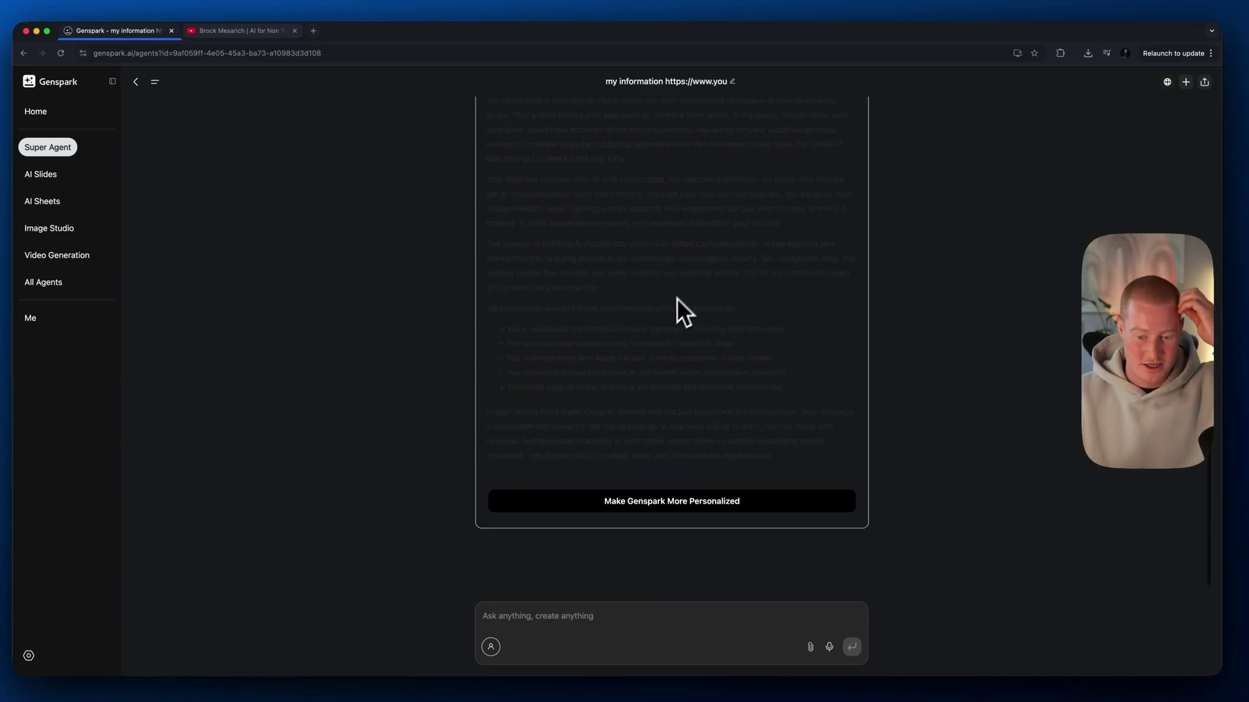
# Save the researched details through Make Genspark More Personalized
pyautogui.click(703, 501)
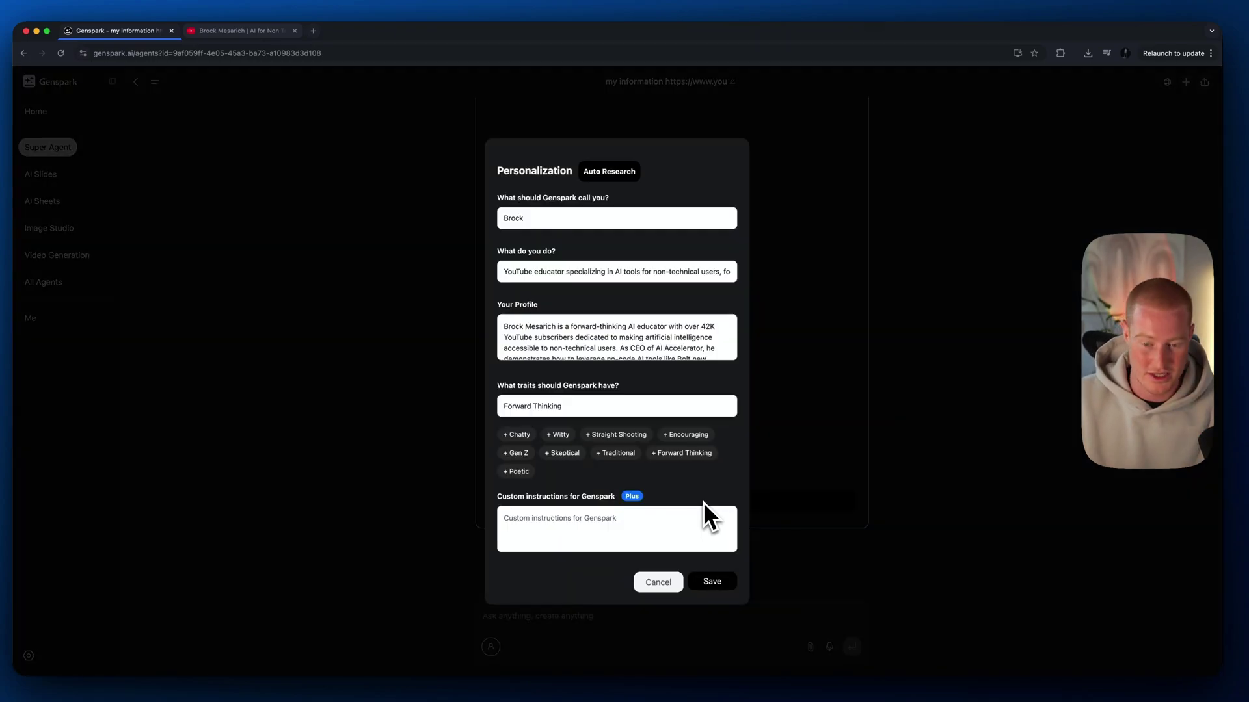
pyautogui.scroll(-5, 622, 345)
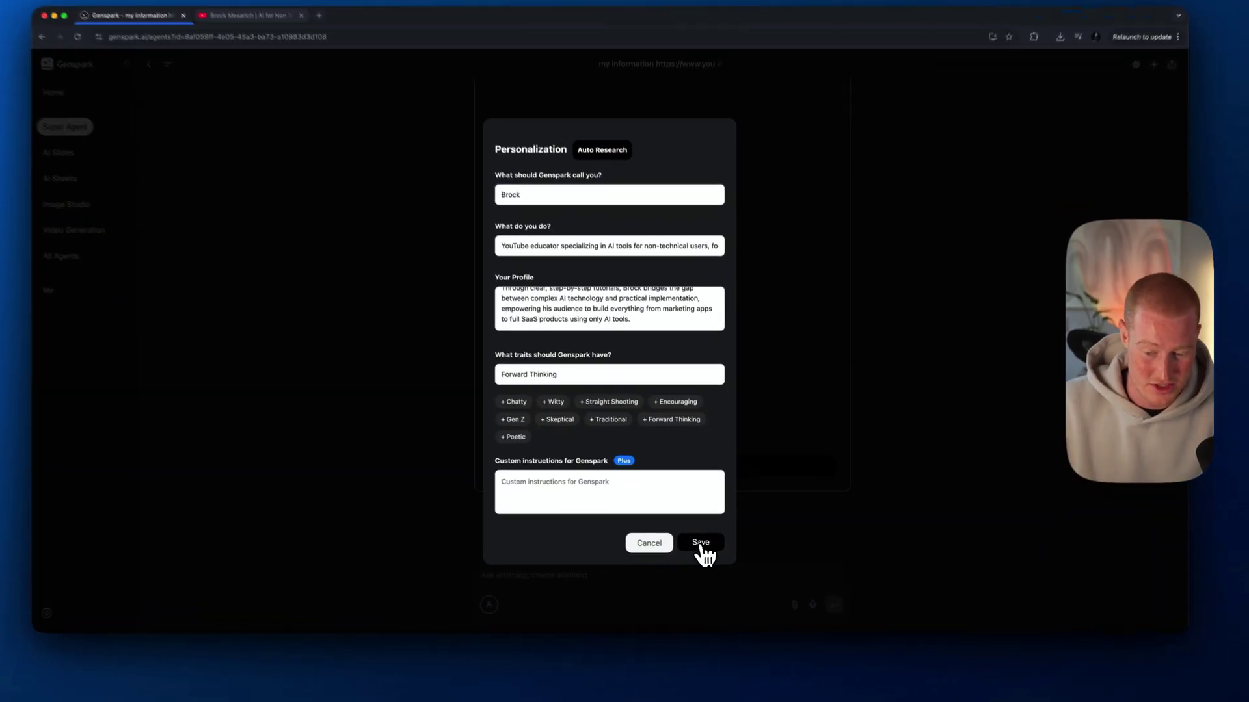
pyautogui.click(703, 545)
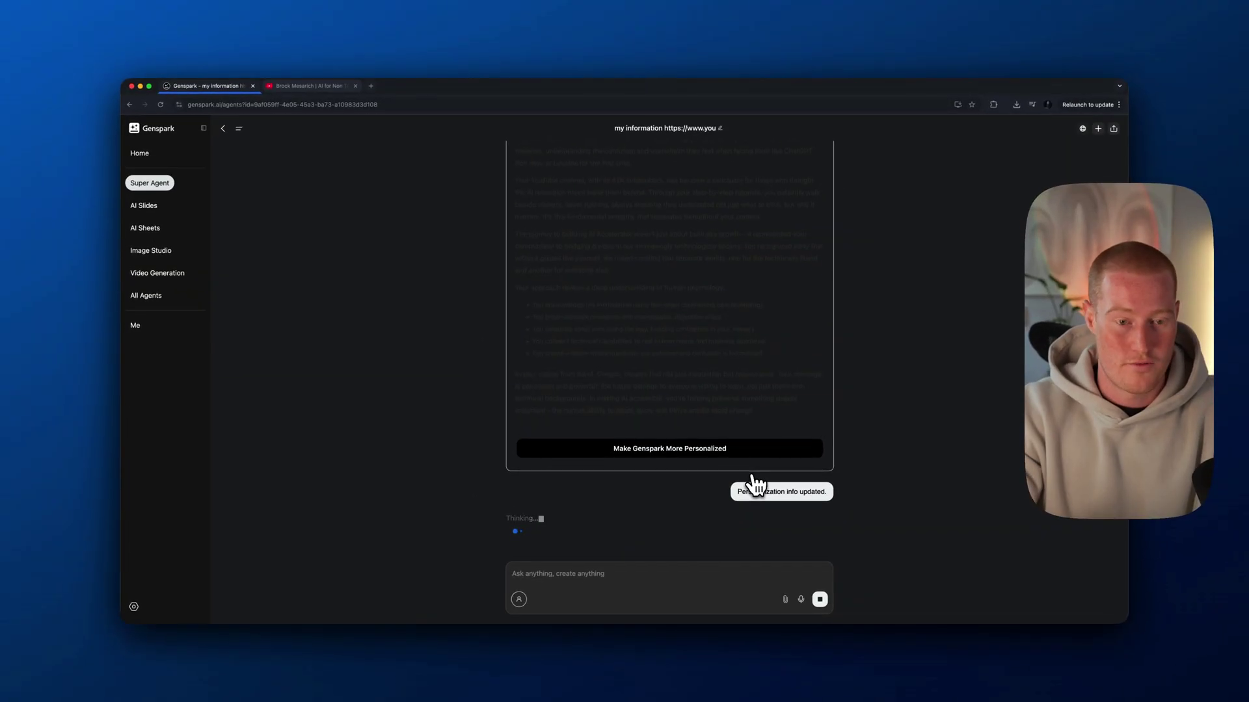
pyautogui.scroll(-1, 755, 484)
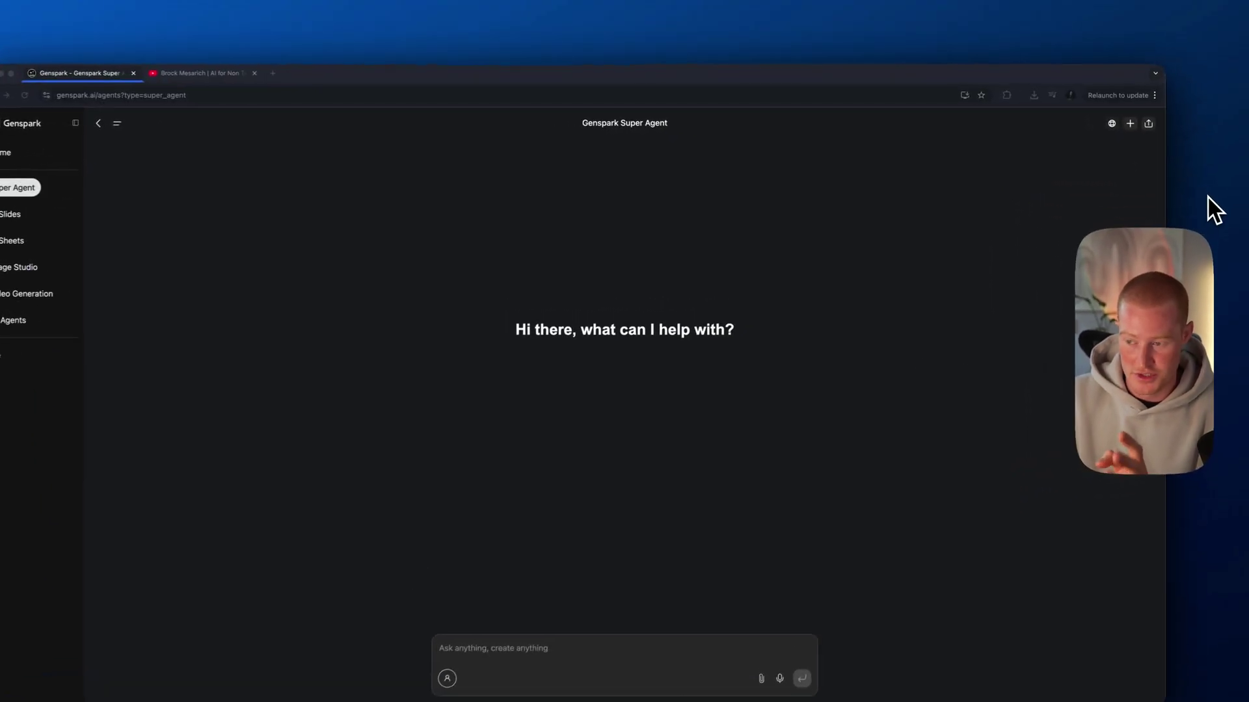
# Attach the T-shirt screenshot file to the Super Agent prompt and focus the prompt box
pyautogui.moveTo(1218, 279); pyautogui.dragTo(492, 679)
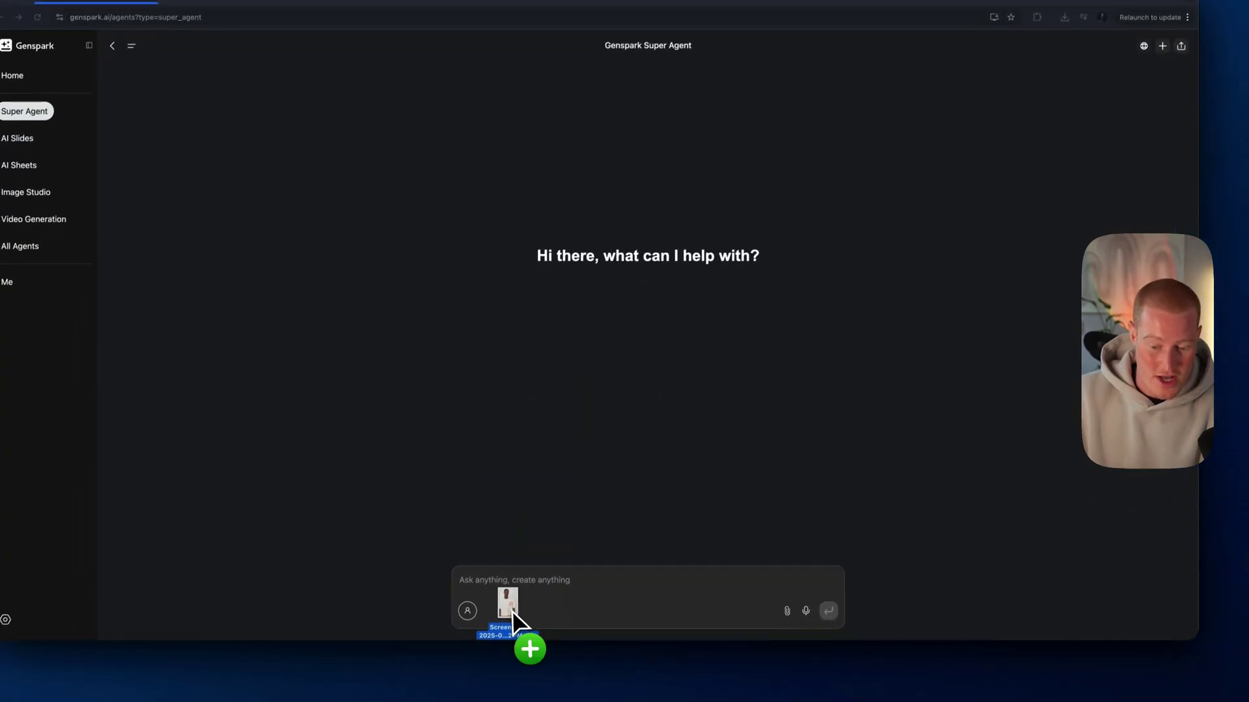
pyautogui.moveTo(512, 615); pyautogui.dragTo(1236, 199)
pyautogui.click(787, 610)
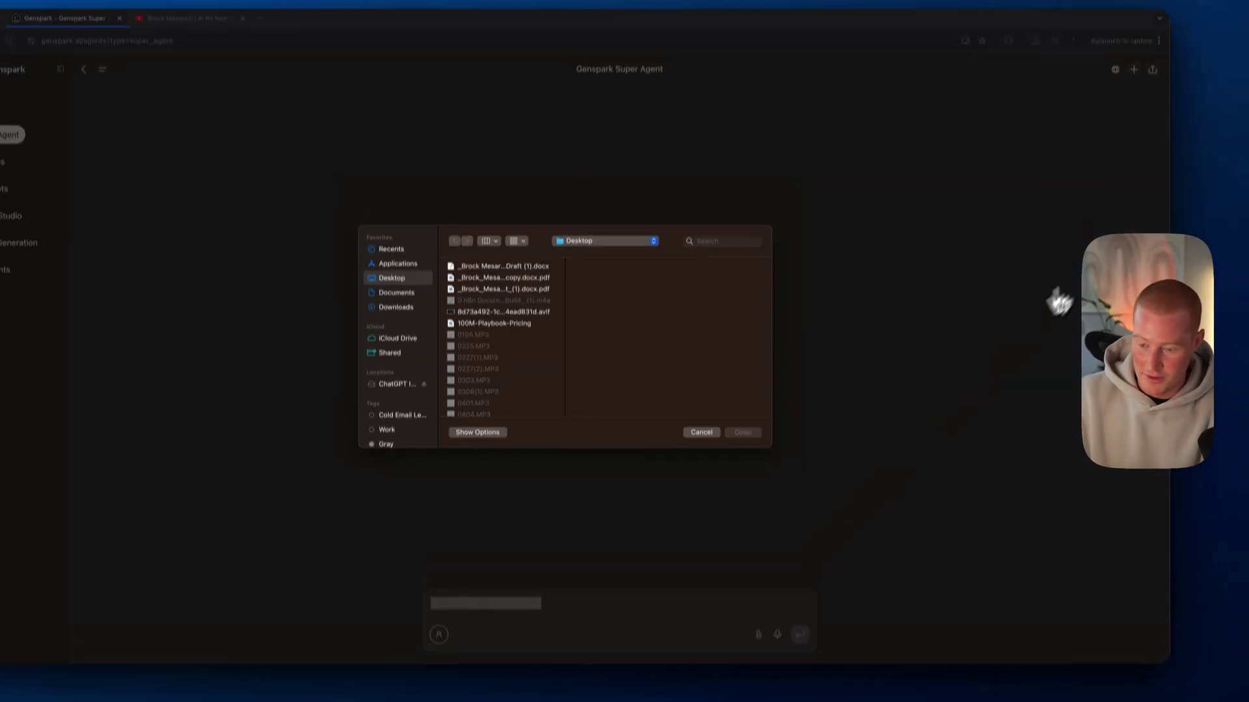
pyautogui.moveTo(1060, 302); pyautogui.dragTo(720, 375)
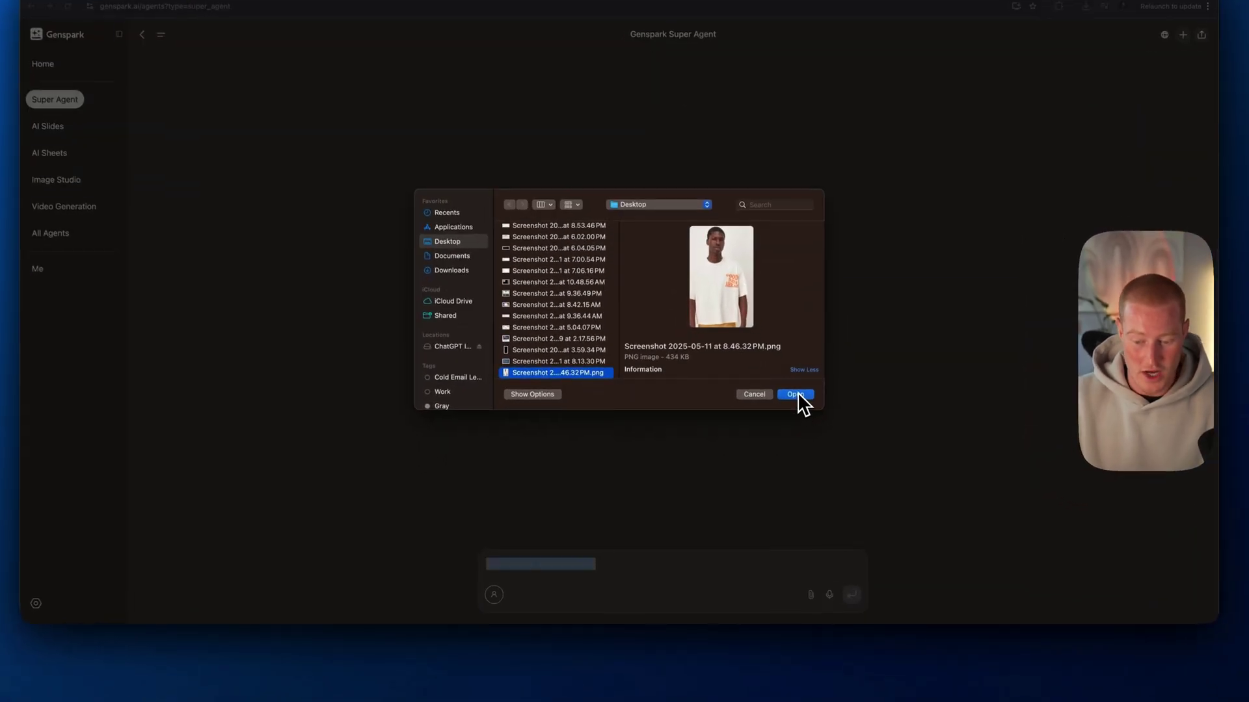
pyautogui.click(772, 431)
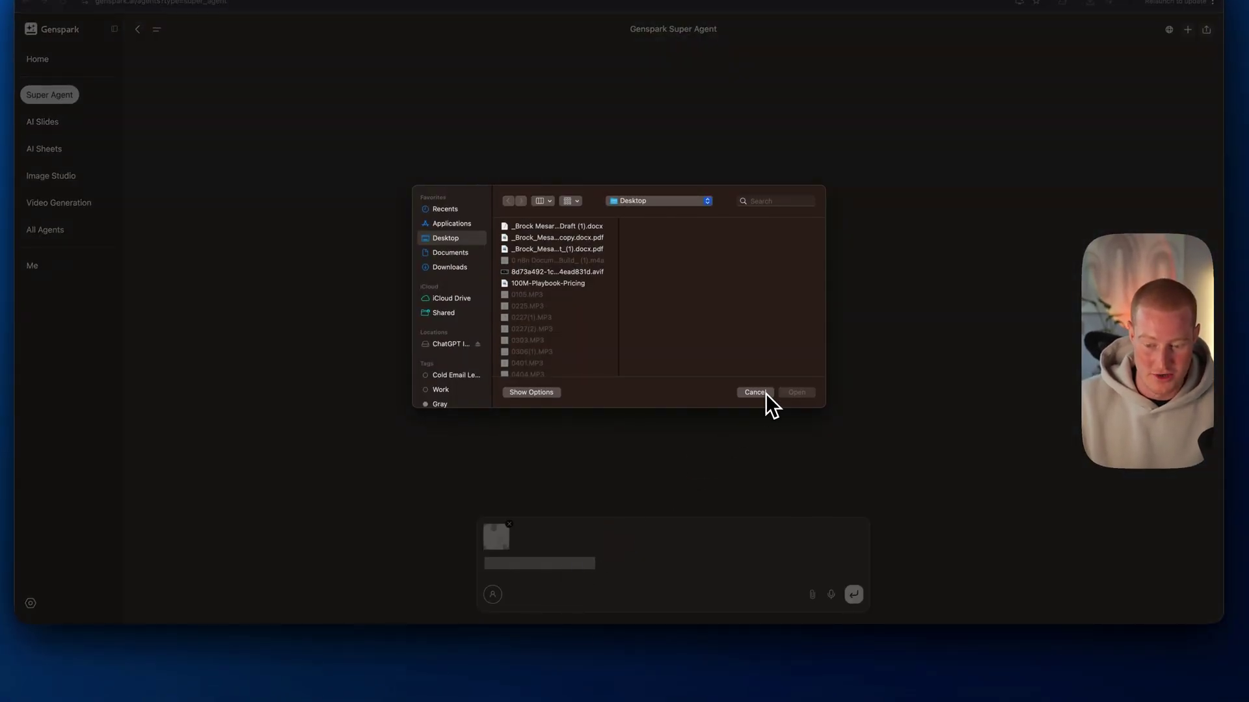
pyautogui.click(766, 394)
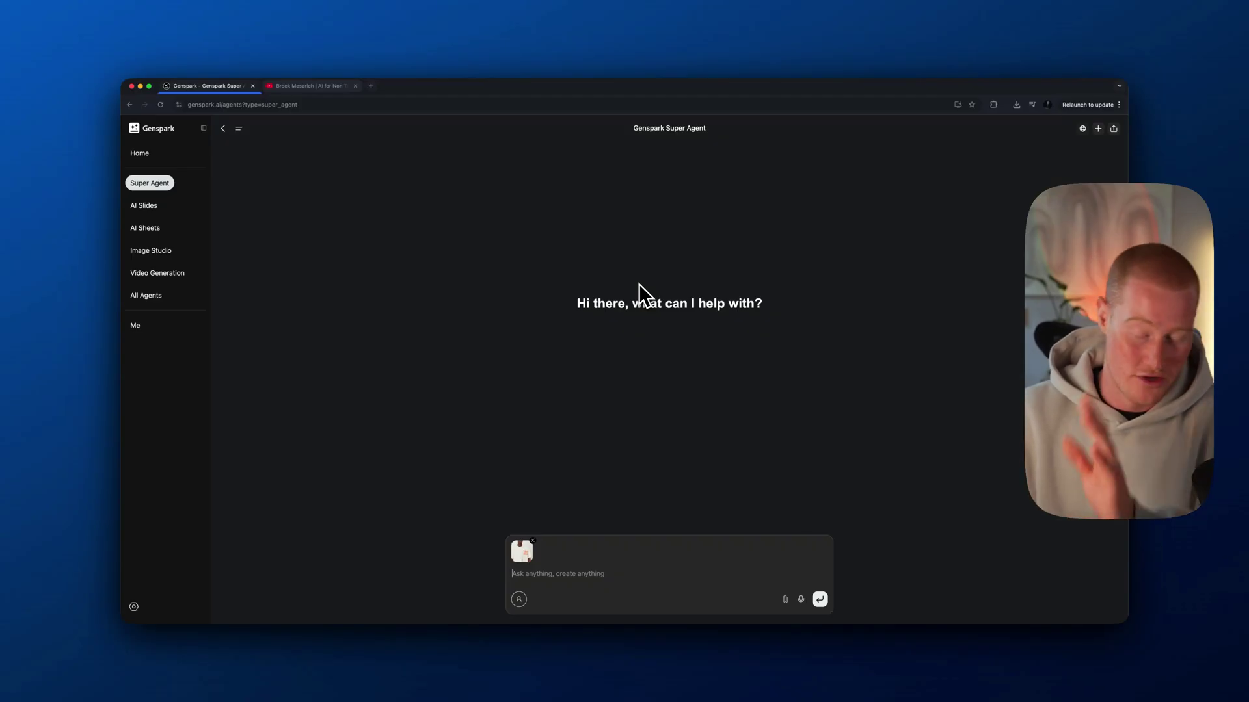
# Send the marketing-visuals prompt and confirm with 'yes lets go for it!'
pyautogui.write('Using this T-shirt image, create two marketing visuals with the exact same shirt. In the first, place the T-shirt on a smiling brunette woman. In the second, place it on a blonde woman wearing a black hat. Keep the T-shirt design identical in both visuals Then create 3 other images similar but that have their own creativity added to them')
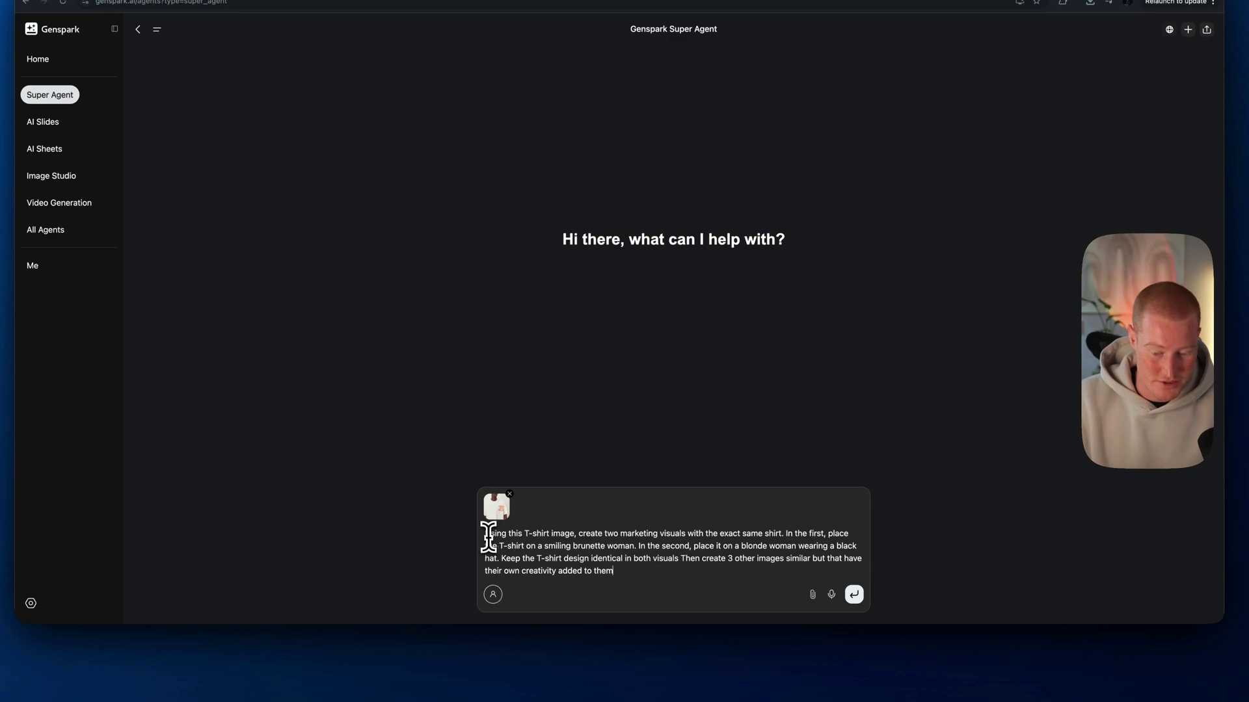
pyautogui.moveTo(489, 536); pyautogui.dragTo(722, 569)
pyautogui.click(724, 576)
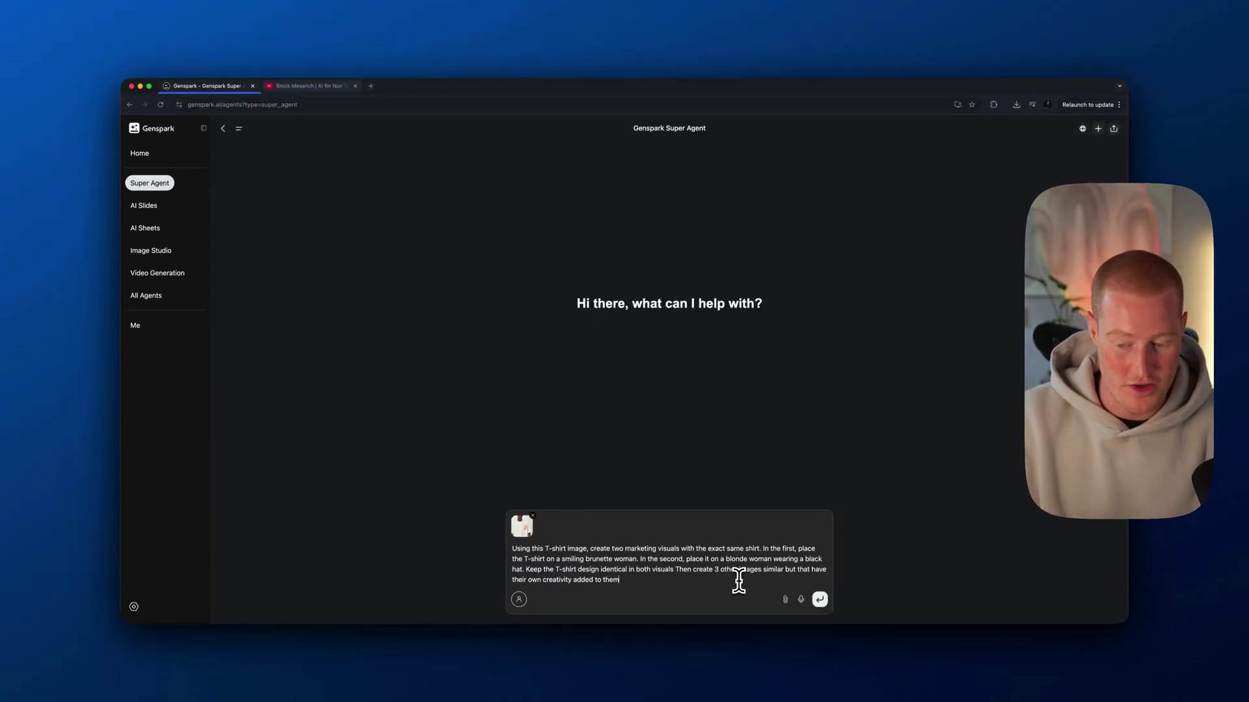
pyautogui.click(818, 598)
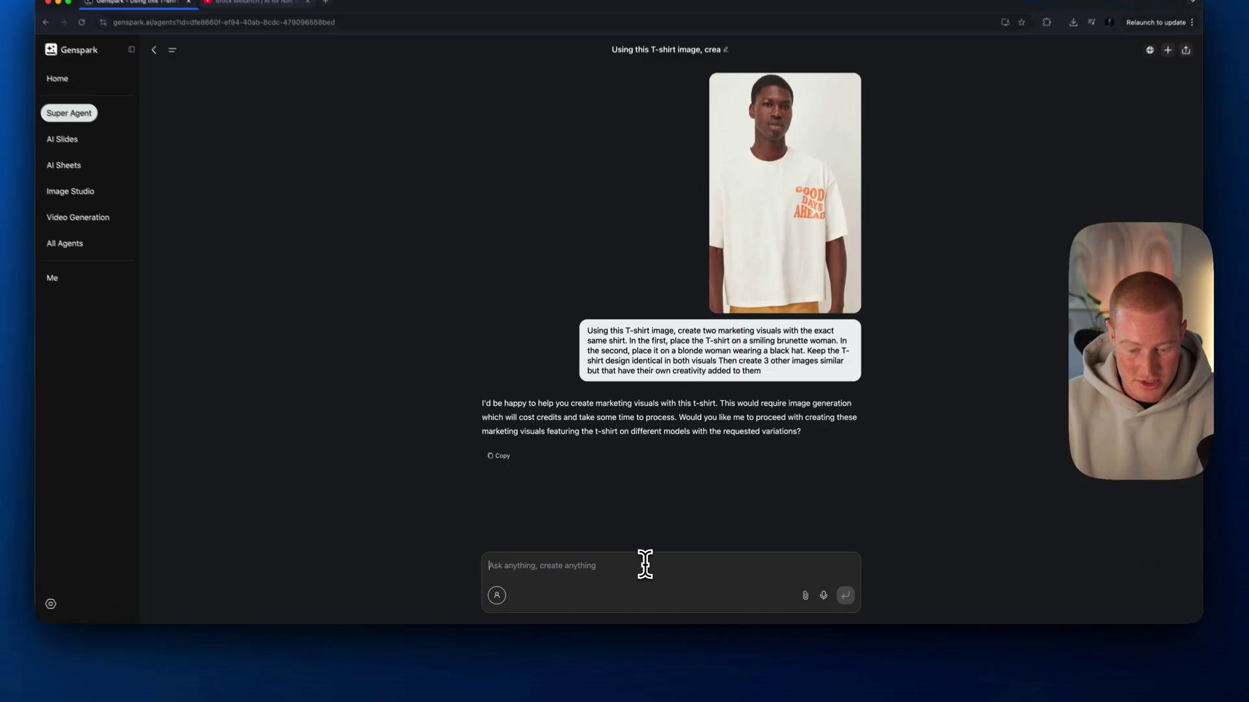
pyautogui.write('yes lets go for it!')
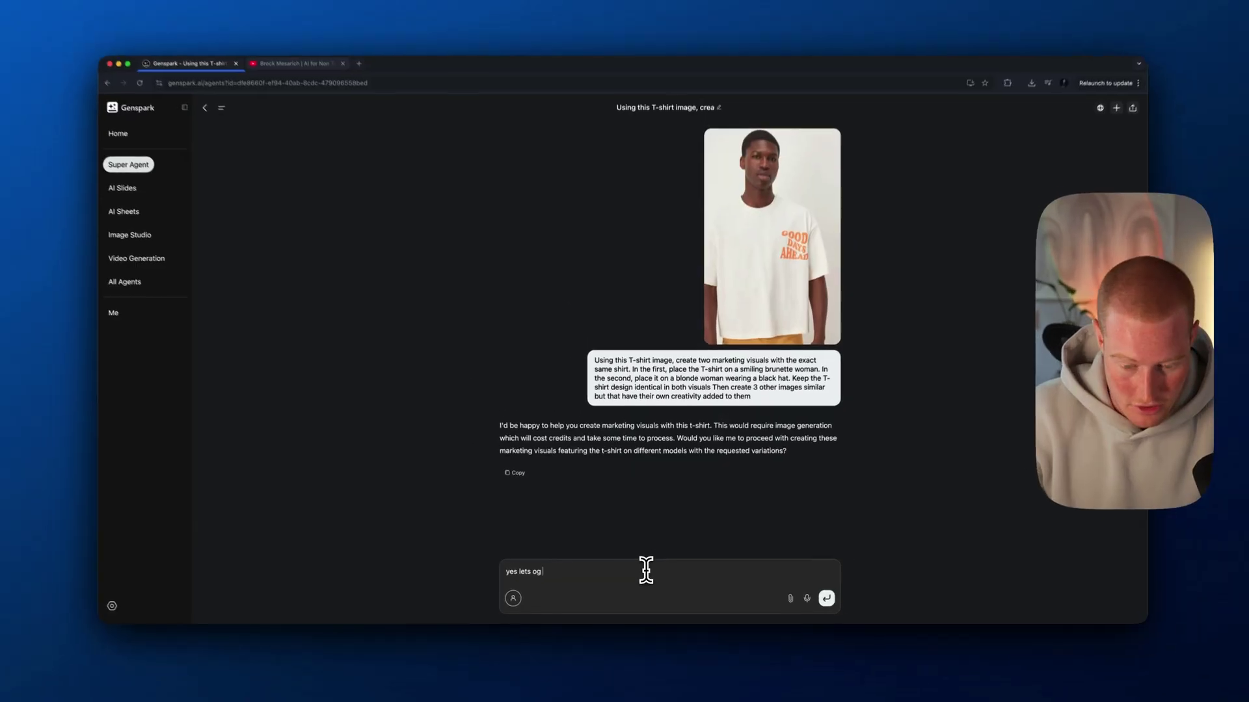
pyautogui.press('Return')
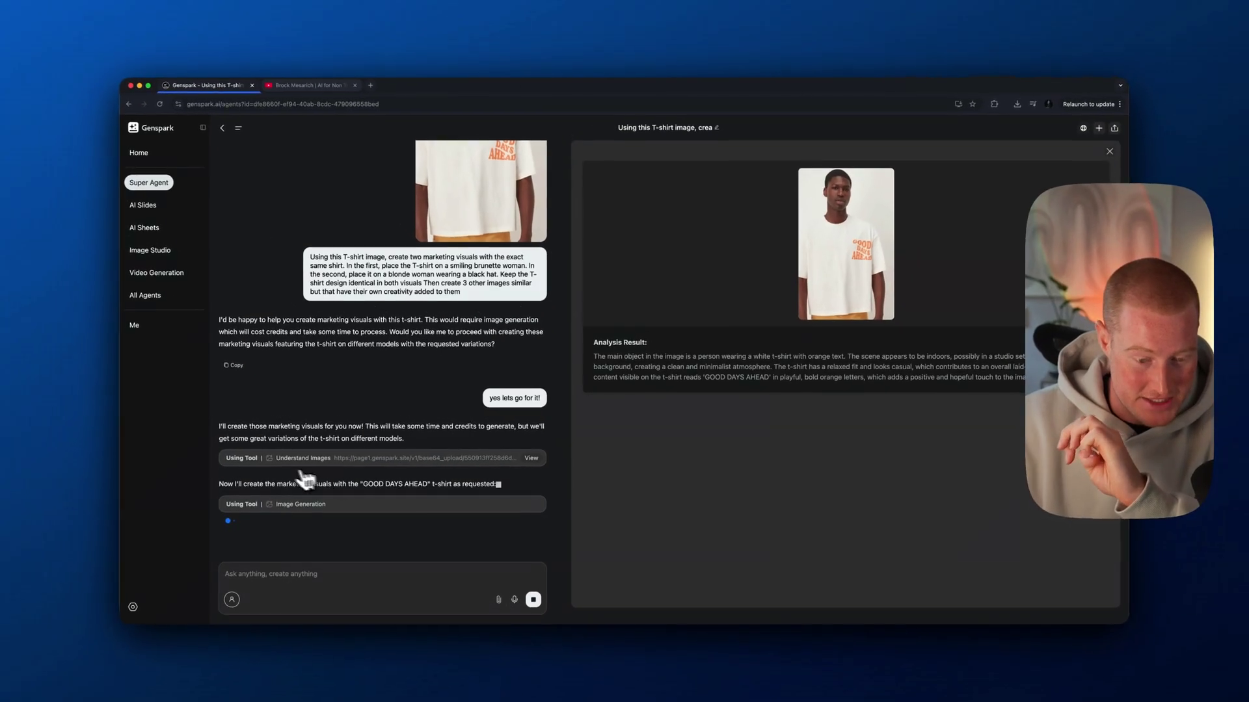
# Review the agent's T-shirt image analysis and the first image of the smiling brunette woman
pyautogui.scroll(-1, 260, 469)
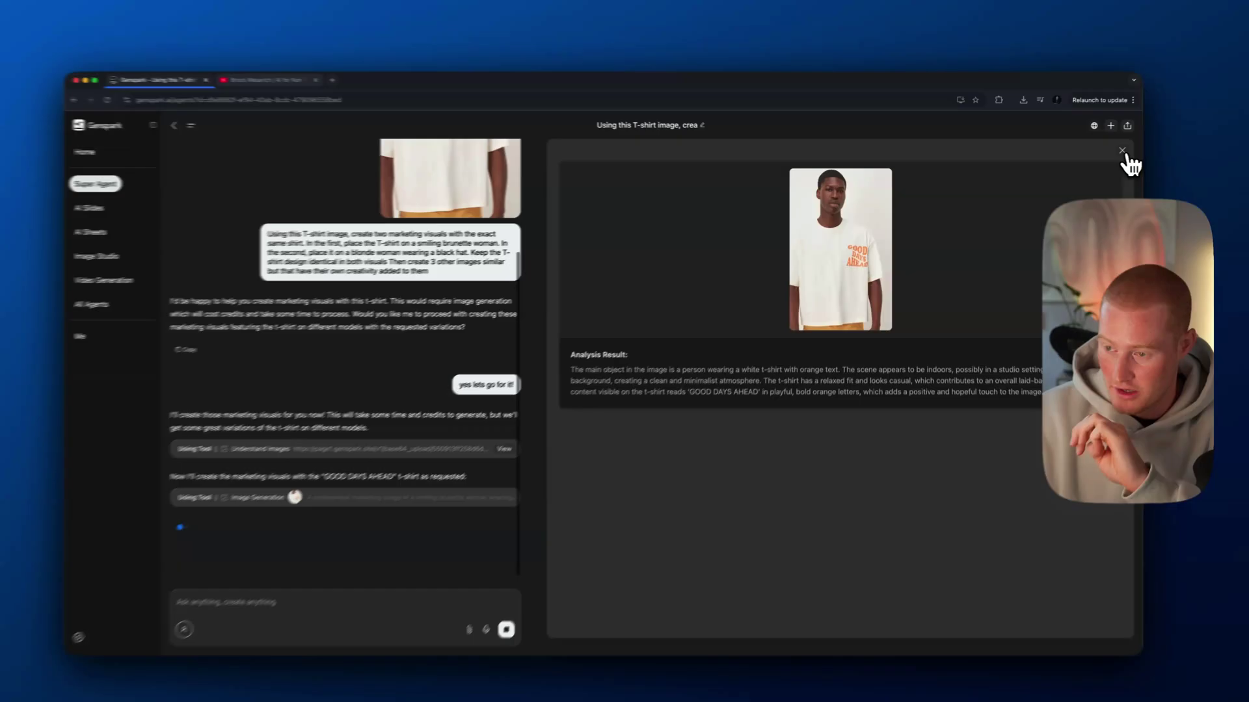
pyautogui.click(1109, 152)
pyautogui.scroll(1, 670, 378)
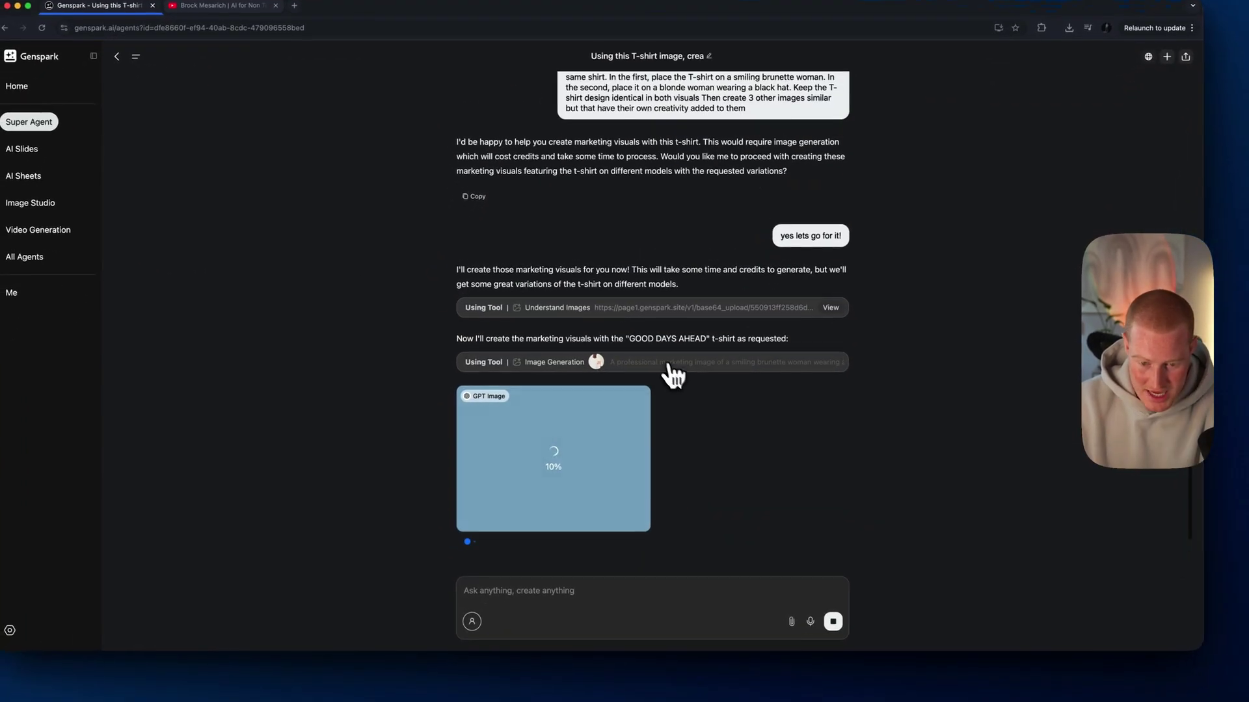
pyautogui.click(827, 314)
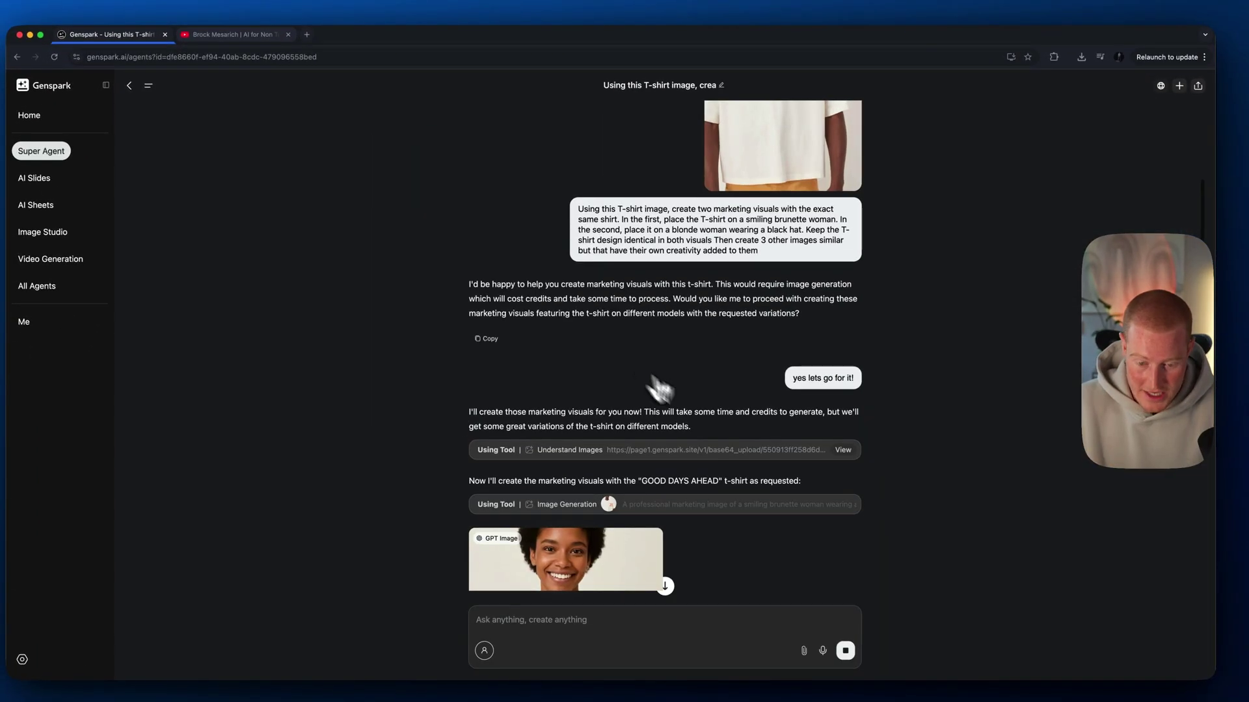
pyautogui.click(843, 450)
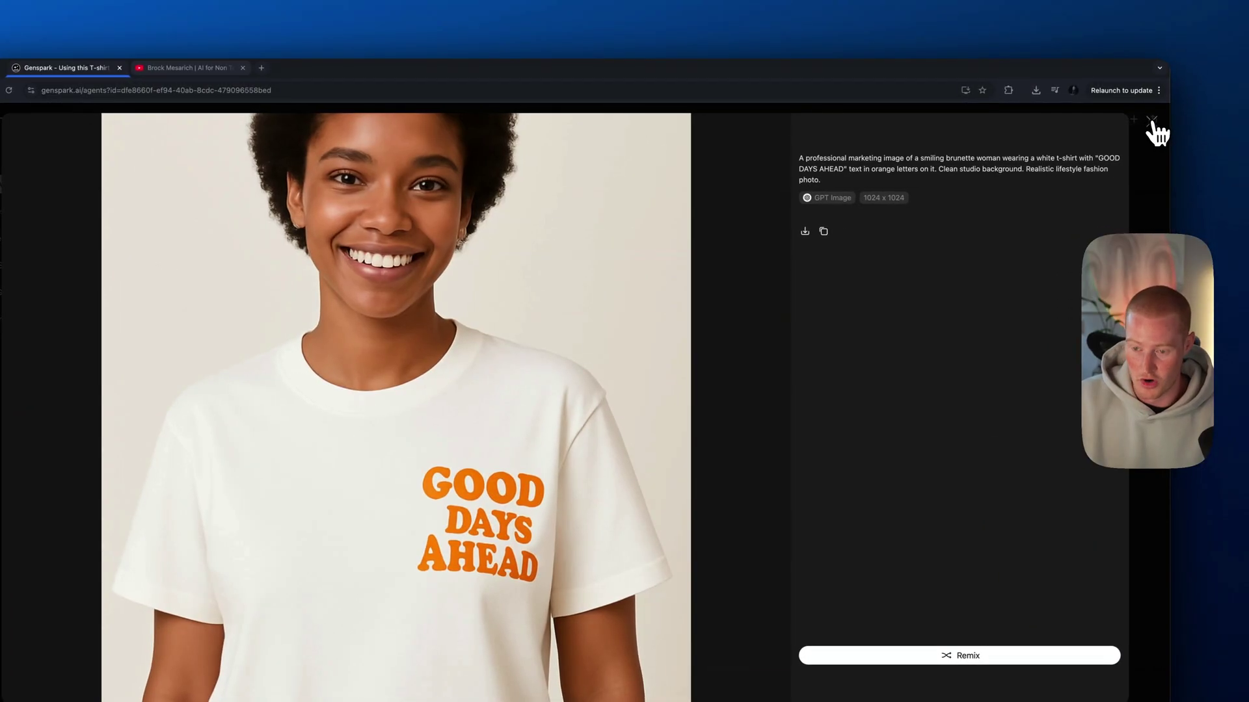
pyautogui.click(1151, 121)
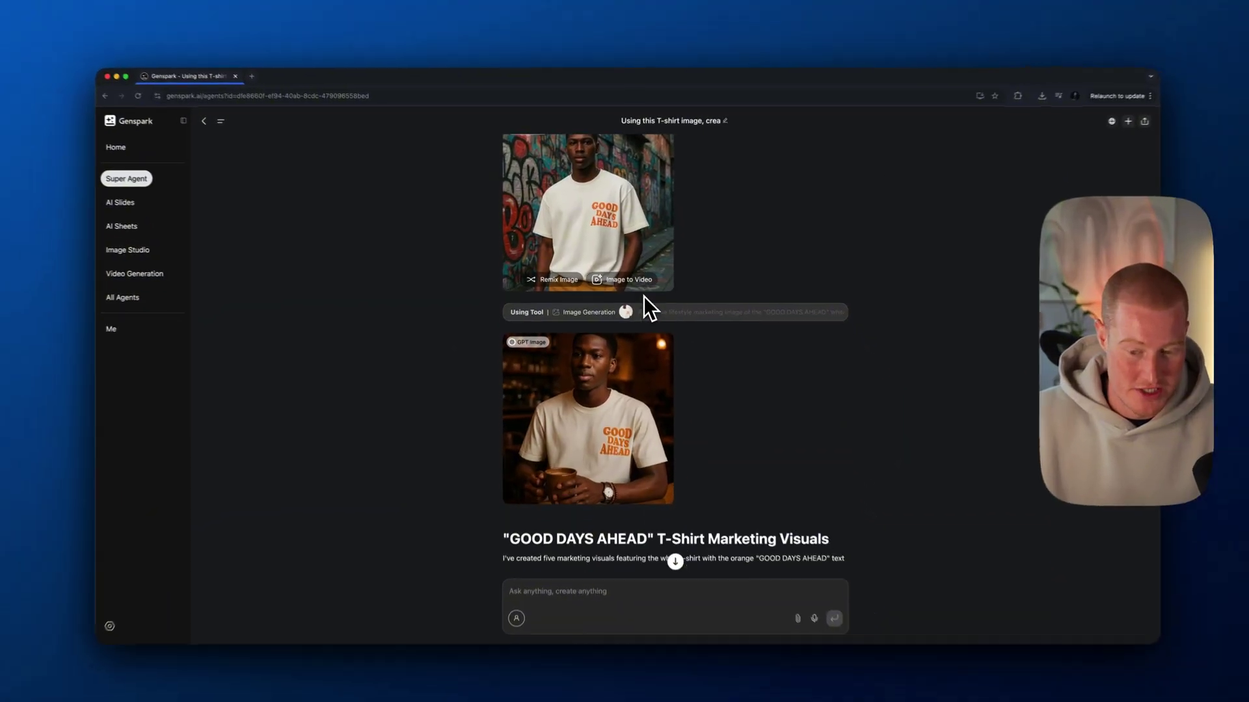
# Scroll through all five GOOD DAYS AHEAD visuals to the closing summary and focus the chat input
pyautogui.scroll(5, 639, 293)
pyautogui.scroll(-5, 643, 279)
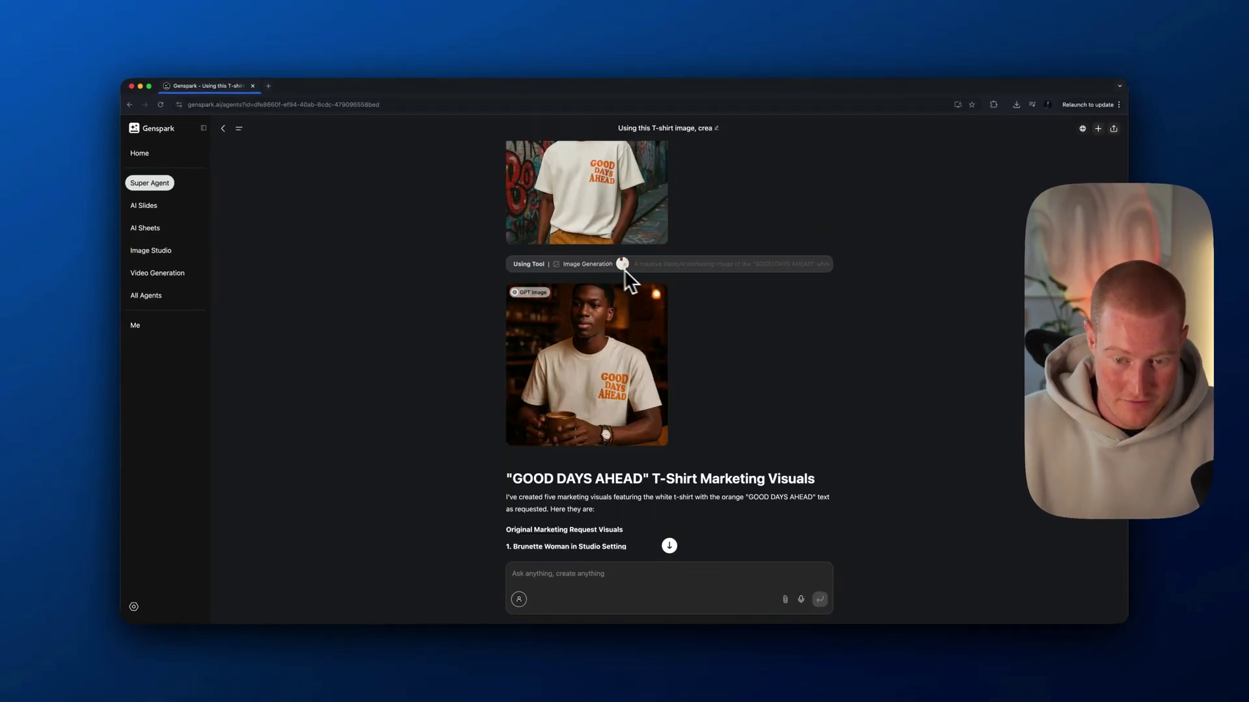
pyautogui.scroll(-3, 618, 264)
pyautogui.moveTo(719, 383); pyautogui.dragTo(792, 383)
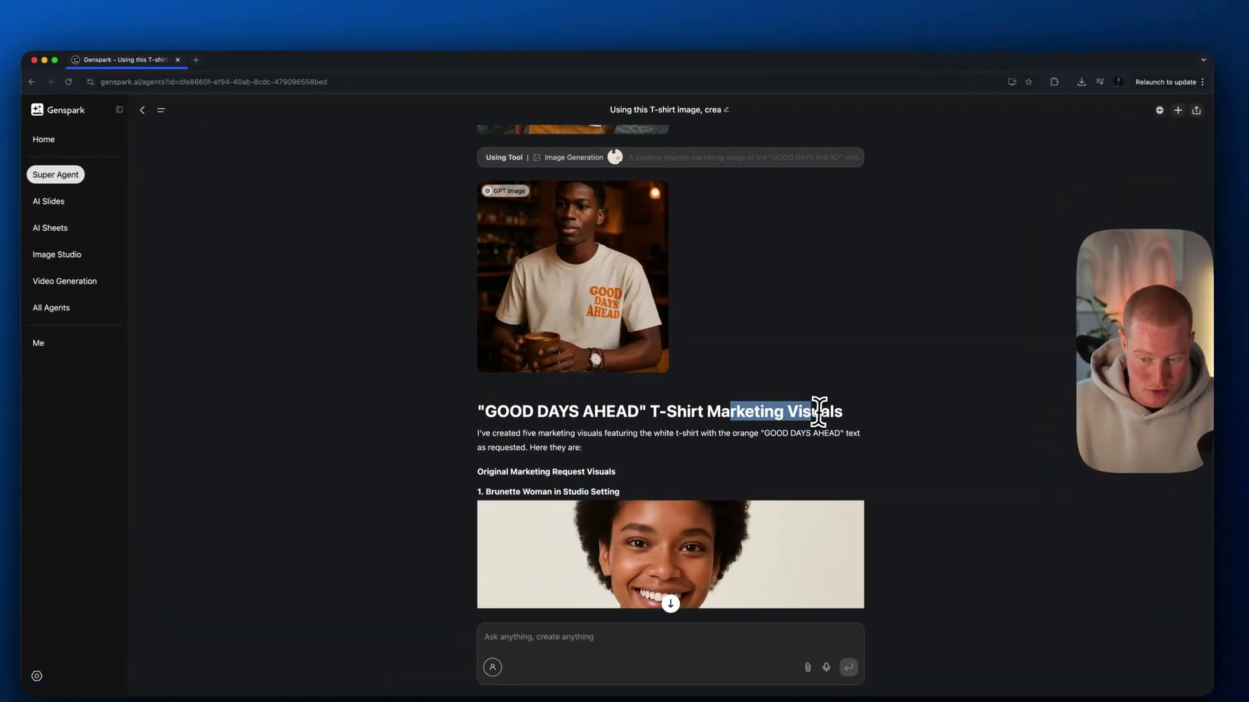
pyautogui.scroll(-5, 818, 412)
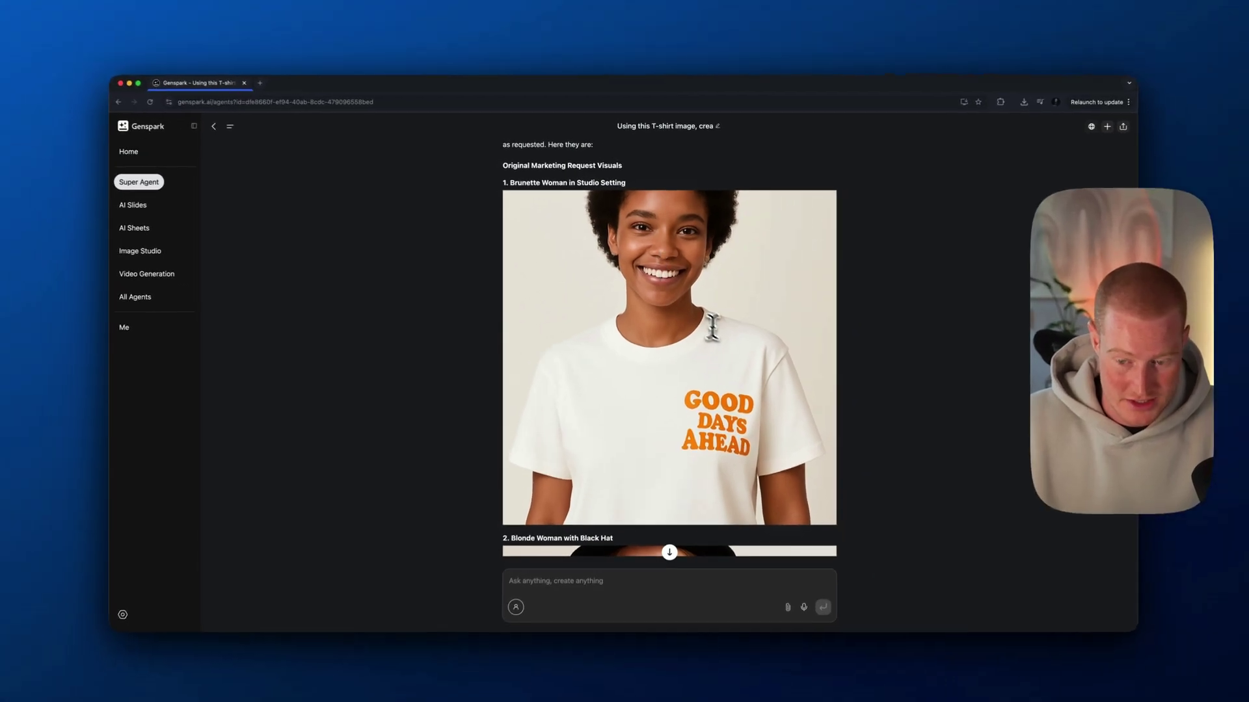
pyautogui.scroll(-6, 748, 338)
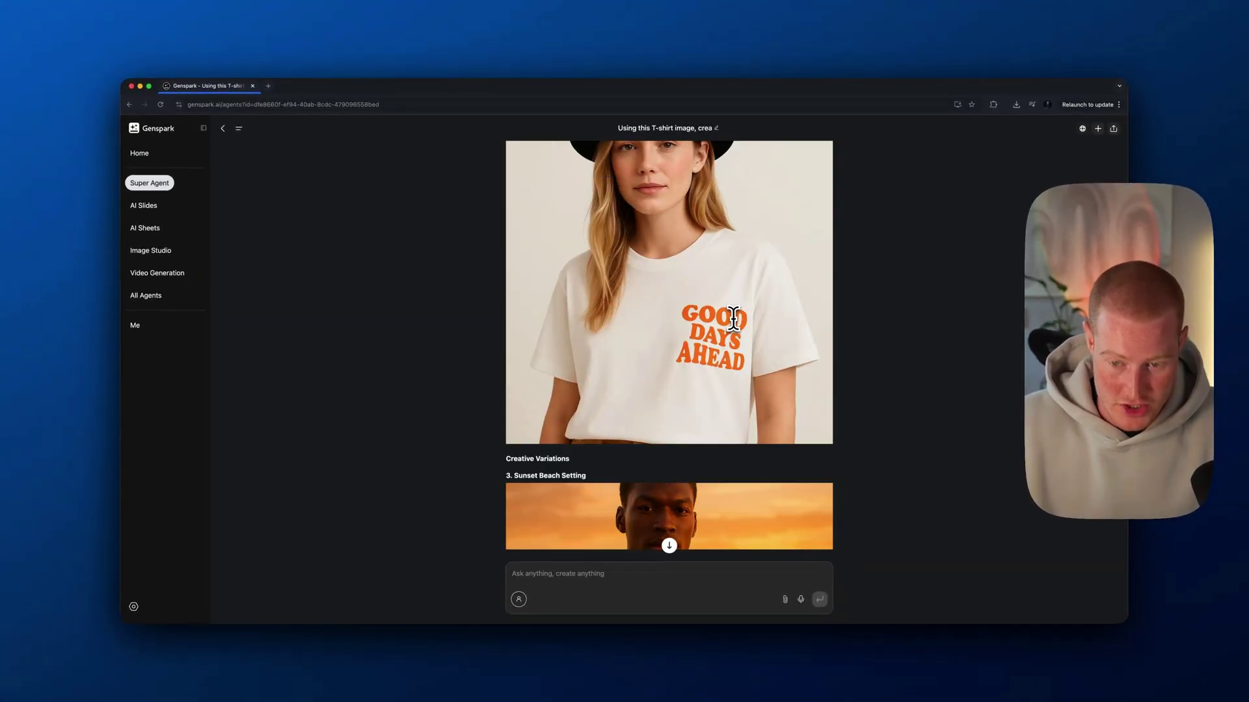
pyautogui.scroll(2, 733, 319)
pyautogui.scroll(-5, 630, 268)
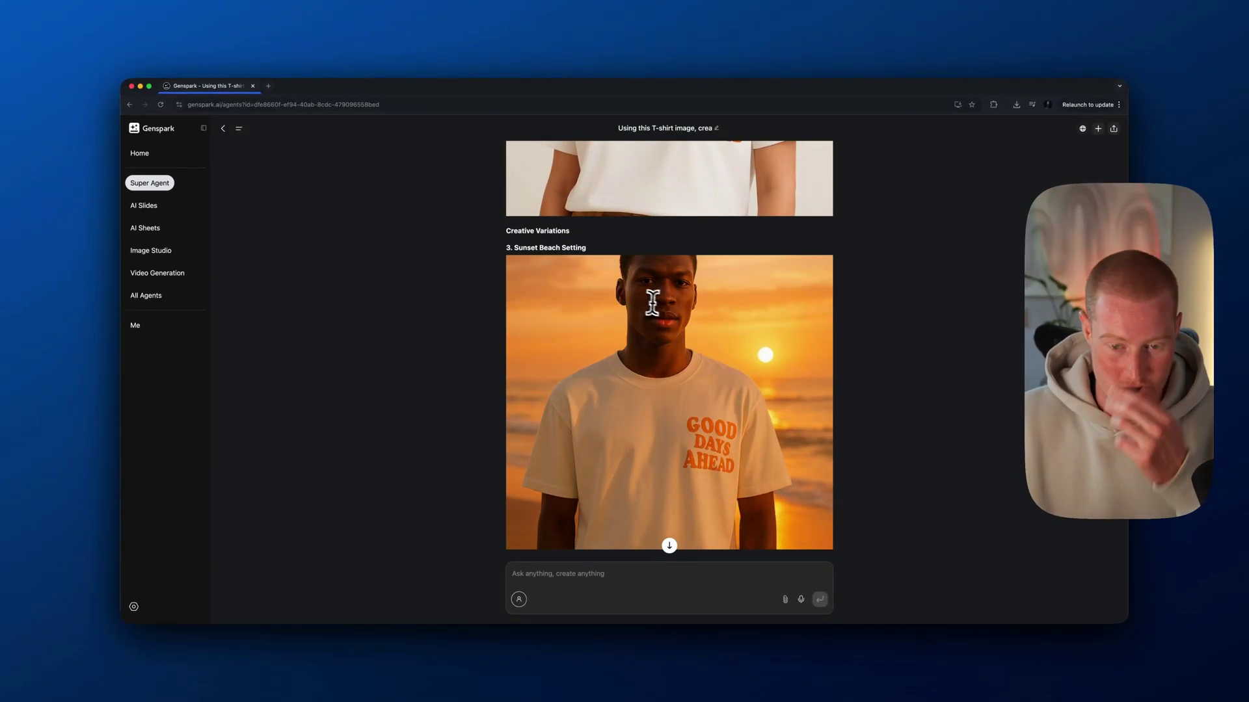
pyautogui.scroll(-1, 664, 286)
pyautogui.scroll(-12, 634, 207)
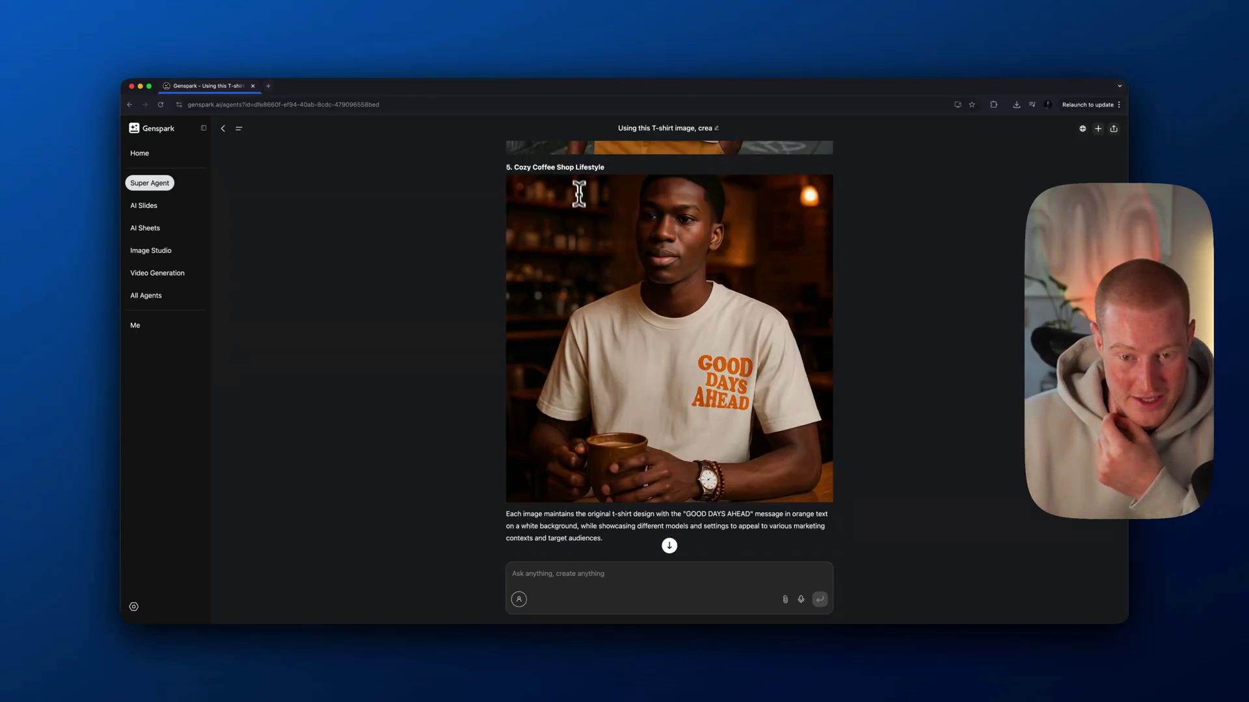
pyautogui.scroll(-3, 650, 345)
pyautogui.scroll(-3, 650, 400)
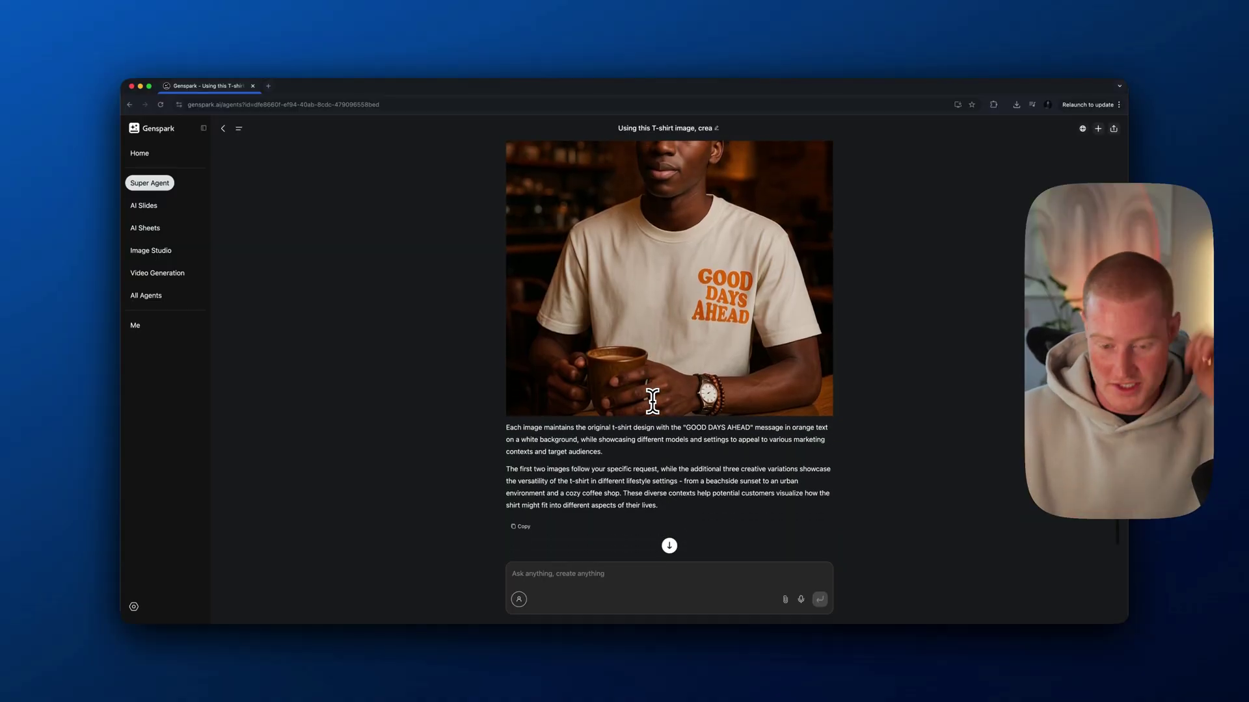
pyautogui.click(594, 571)
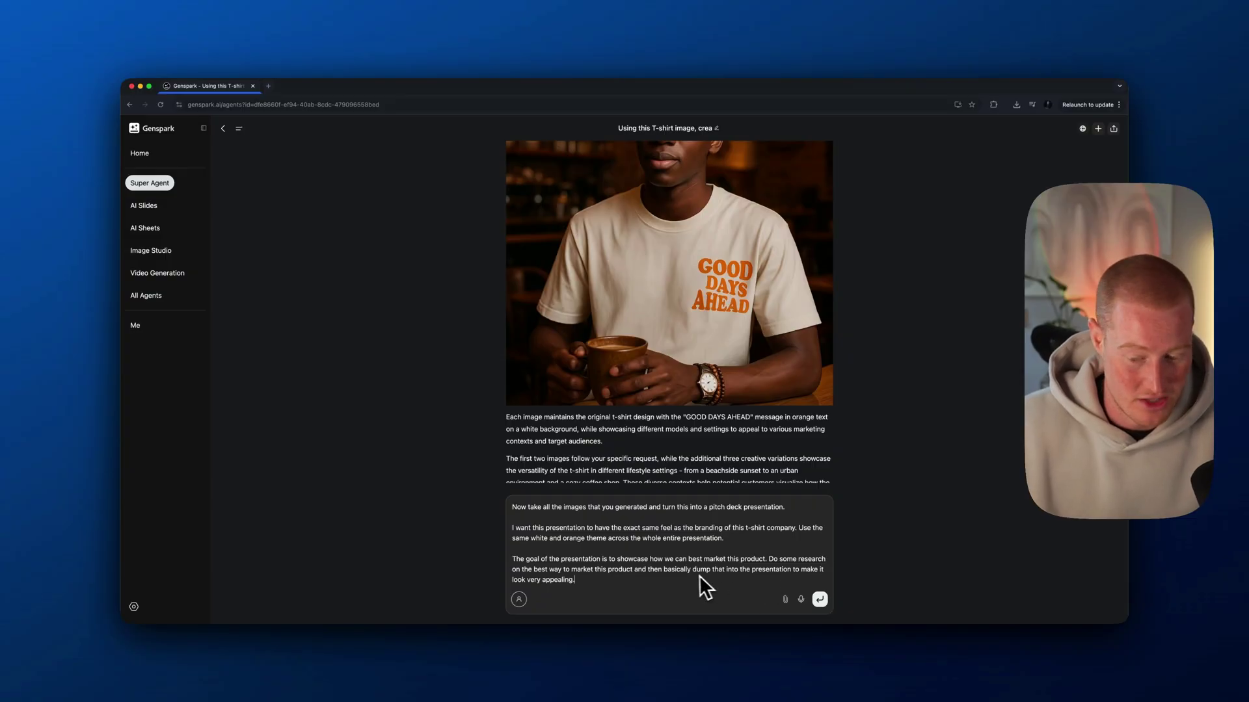
# Send the request for a white-and-orange pitch deck on marketing the T-shirt
pyautogui.click(820, 599)
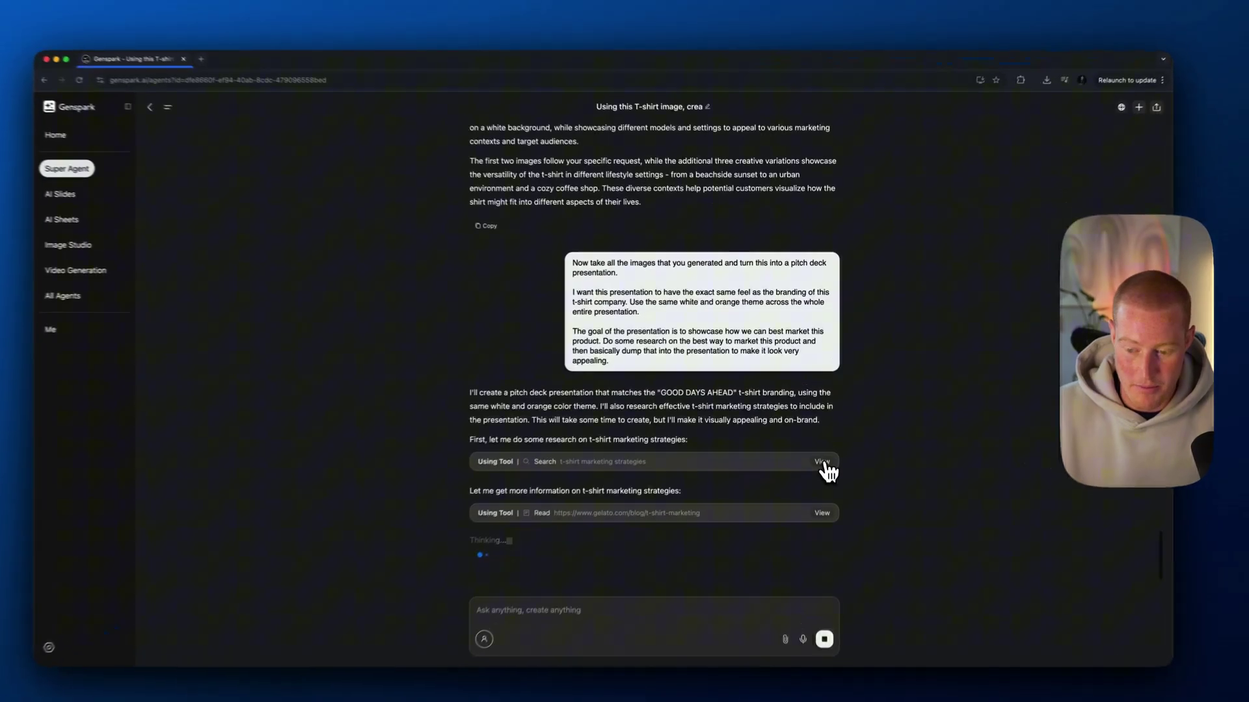
# Look over the agent's t-shirt marketing search results, then check the presentation being built
pyautogui.click(817, 439)
pyautogui.scroll(-1, 748, 293)
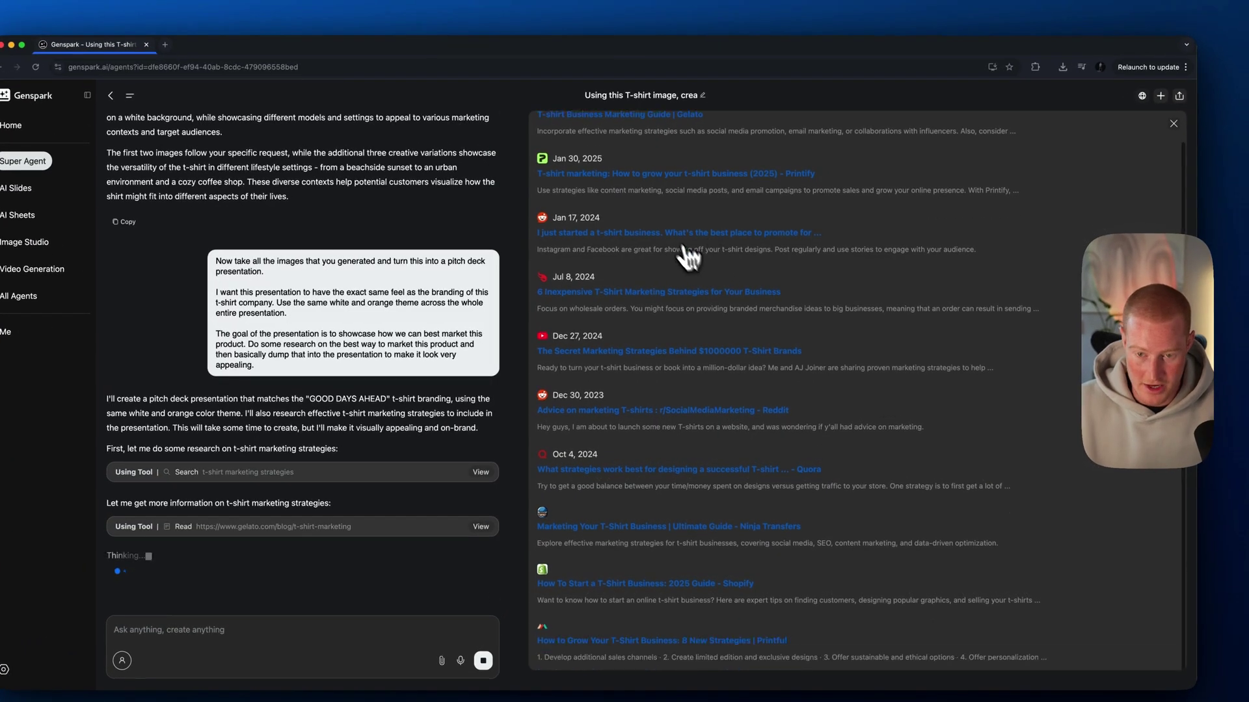
pyautogui.scroll(1, 642, 251)
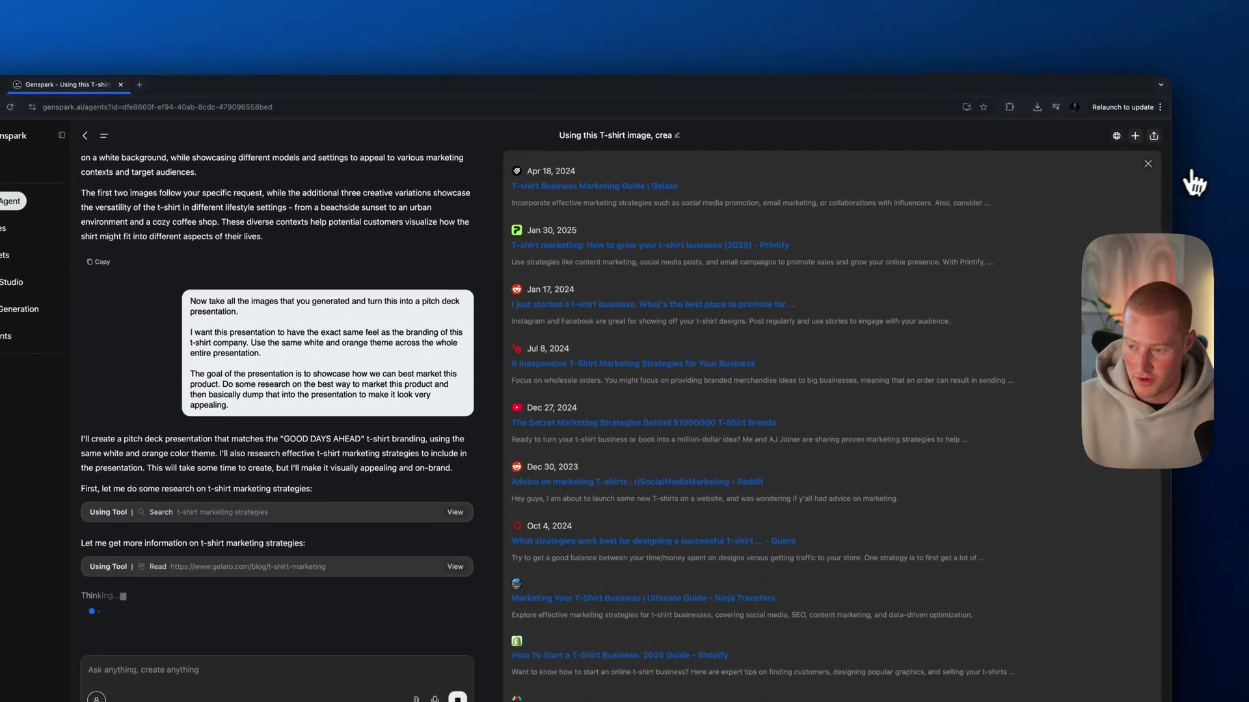
pyautogui.click(1147, 167)
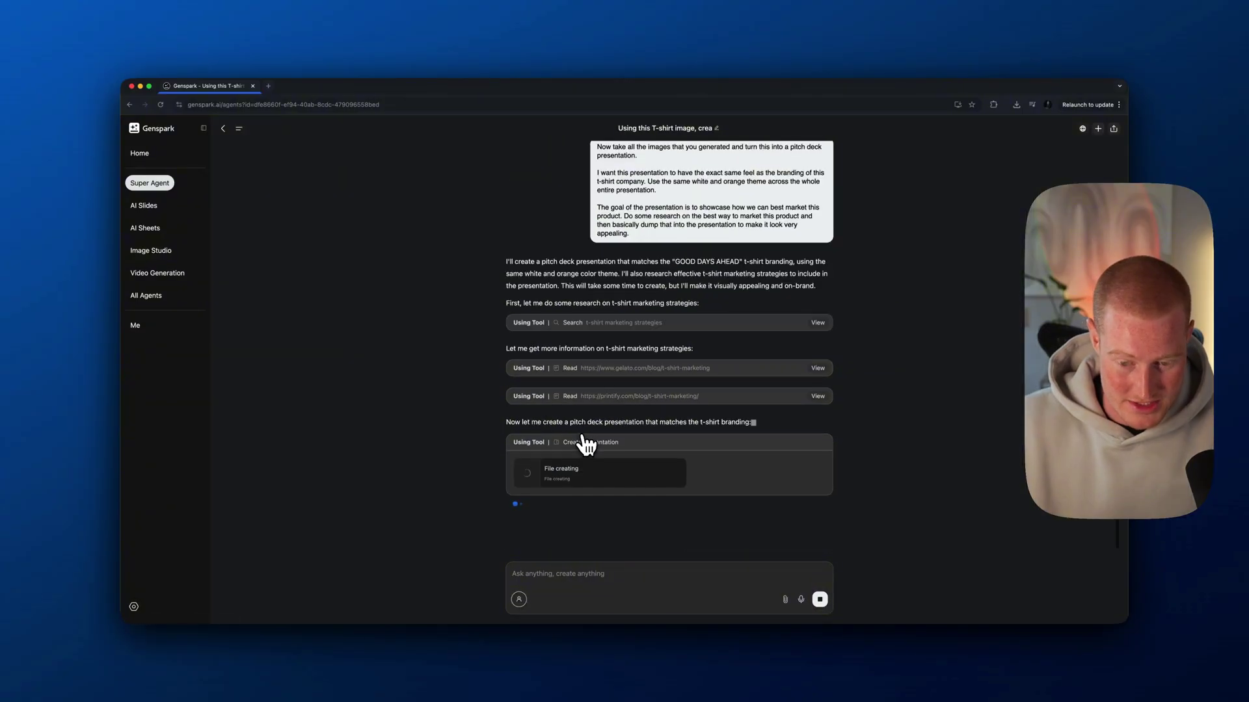
pyautogui.click(818, 369)
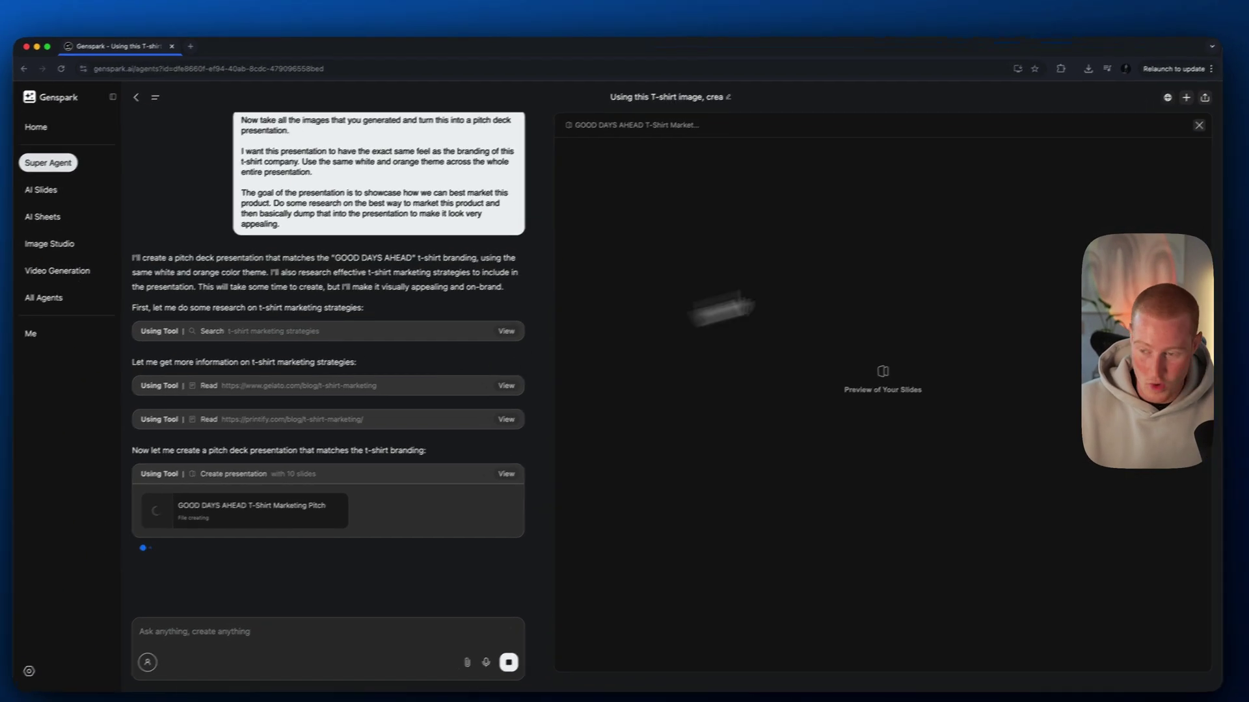
# Open the GOOD DAYS AHEAD T-Shirt Marketing Pitch deck to preview its title slide
pyautogui.click(1185, 134)
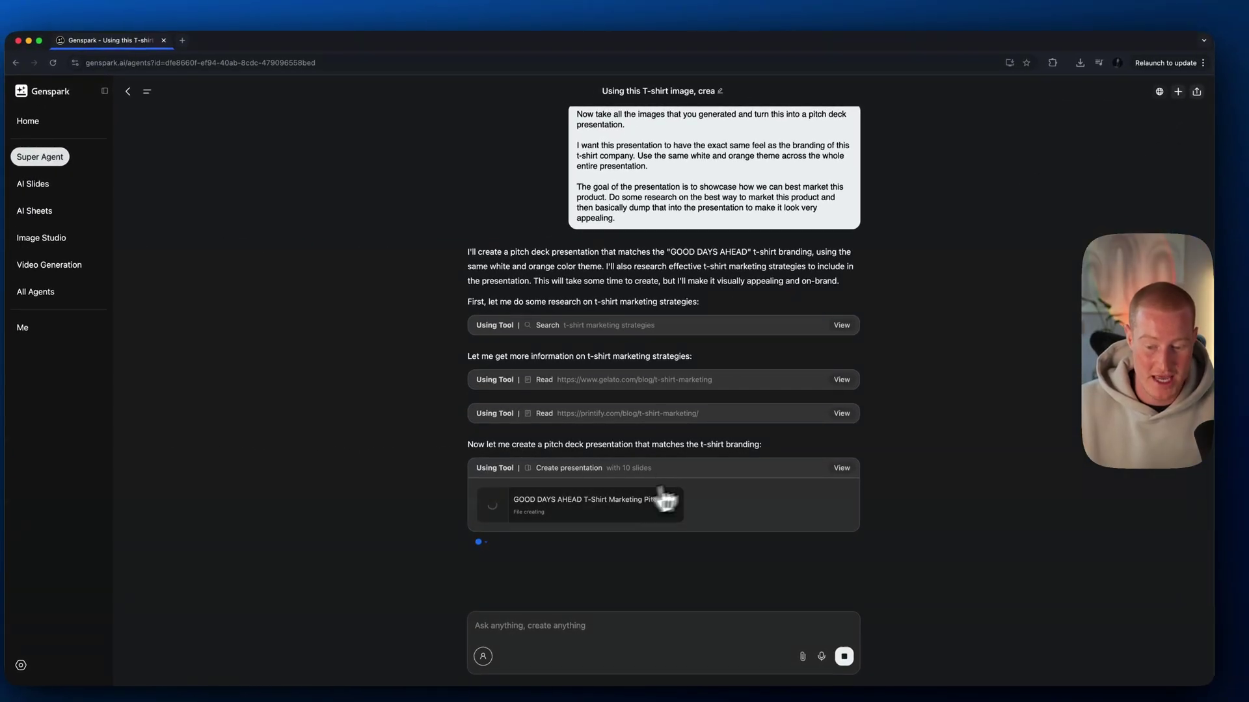
pyautogui.click(622, 517)
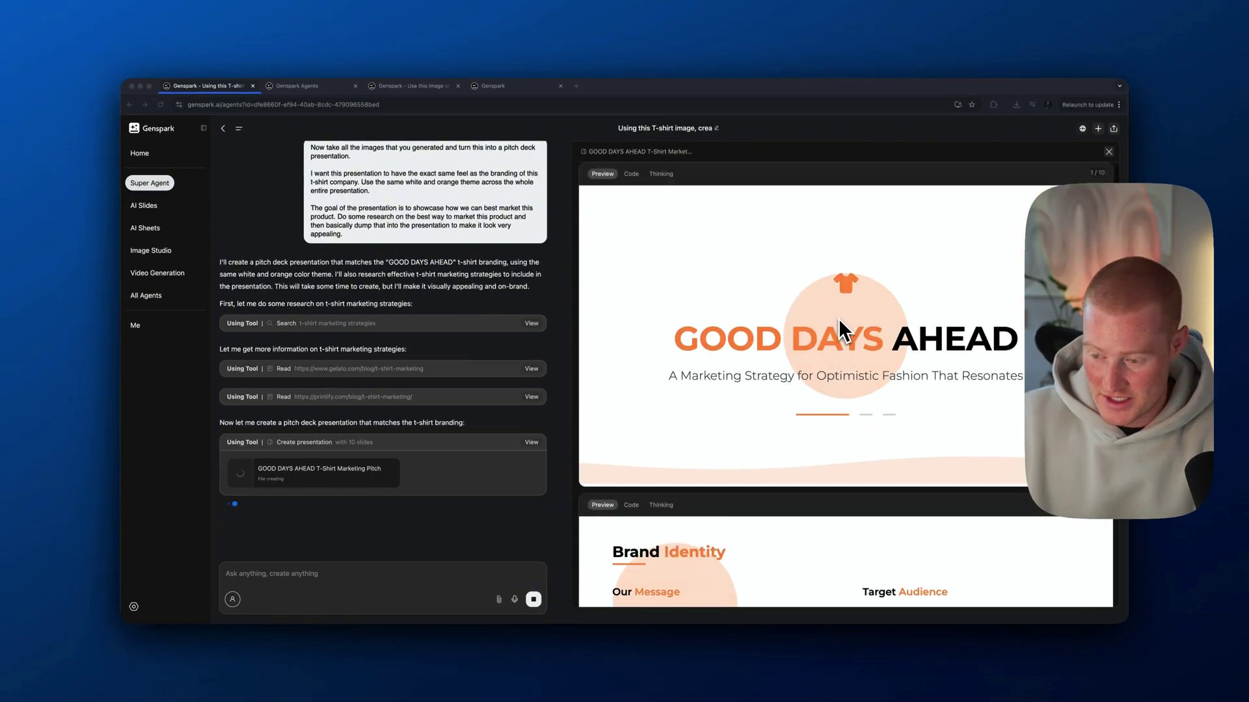
# Read the Brand Identity slide's message and values, then continue to the Product Showcase slide
pyautogui.scroll(-2, 826, 313)
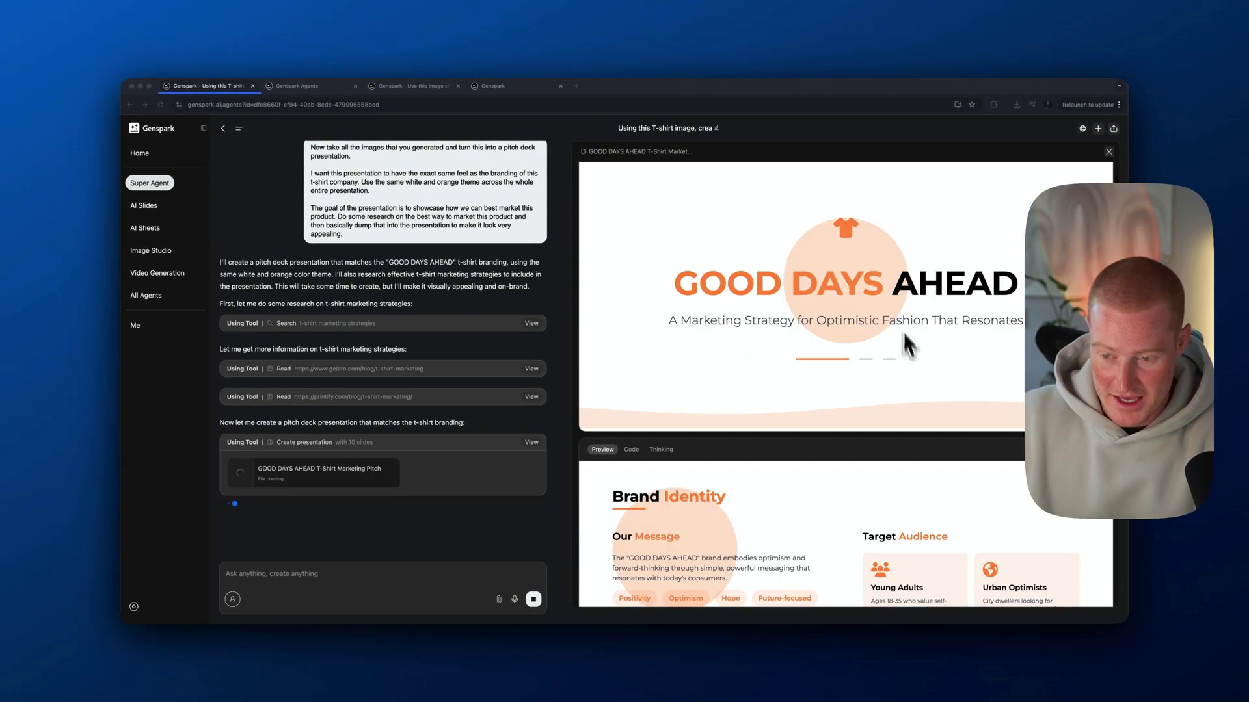
pyautogui.scroll(6, 537, 348)
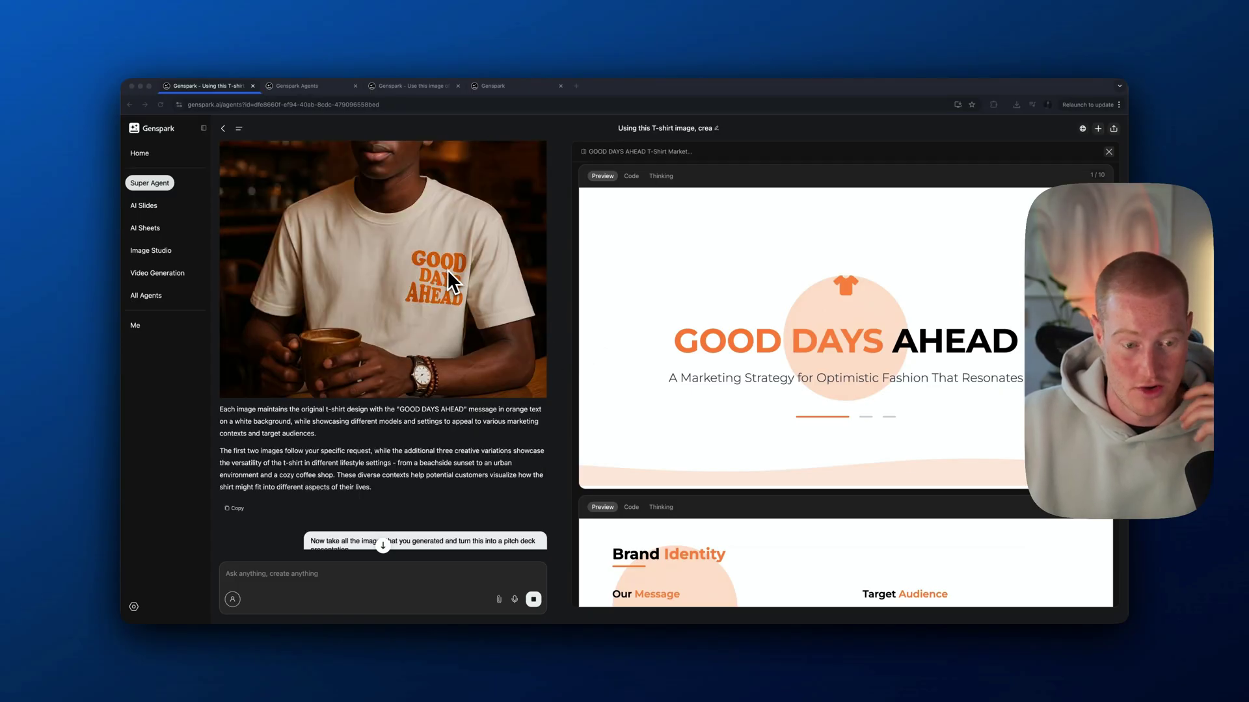
pyautogui.scroll(-1, 448, 271)
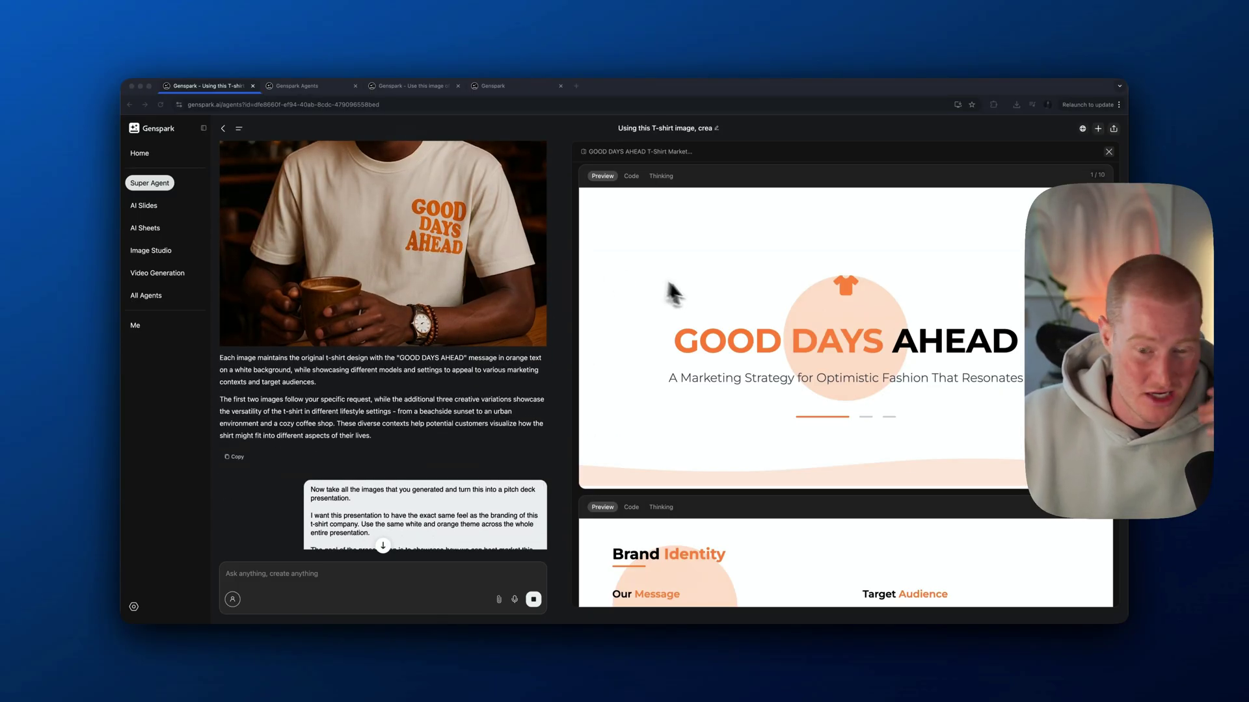
pyautogui.scroll(-8, 689, 300)
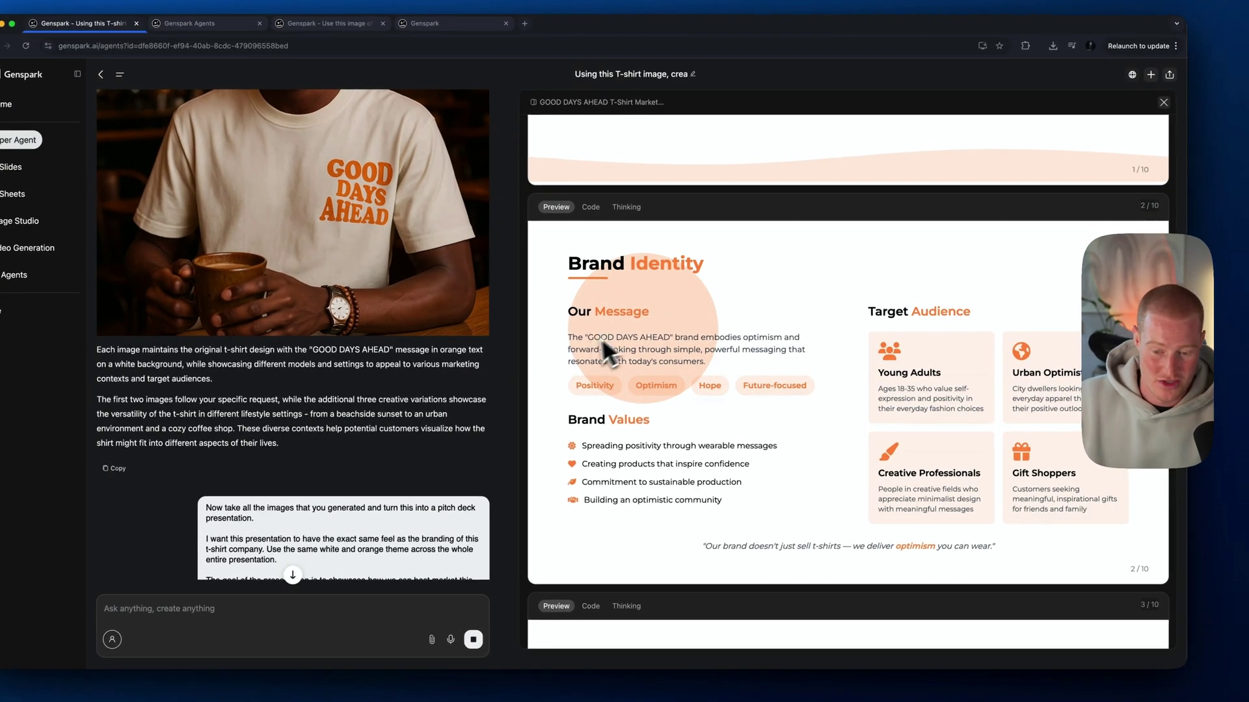
pyautogui.moveTo(596, 339); pyautogui.dragTo(948, 376)
pyautogui.click(973, 355)
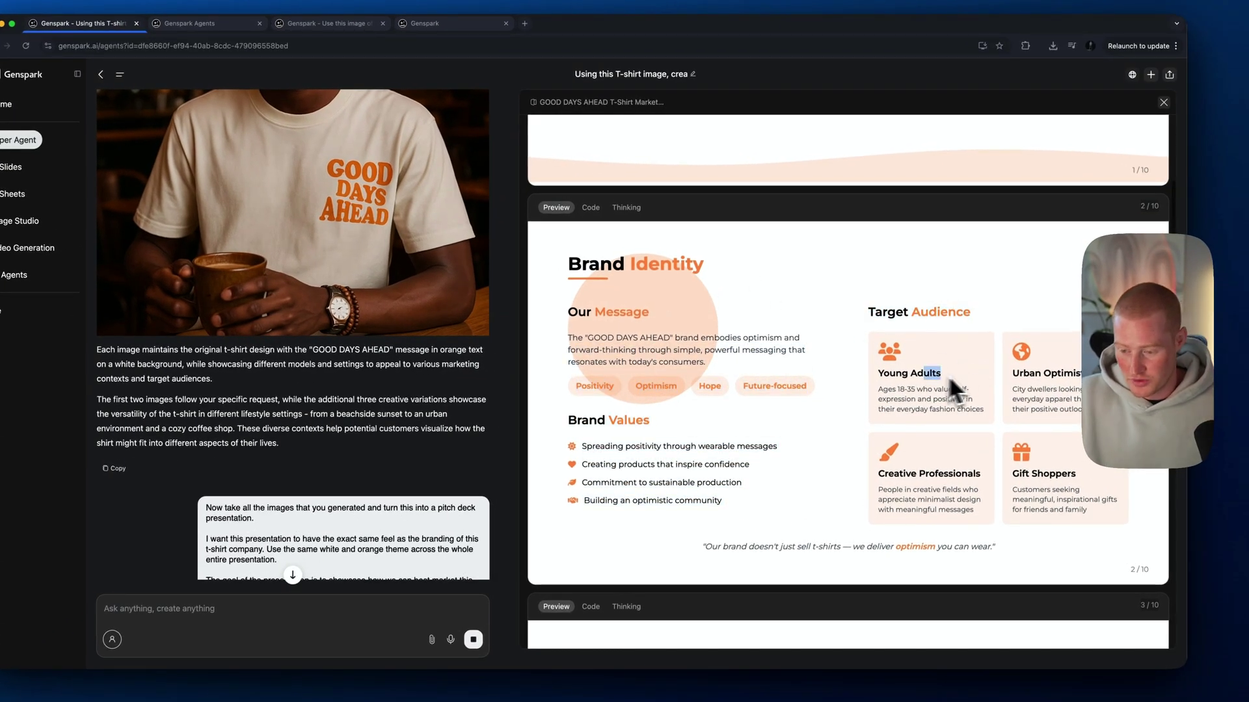
pyautogui.click(926, 468)
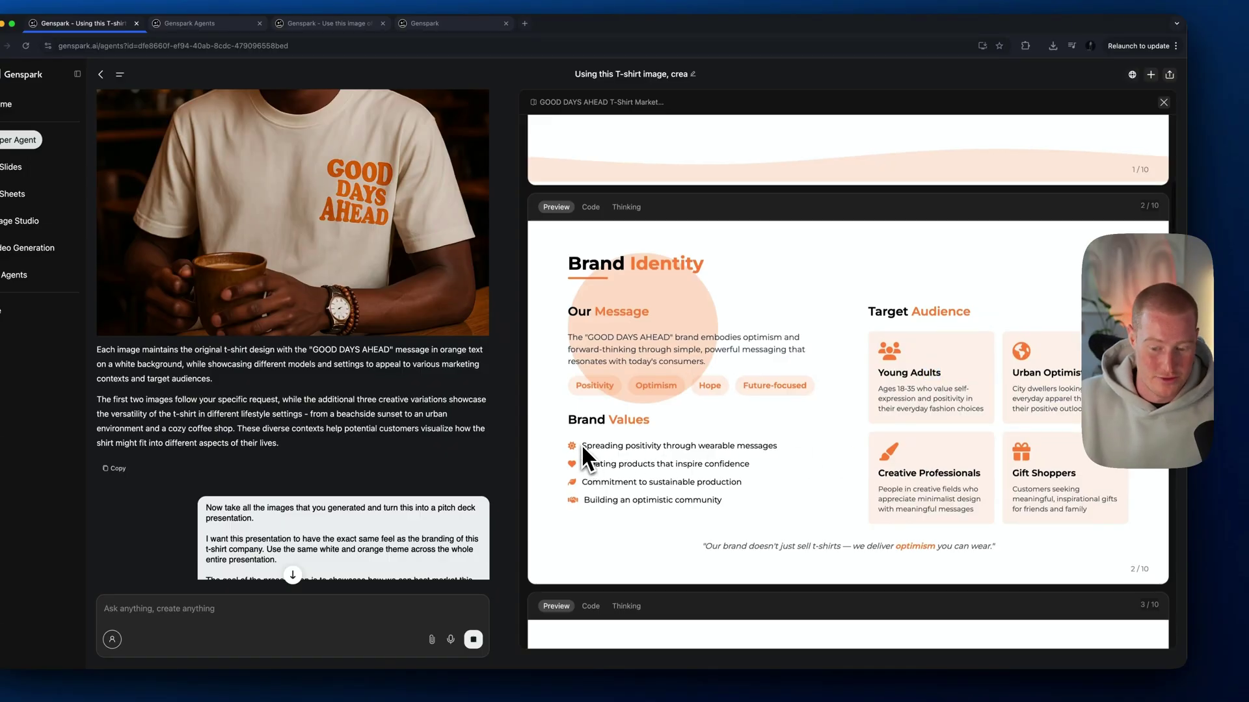
pyautogui.moveTo(580, 445); pyautogui.dragTo(774, 449)
pyautogui.click(774, 449)
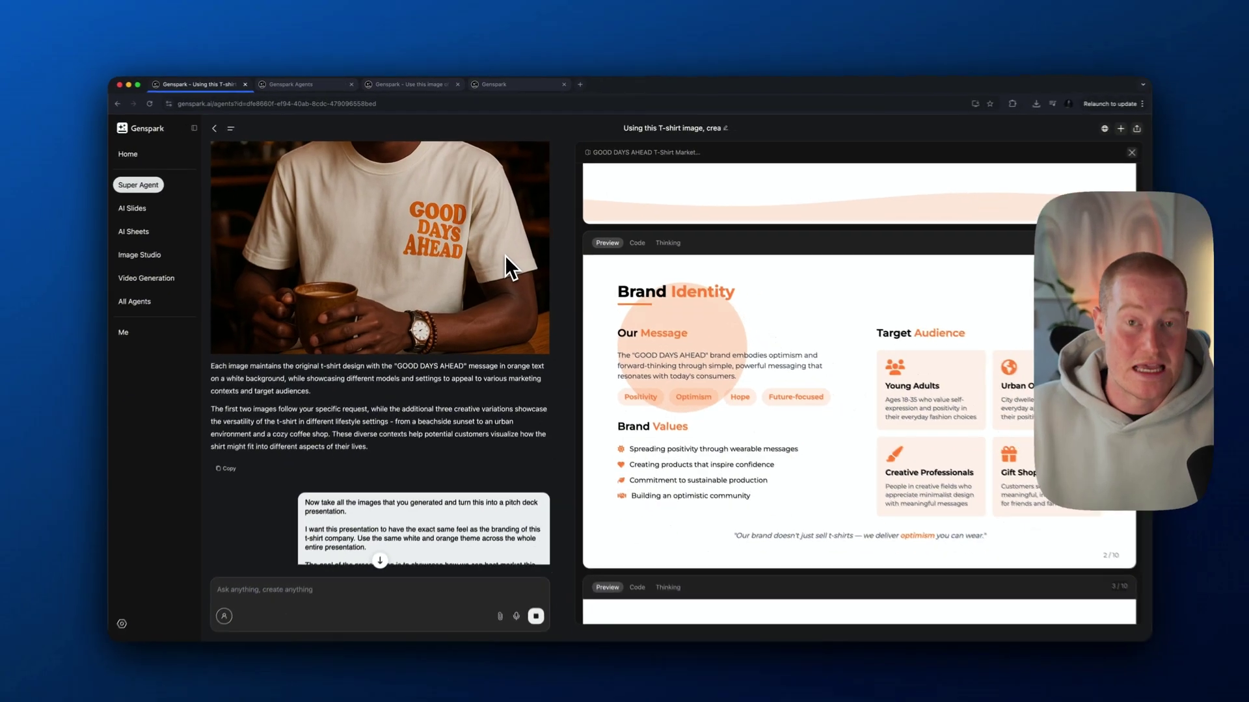
pyautogui.scroll(-5, 754, 341)
pyautogui.scroll(-2, 708, 306)
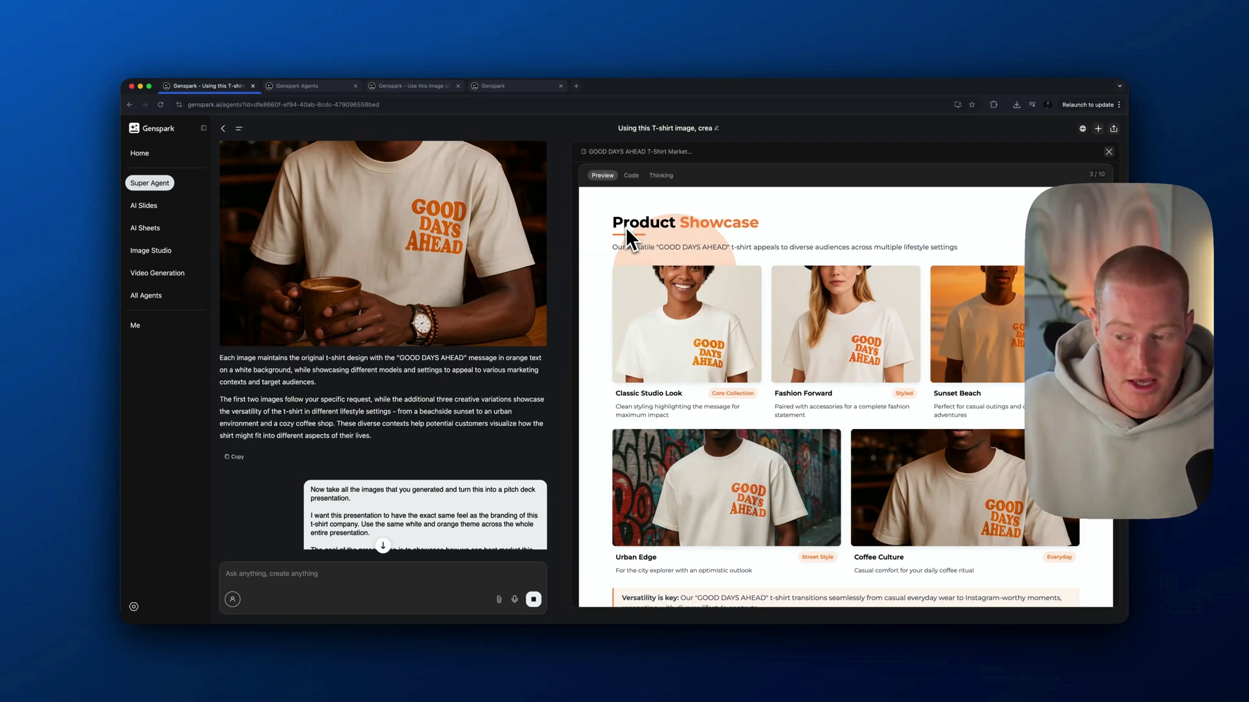
# Scroll through the remaining slides of the 10-slide t-shirt pitch deck
pyautogui.scroll(-1, 641, 221)
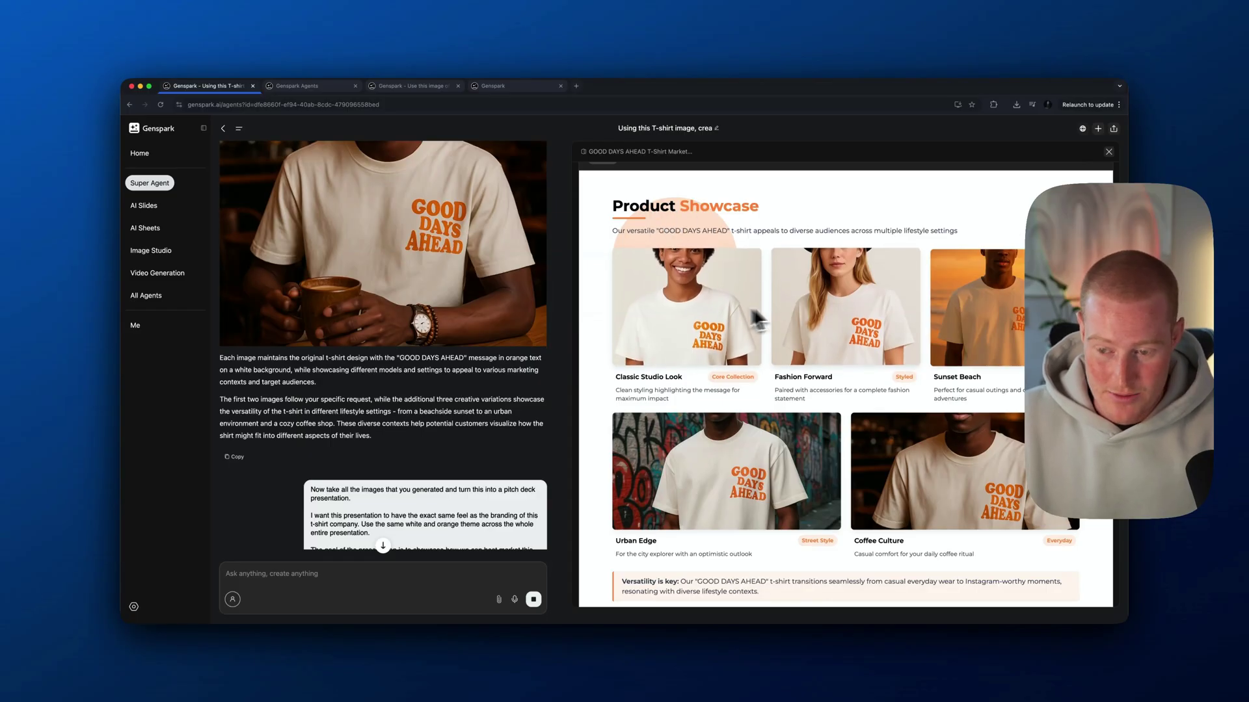
pyautogui.scroll(10, 520, 329)
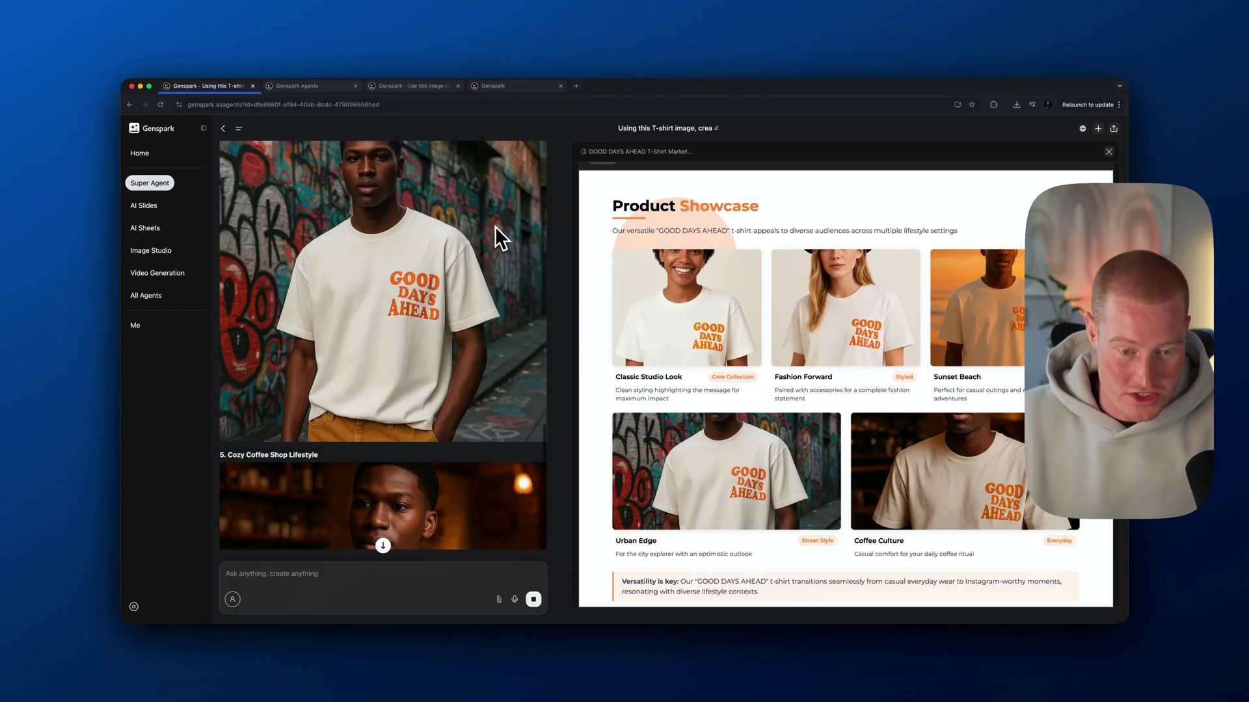
pyautogui.scroll(1, 494, 227)
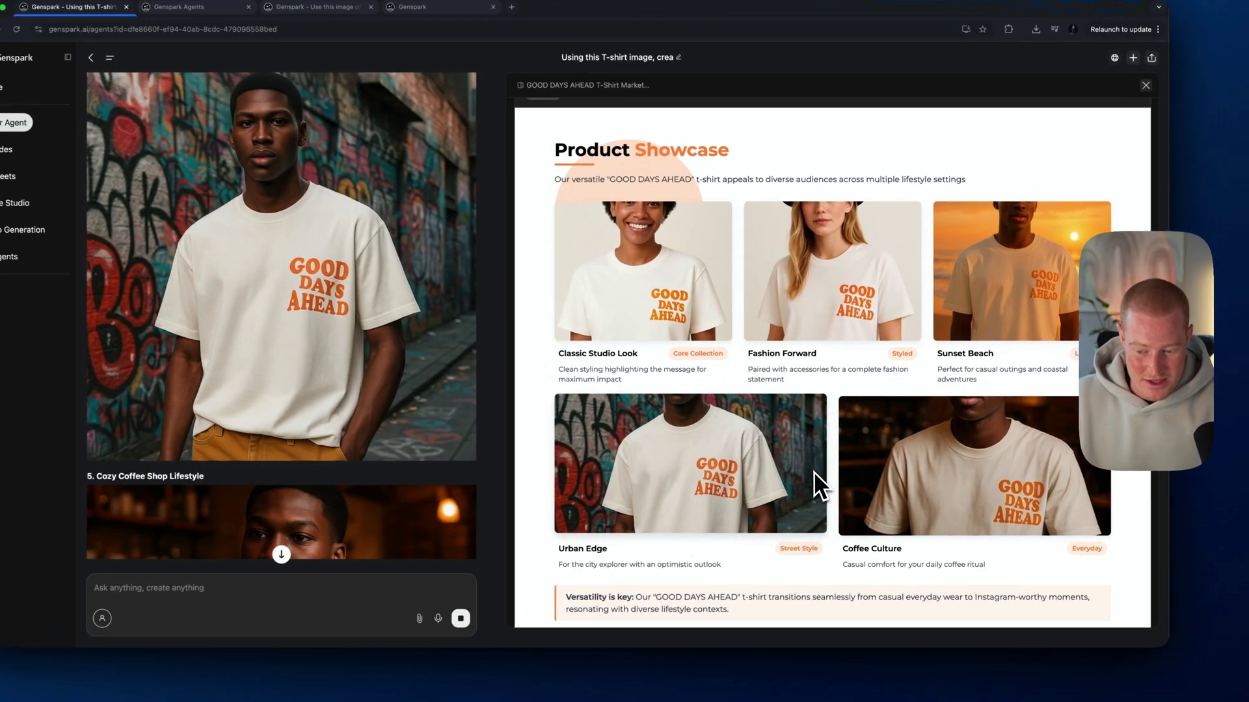
pyautogui.scroll(-3, 821, 474)
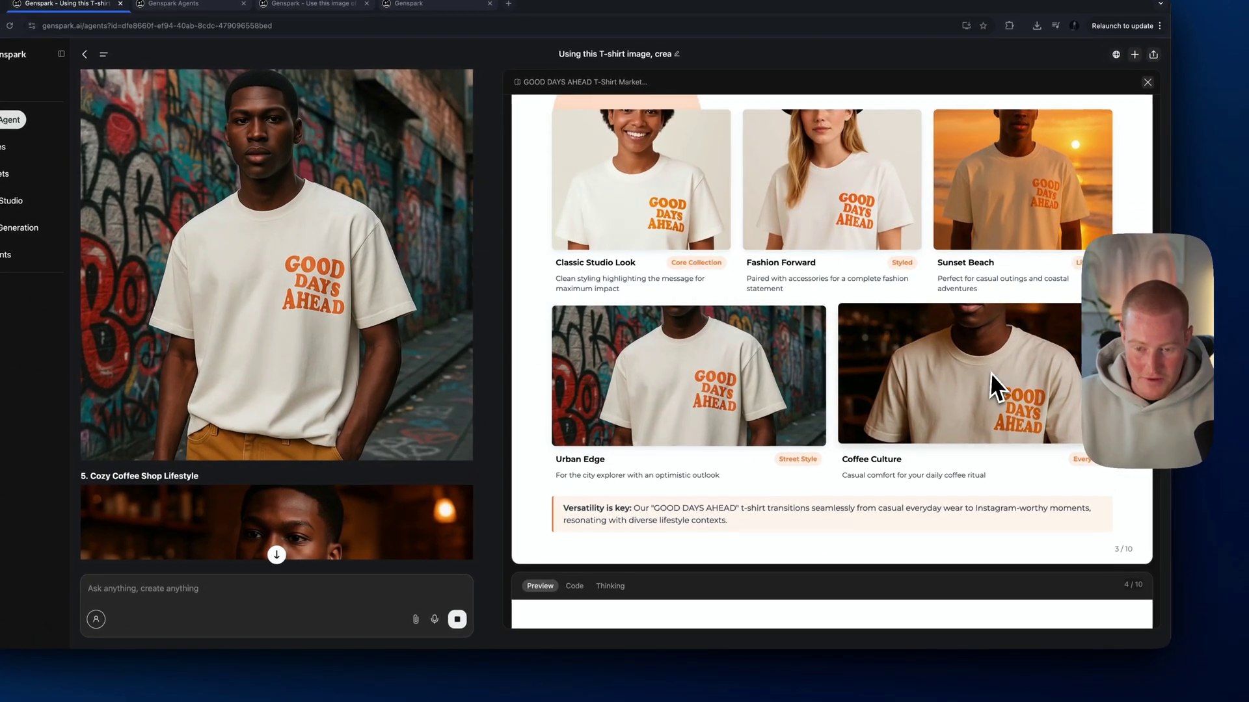
pyautogui.scroll(3, 897, 376)
pyautogui.scroll(-5, 899, 383)
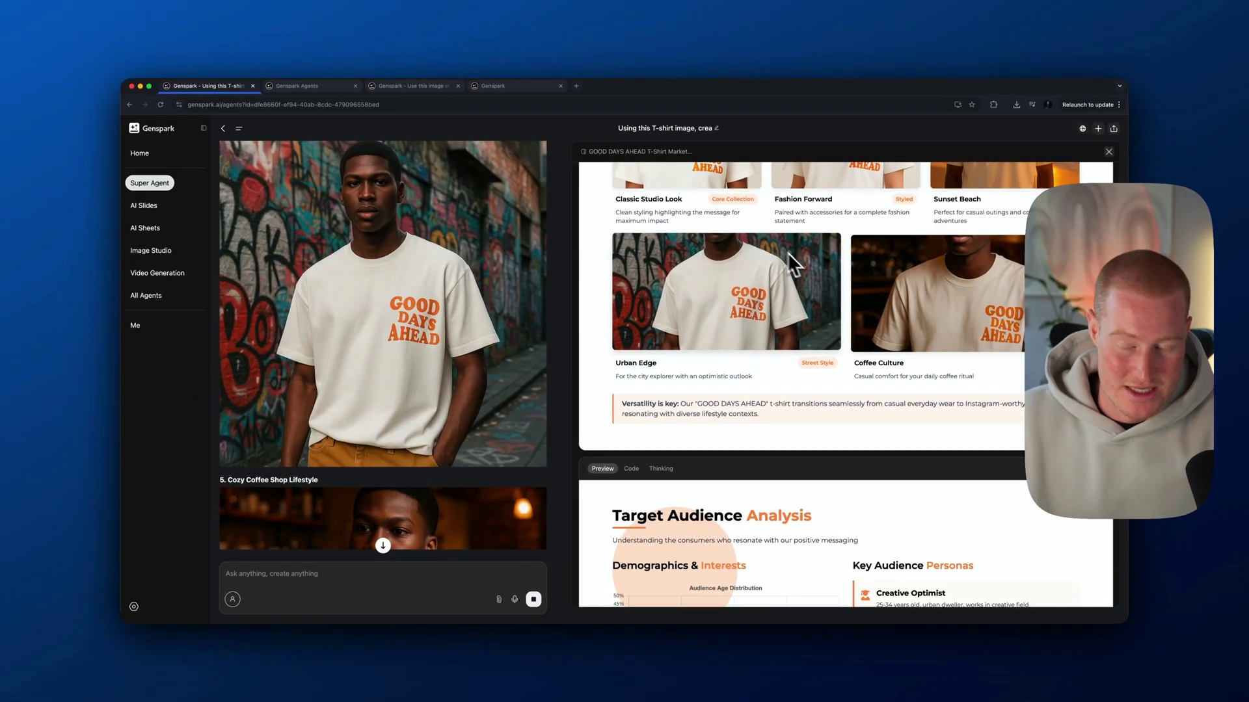
pyautogui.scroll(3, 791, 255)
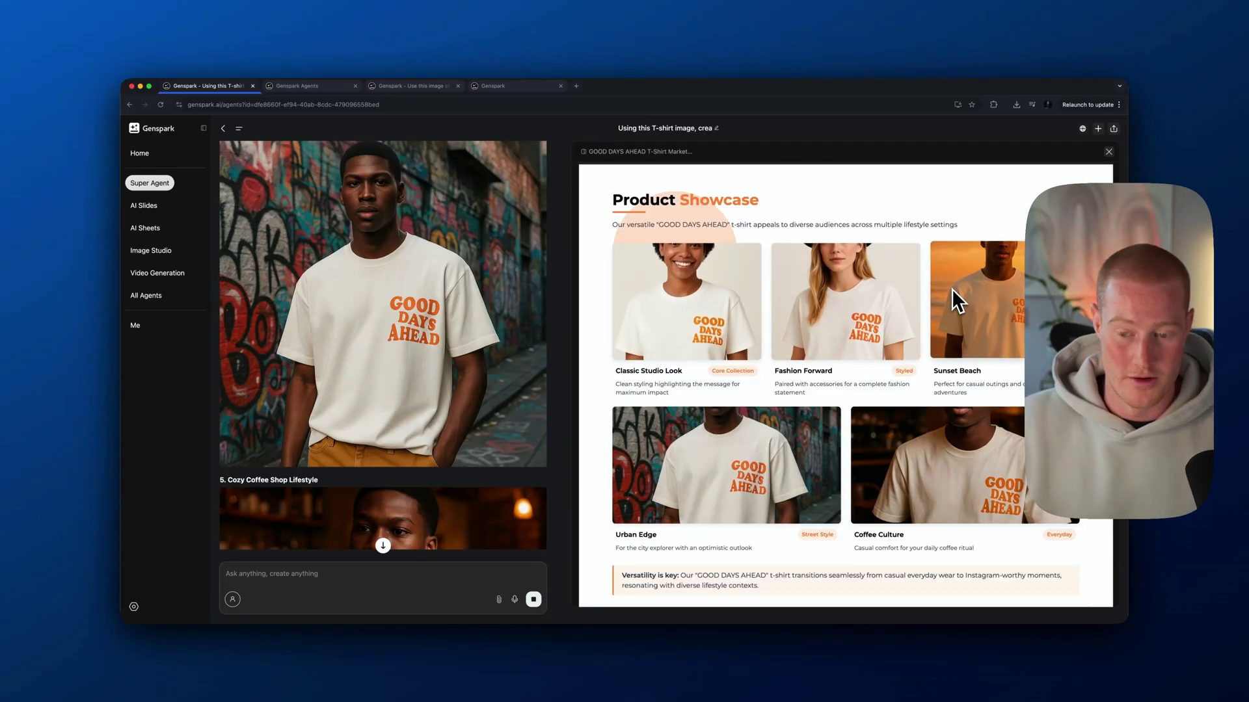
pyautogui.scroll(-3, 929, 306)
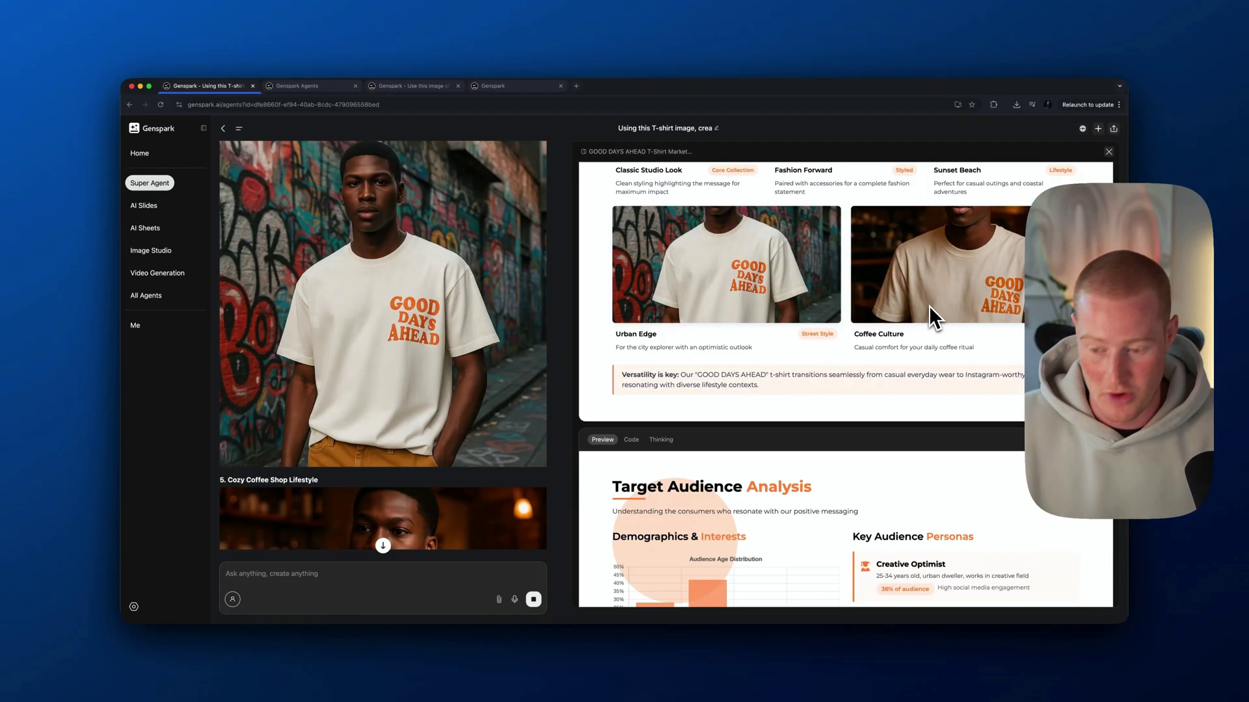
pyautogui.scroll(-5, 929, 306)
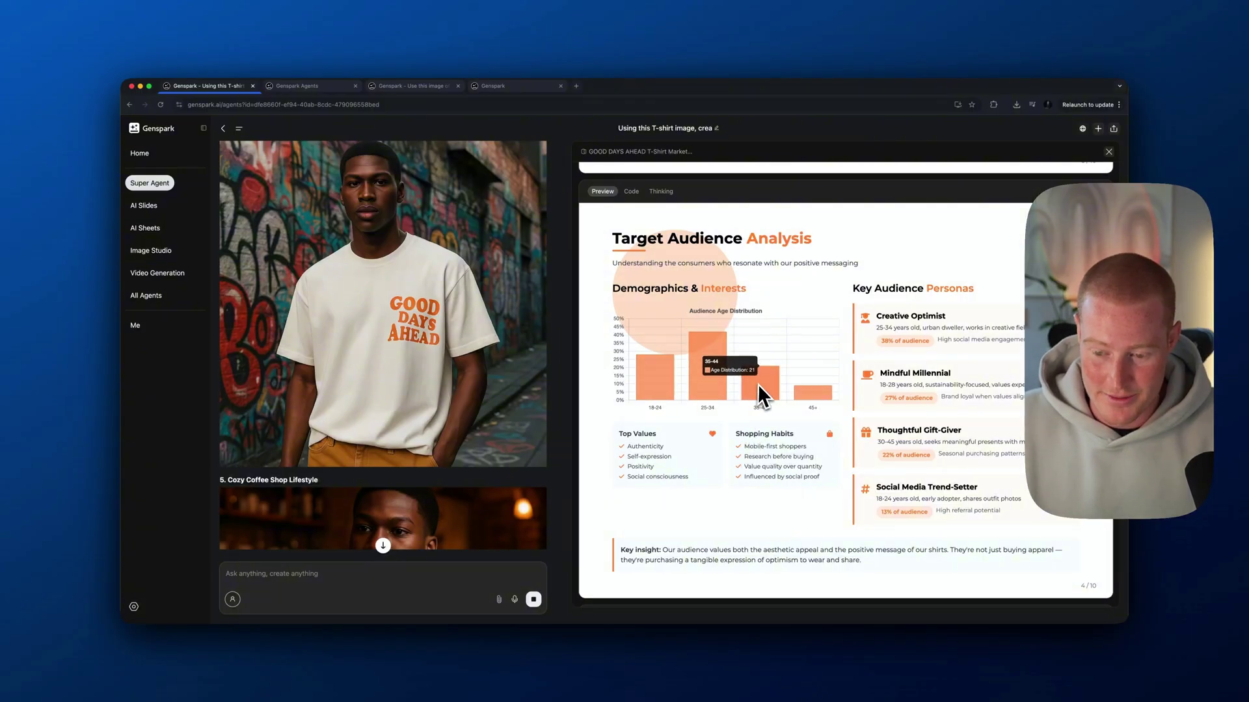
pyautogui.scroll(-2, 821, 393)
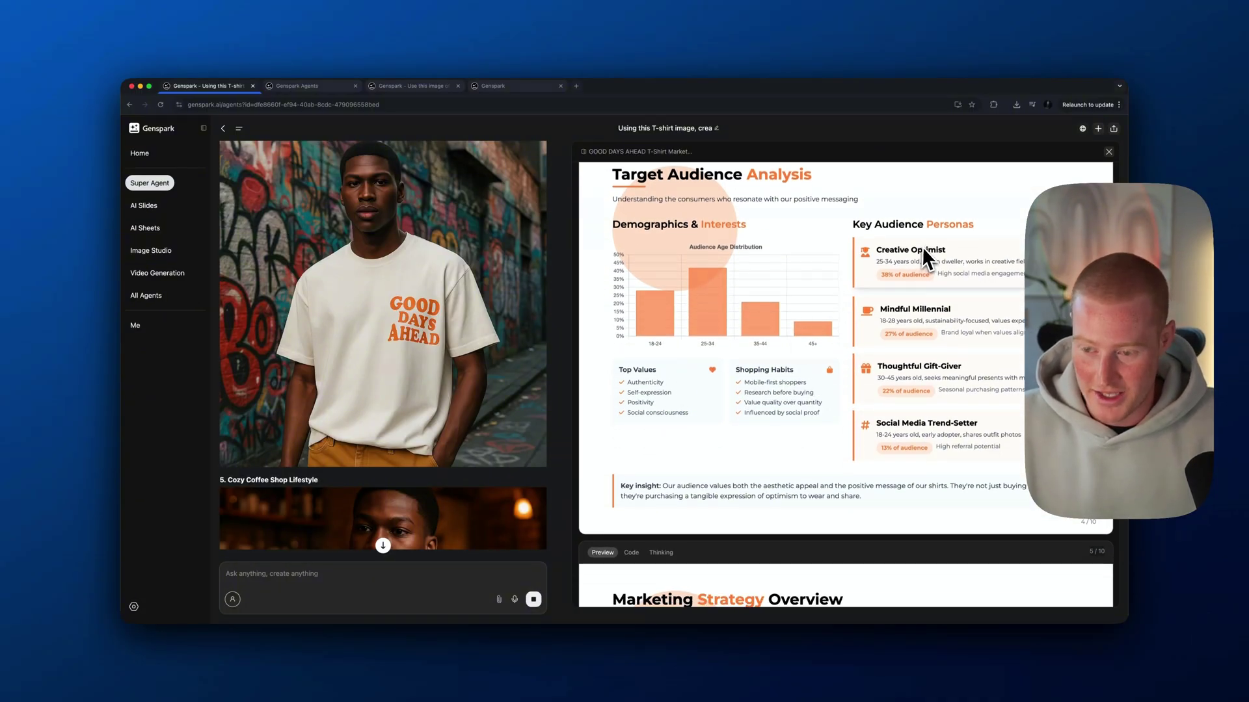
pyautogui.scroll(-15, 943, 399)
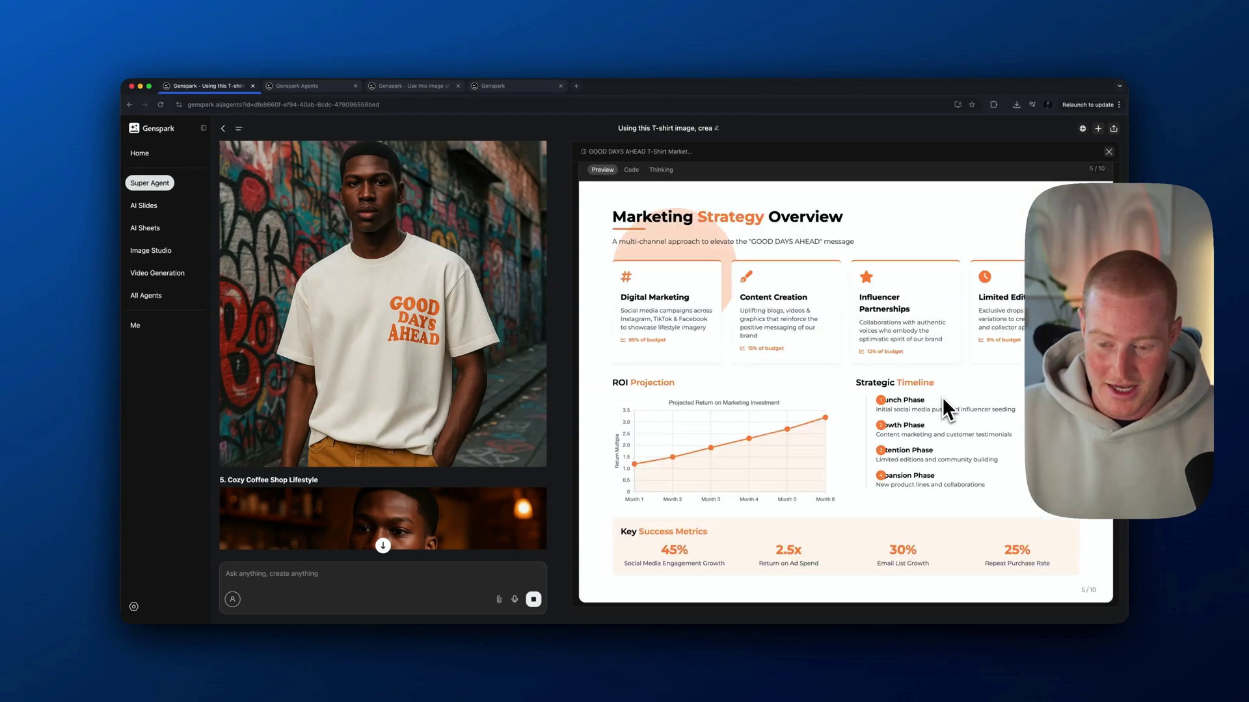
pyautogui.scroll(-8, 943, 403)
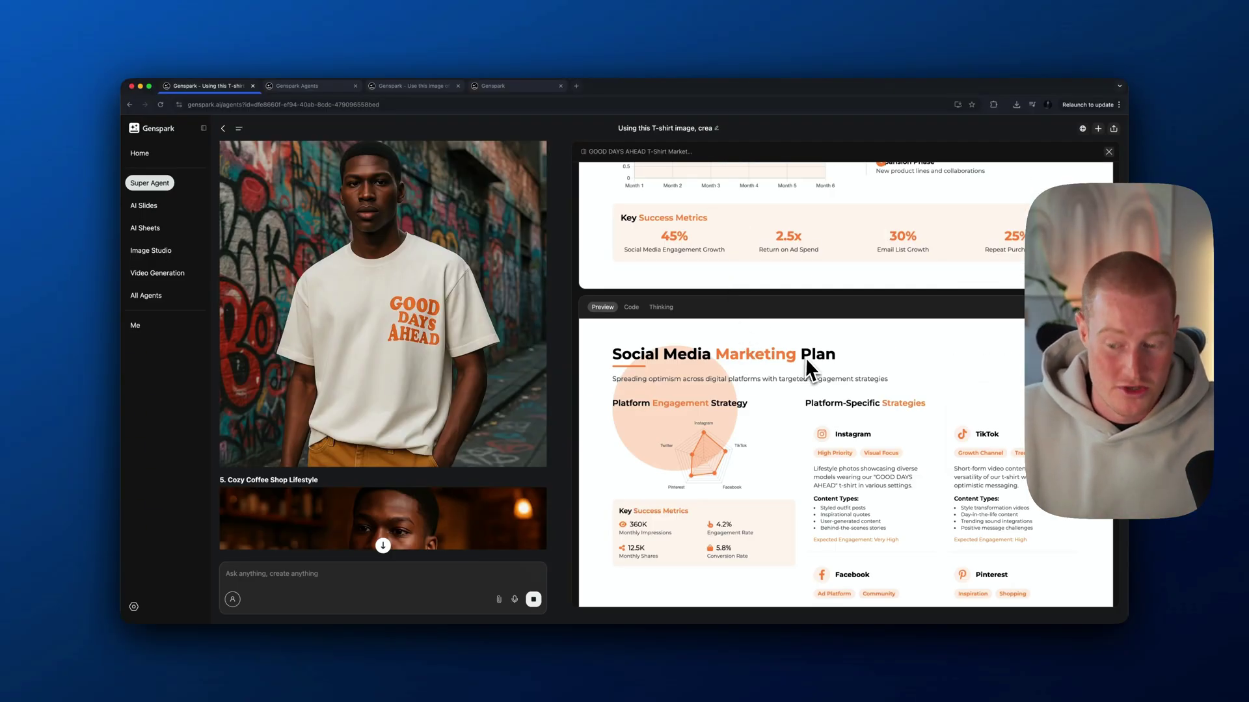
pyautogui.scroll(3, 808, 370)
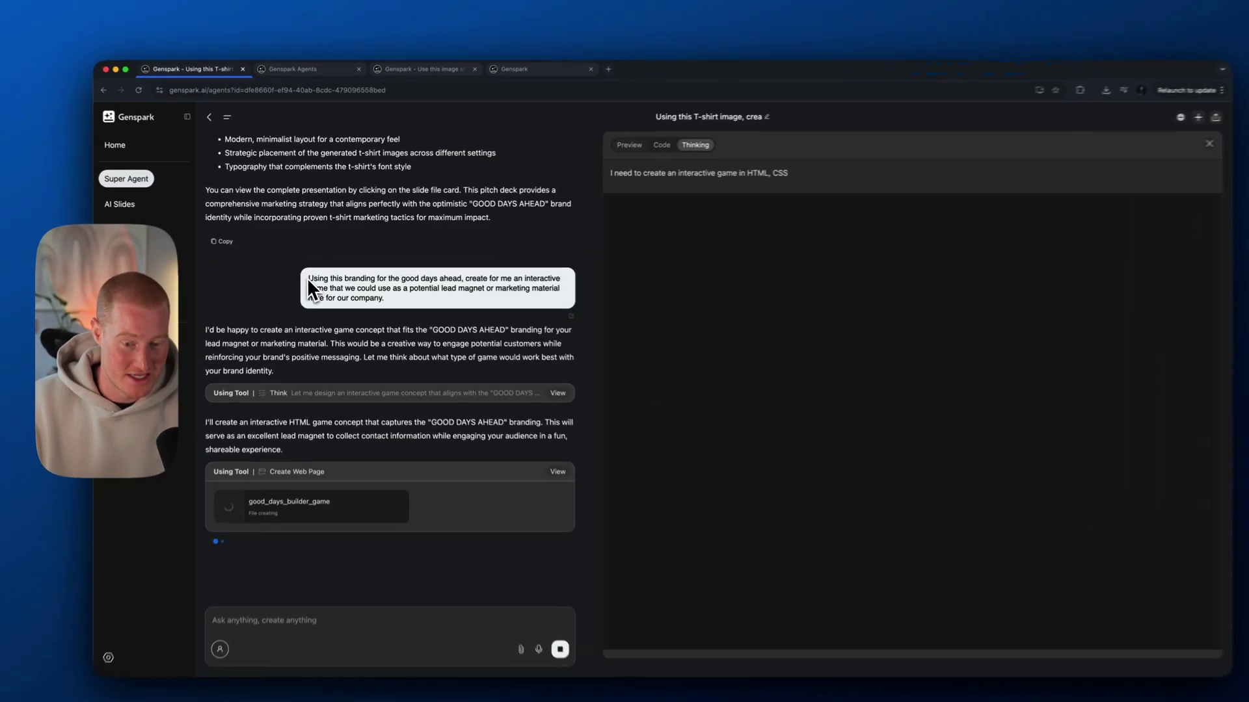
# Reread the game request while the GOOD DAYS AHEAD game page finishes generating
pyautogui.tripleClick(413, 283)
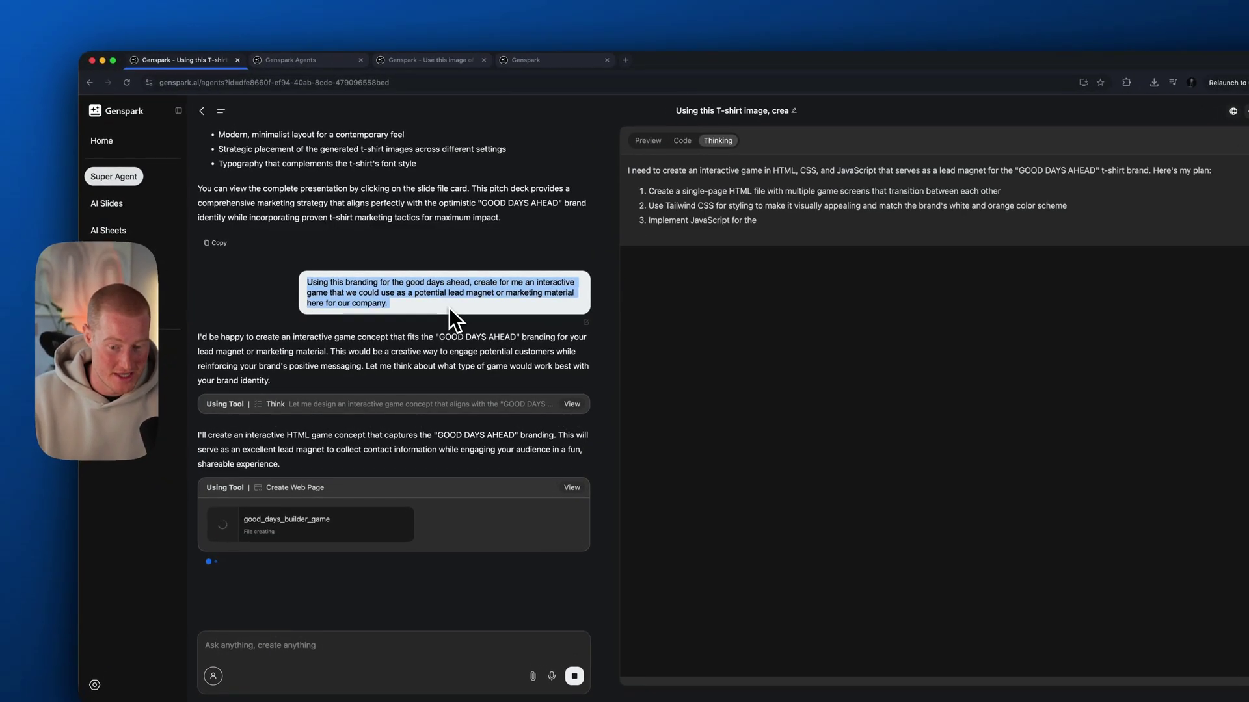
pyautogui.click(447, 307)
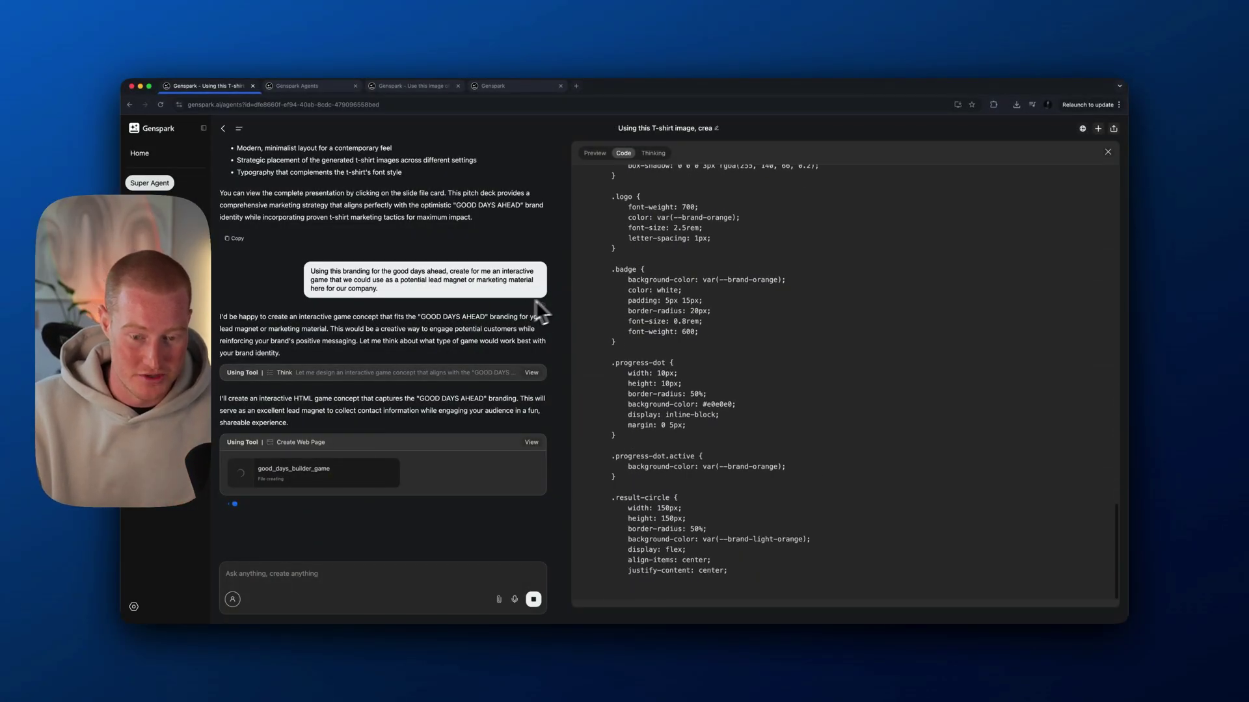
pyautogui.scroll(15, 482, 317)
pyautogui.scroll(10, 444, 287)
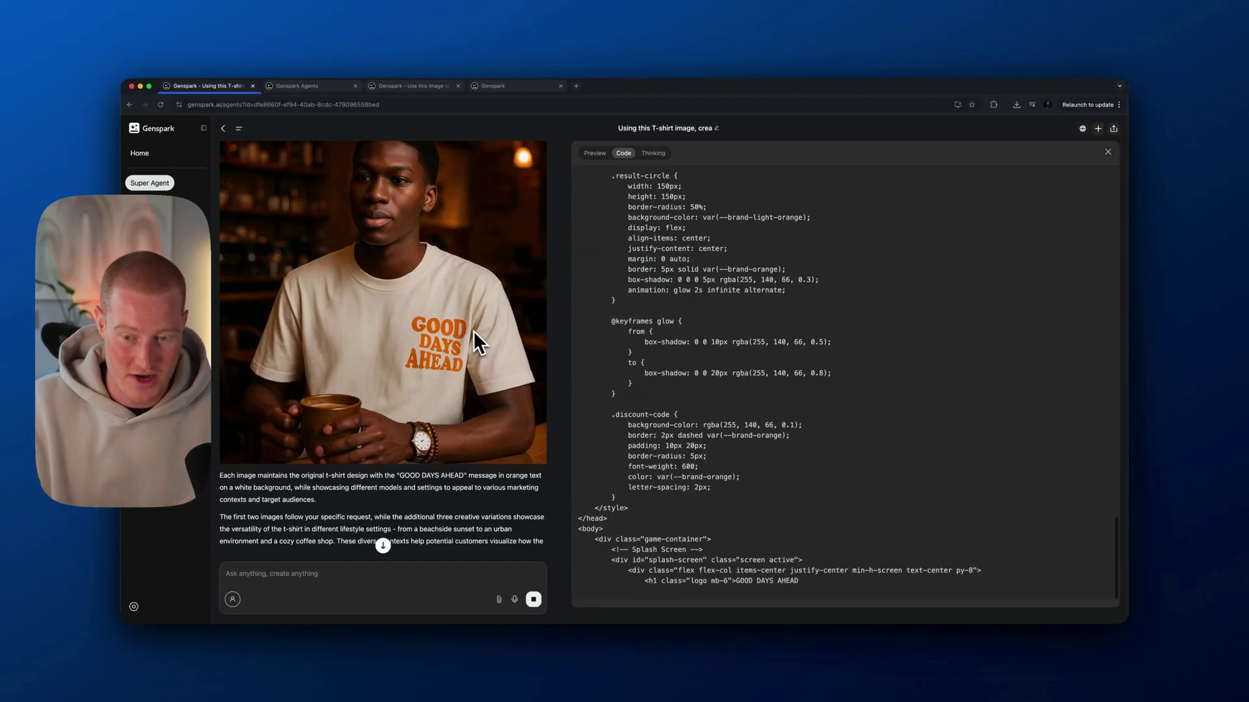
pyautogui.scroll(-20, 472, 332)
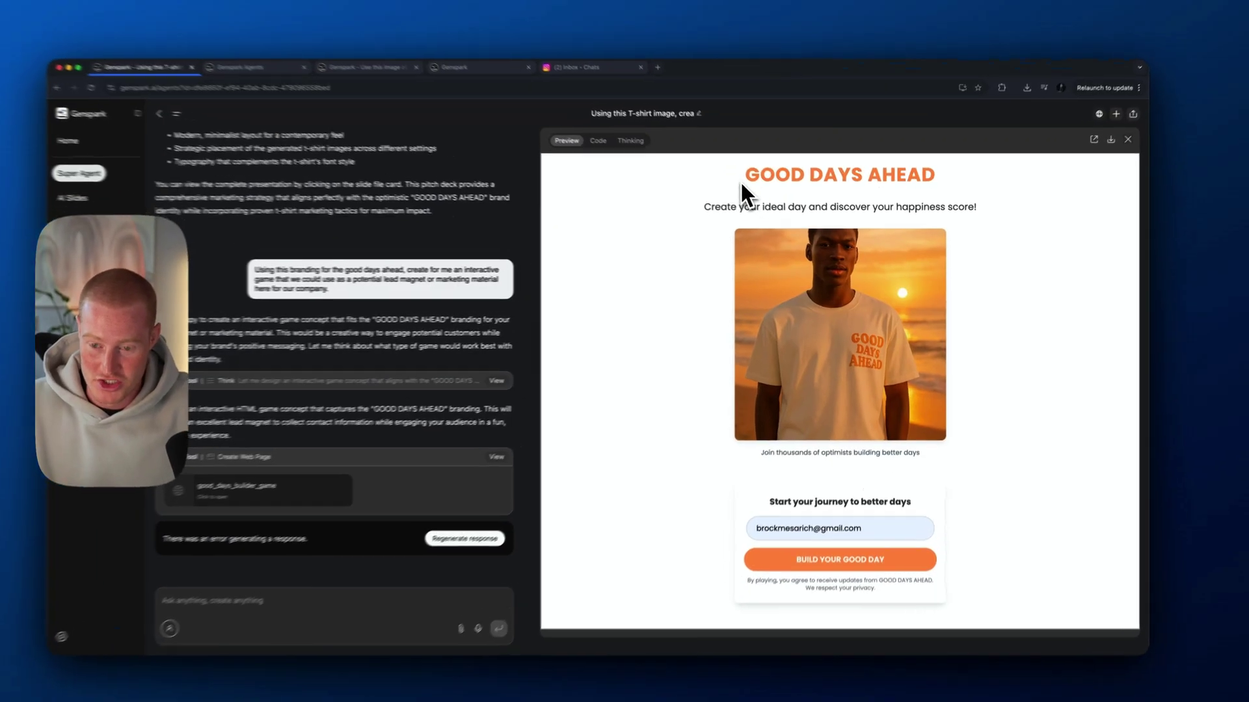
# Read the game's title, then start the quiz from its sign-up screen
pyautogui.moveTo(741, 187); pyautogui.dragTo(941, 217)
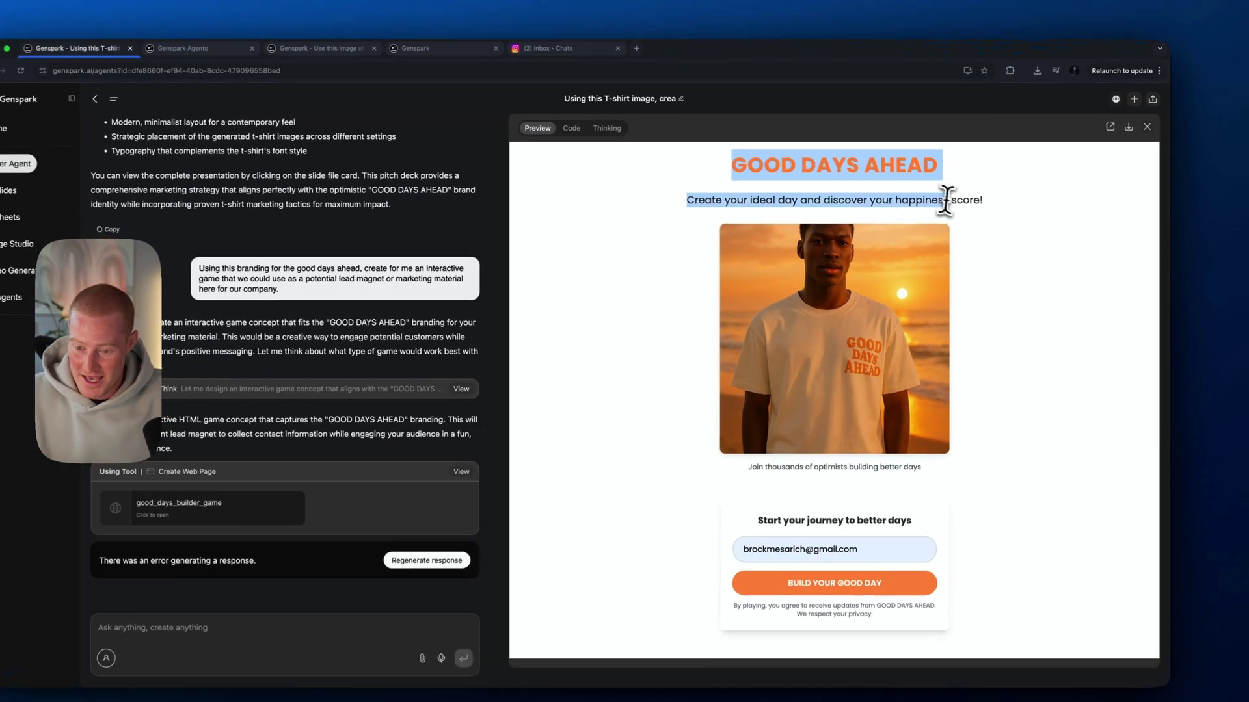
pyautogui.click(994, 240)
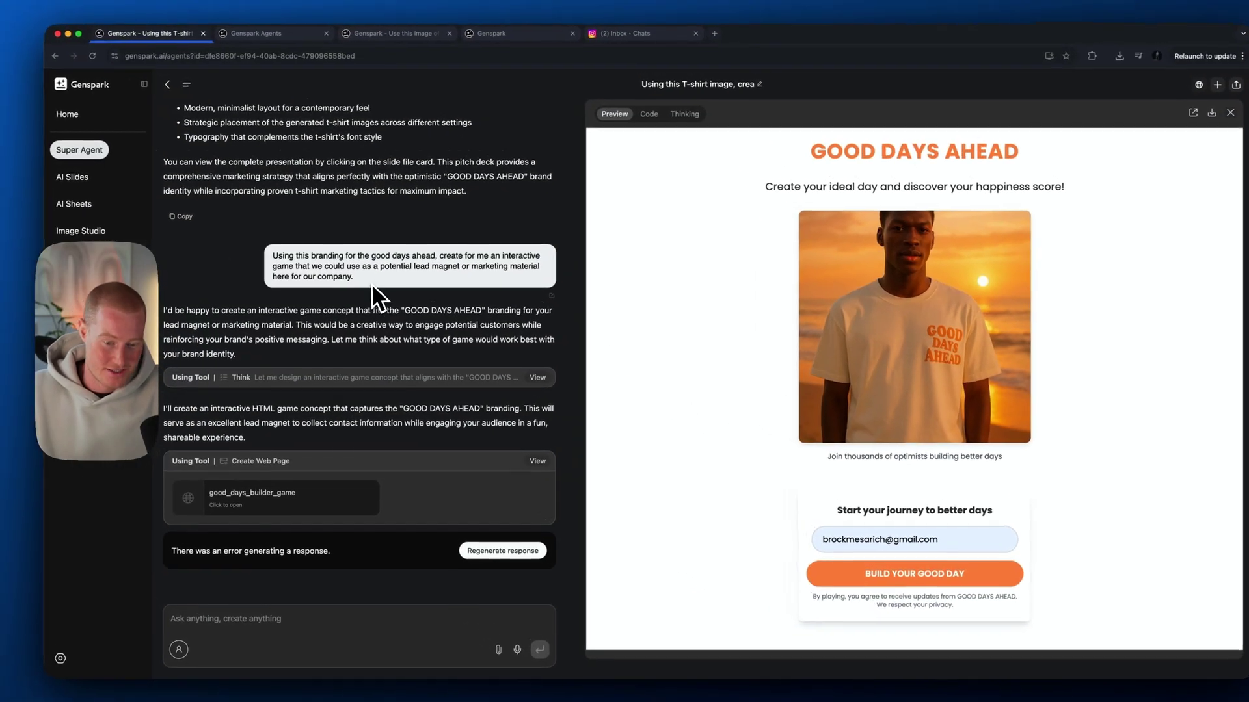
pyautogui.moveTo(372, 283); pyautogui.dragTo(281, 263)
pyautogui.click(381, 283)
pyautogui.click(936, 574)
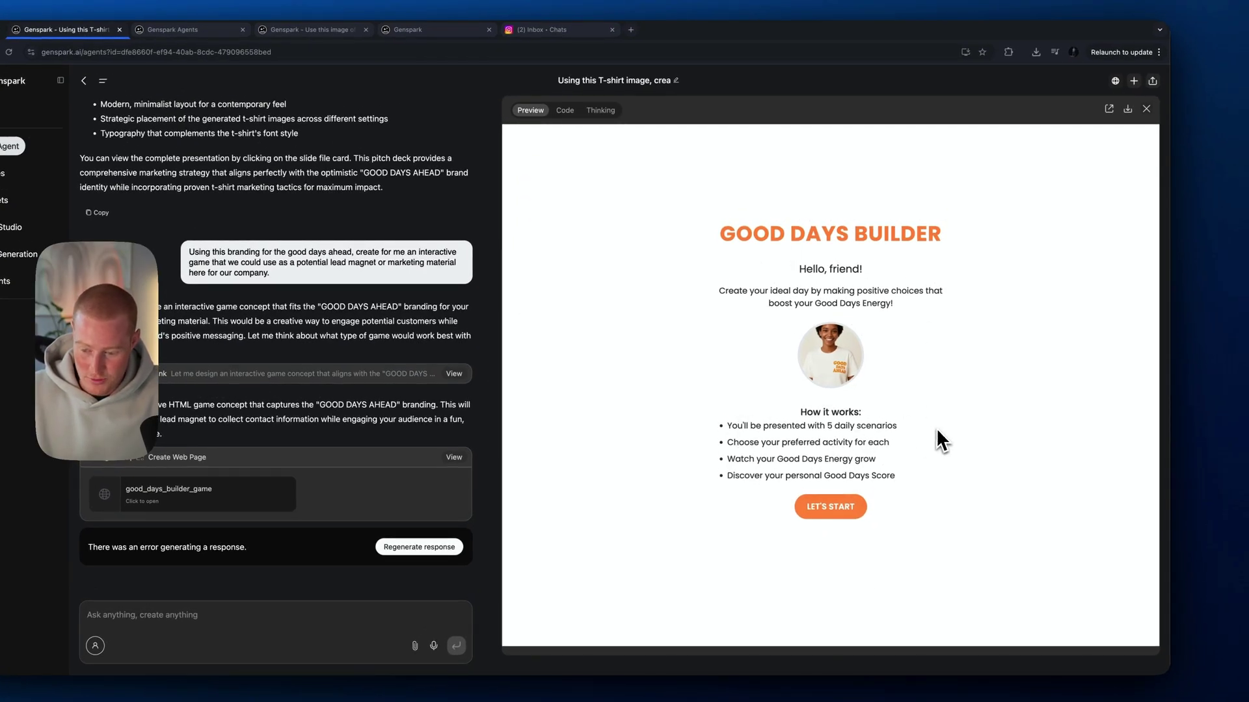
pyautogui.click(839, 508)
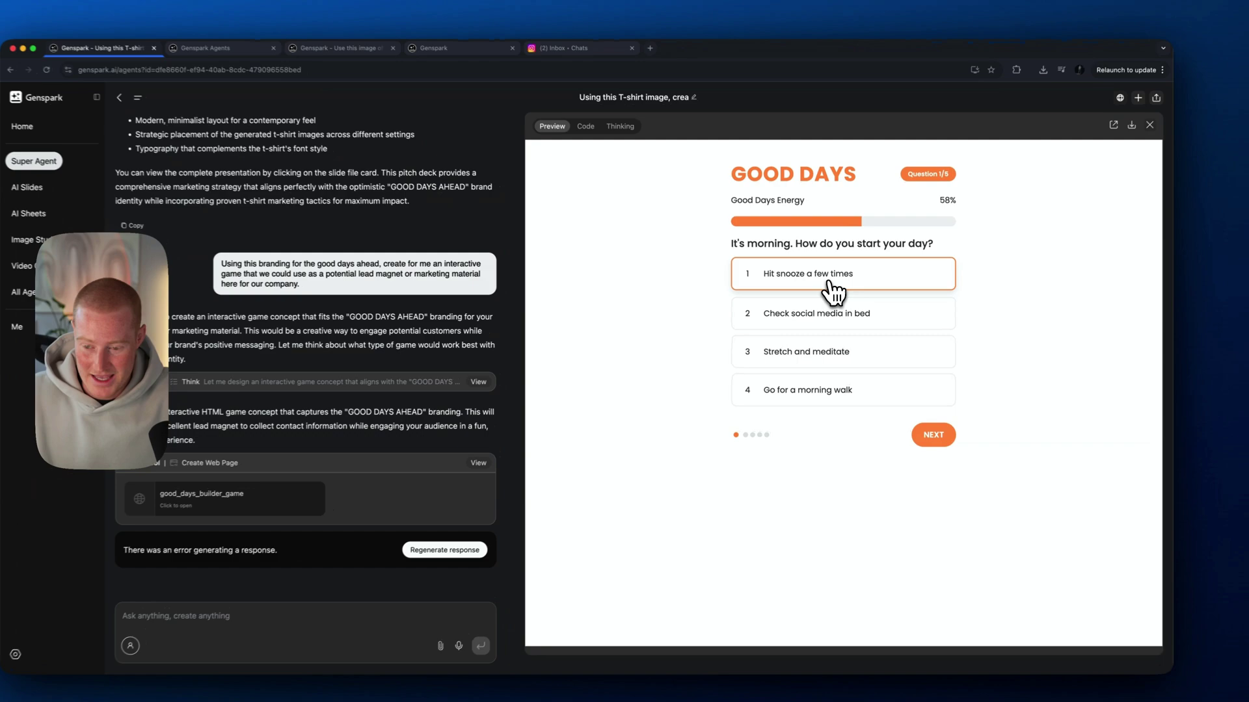
# Answer the first three questions: Hit snooze a few times, Skip it just coffee, Read a book
pyautogui.click(831, 284)
pyautogui.click(936, 436)
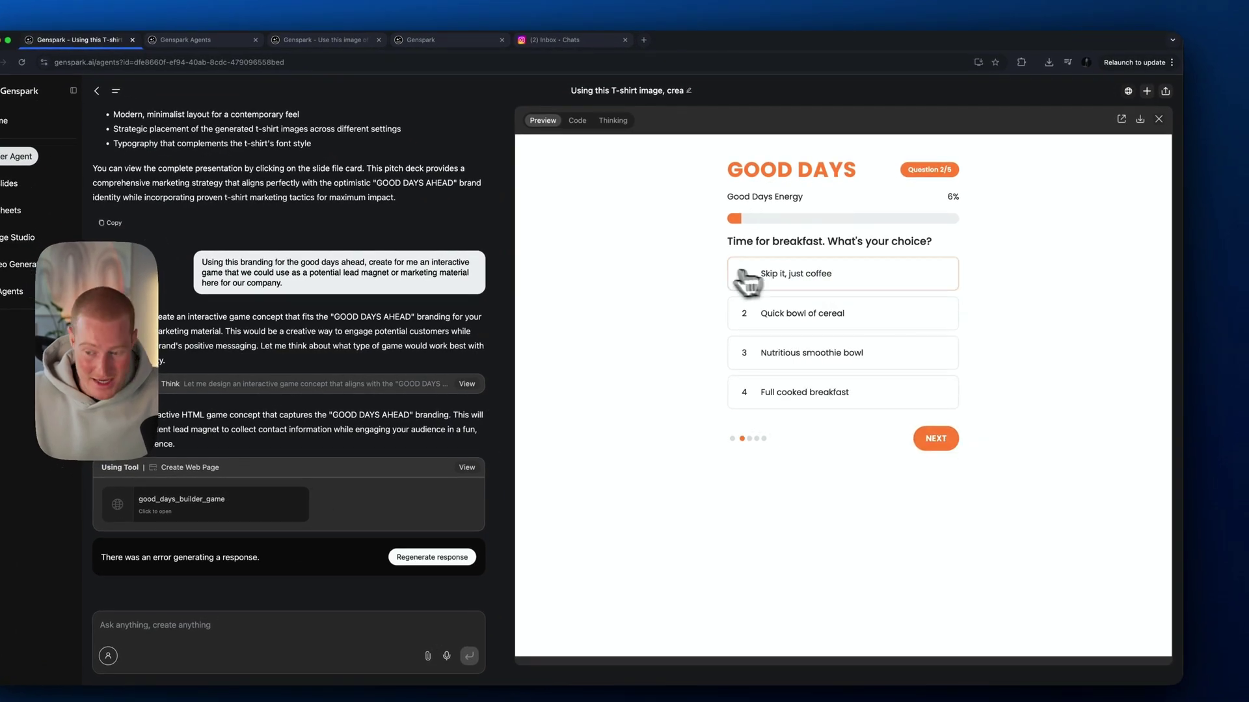
pyautogui.click(879, 278)
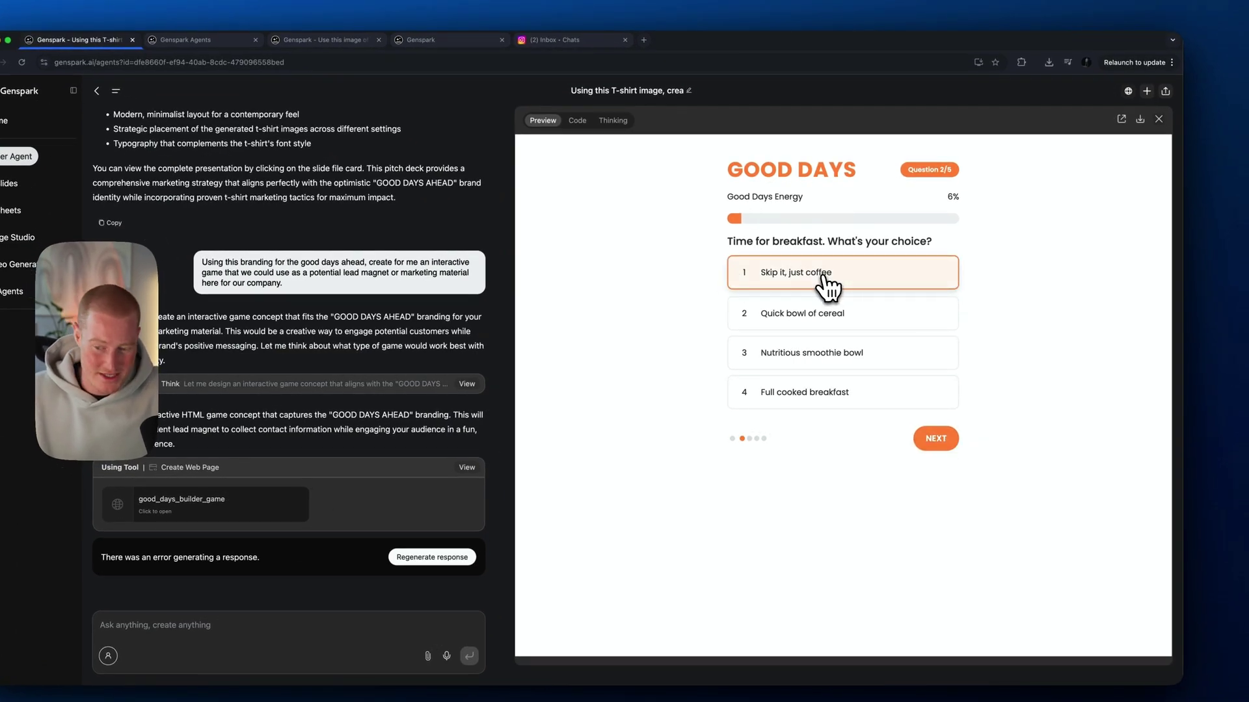
pyautogui.click(935, 440)
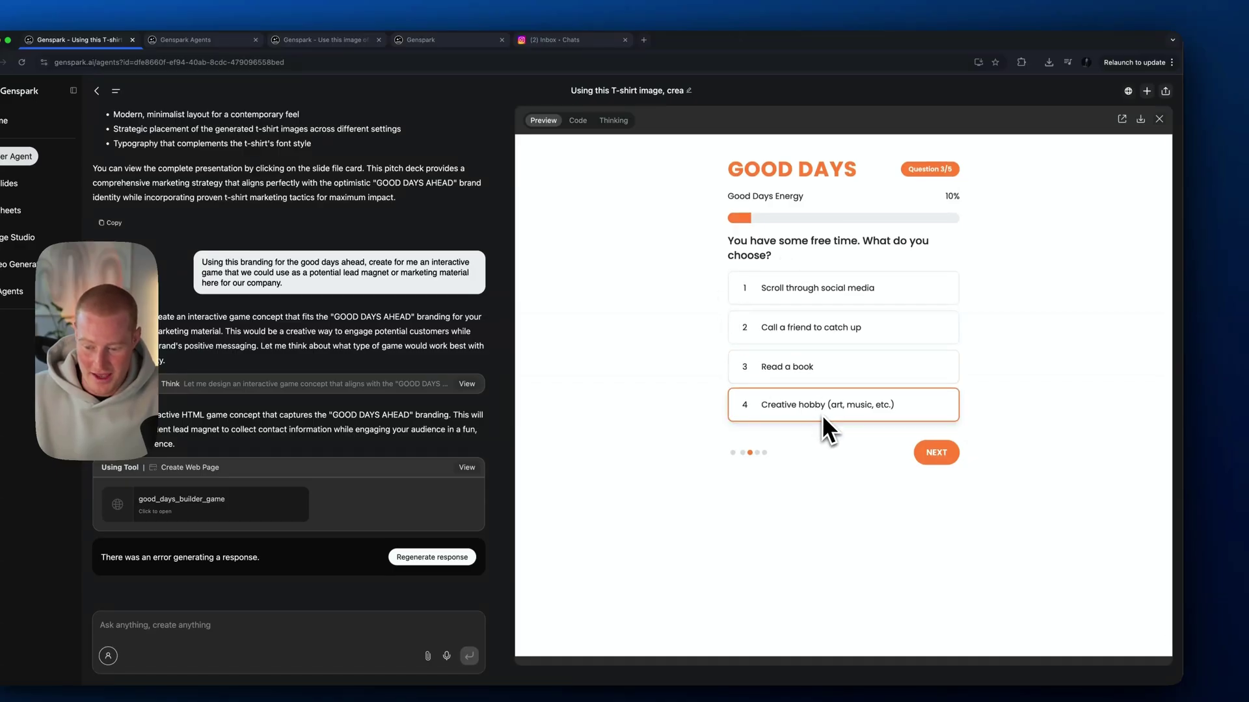
pyautogui.press('3')
pyautogui.click(933, 454)
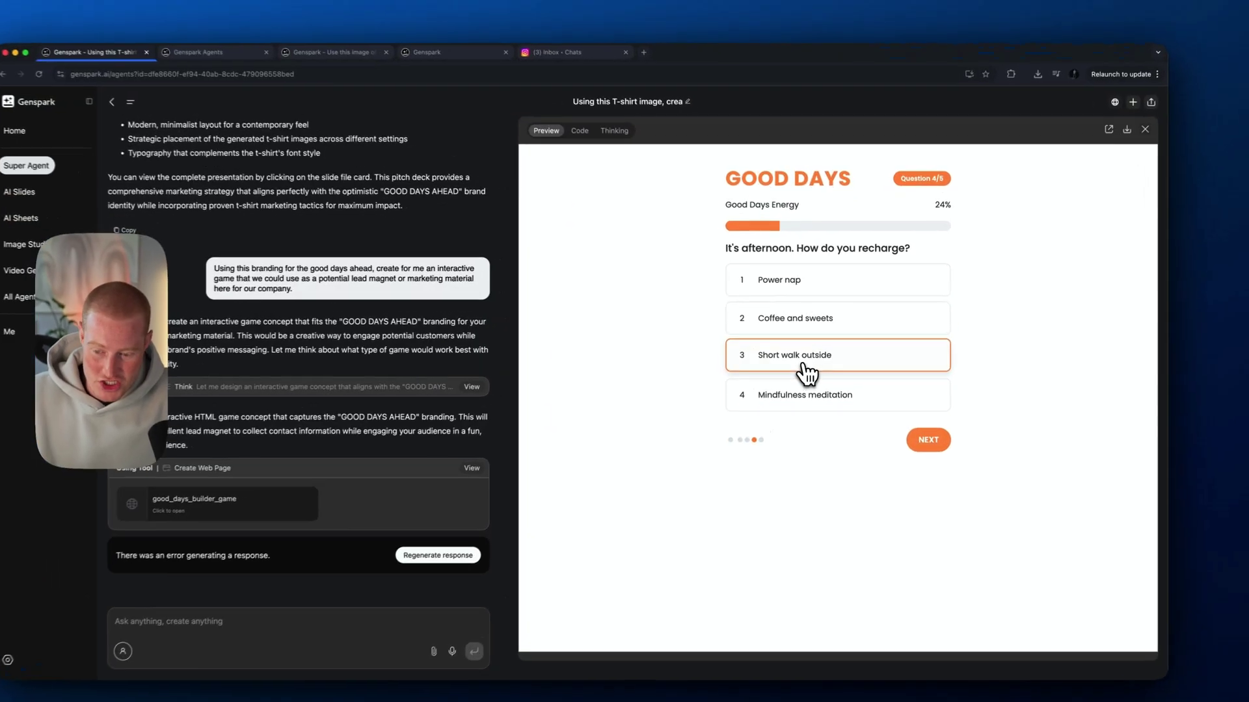
# Answer Mindfulness meditation and Quality time with loved ones to reach the score-32 results
pyautogui.click(793, 348)
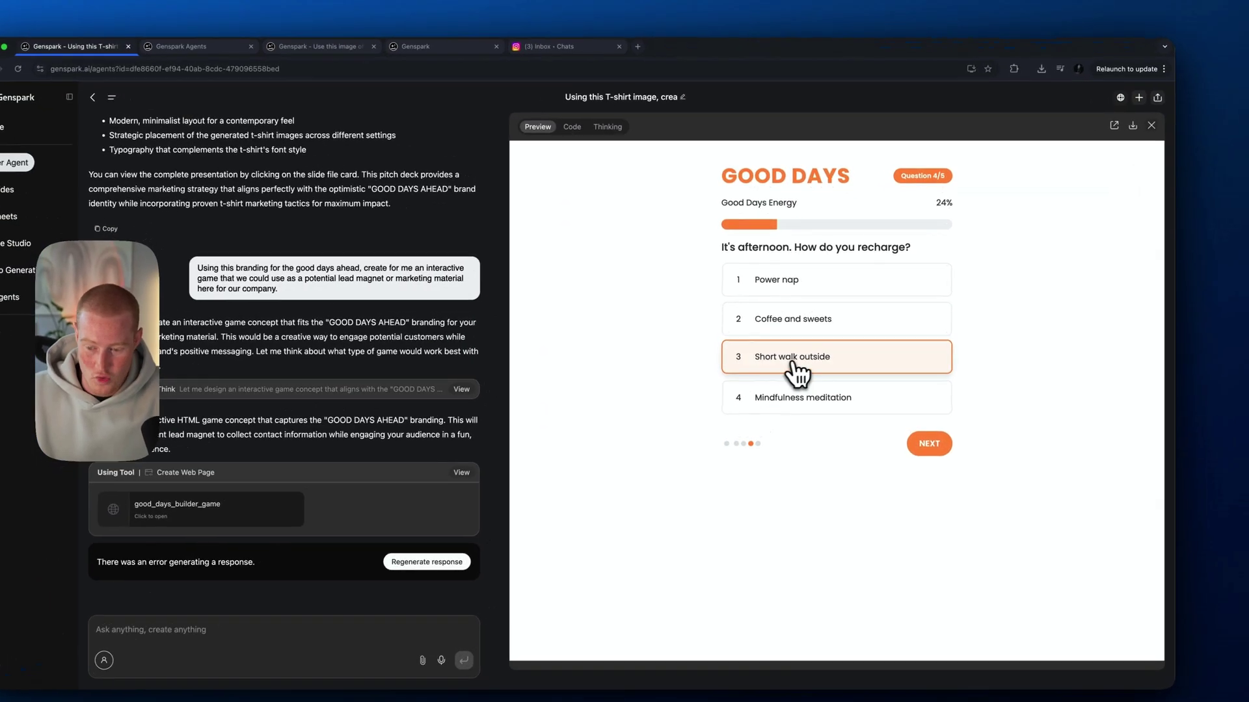
pyautogui.click(864, 411)
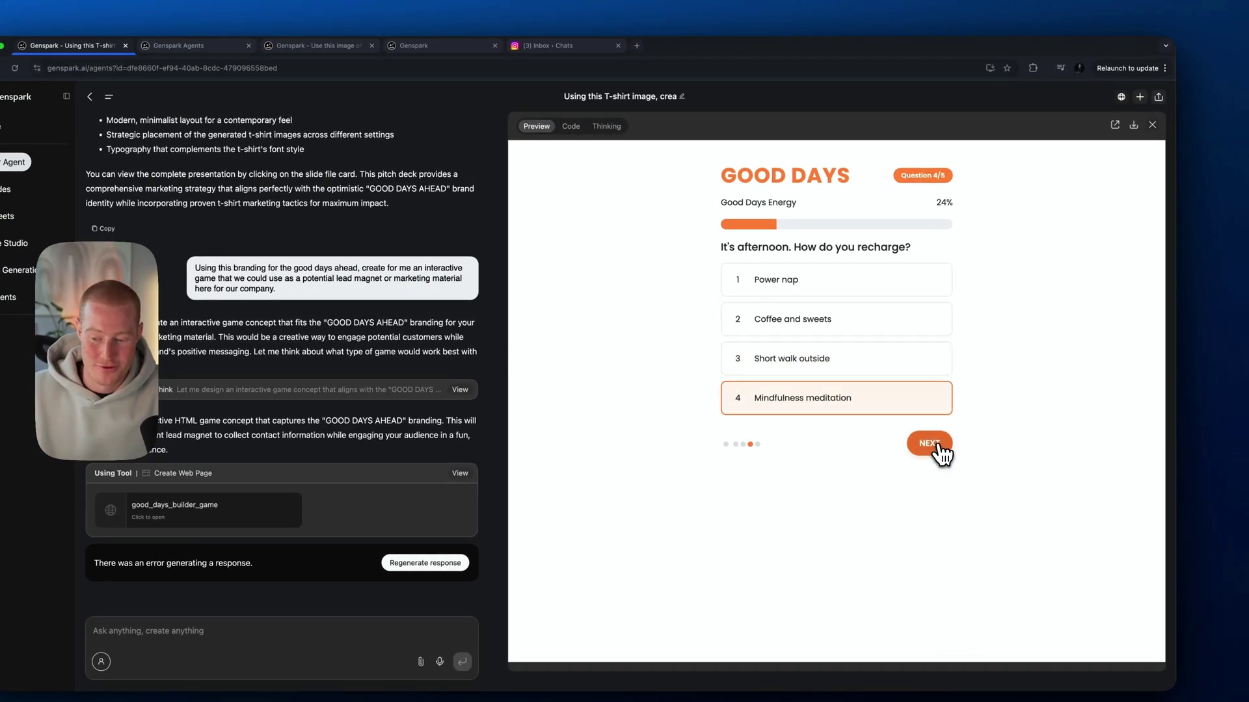
pyautogui.click(931, 445)
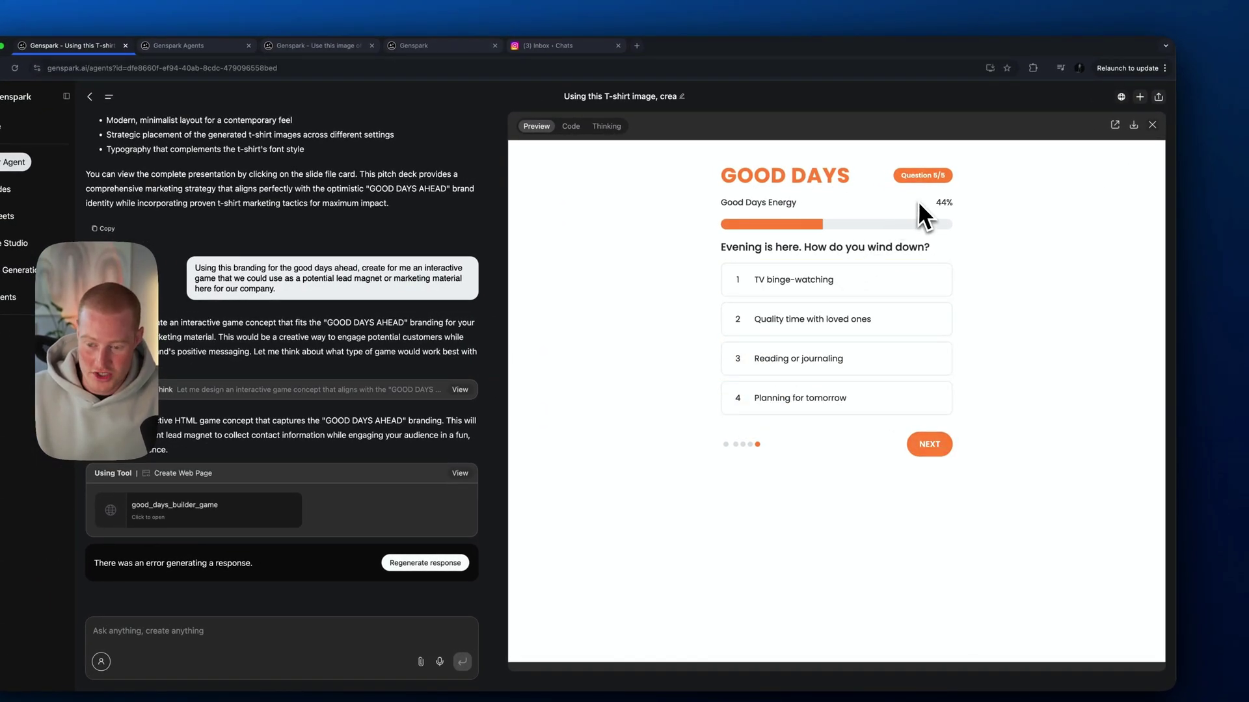
pyautogui.click(833, 326)
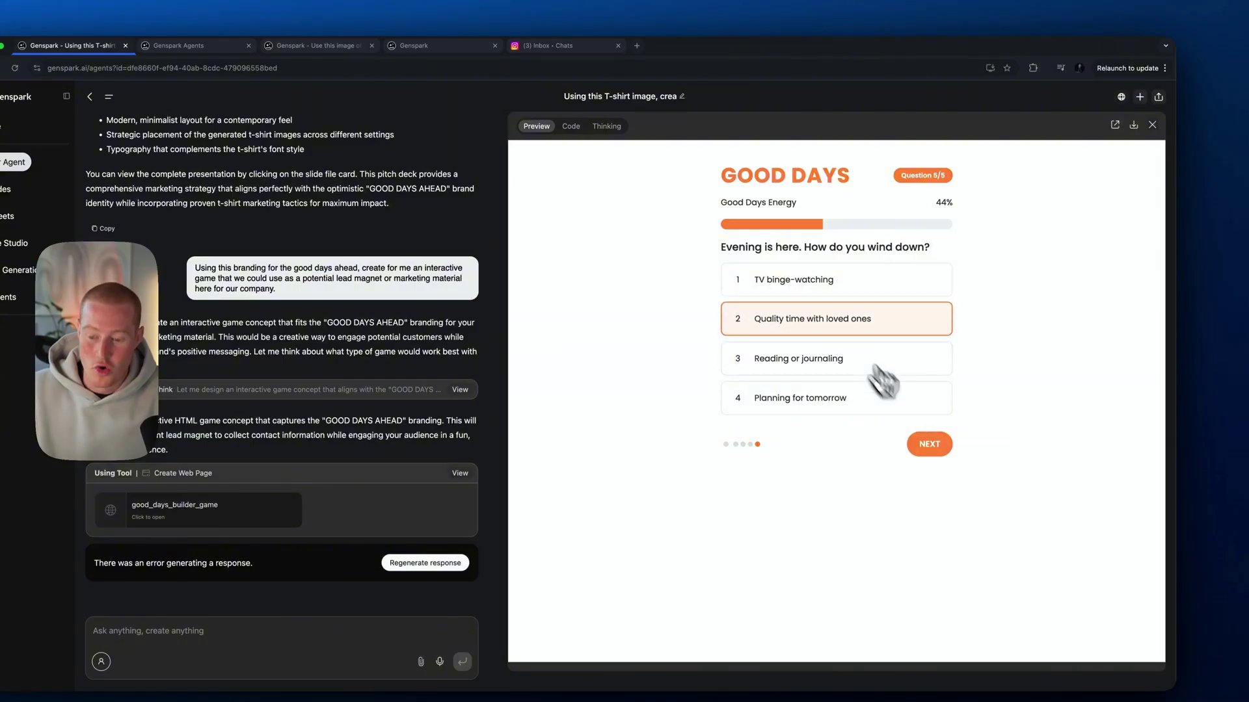
pyautogui.click(929, 444)
# Read the results screen's score and Balanced Realist title
pyautogui.moveTo(759, 280); pyautogui.dragTo(907, 280)
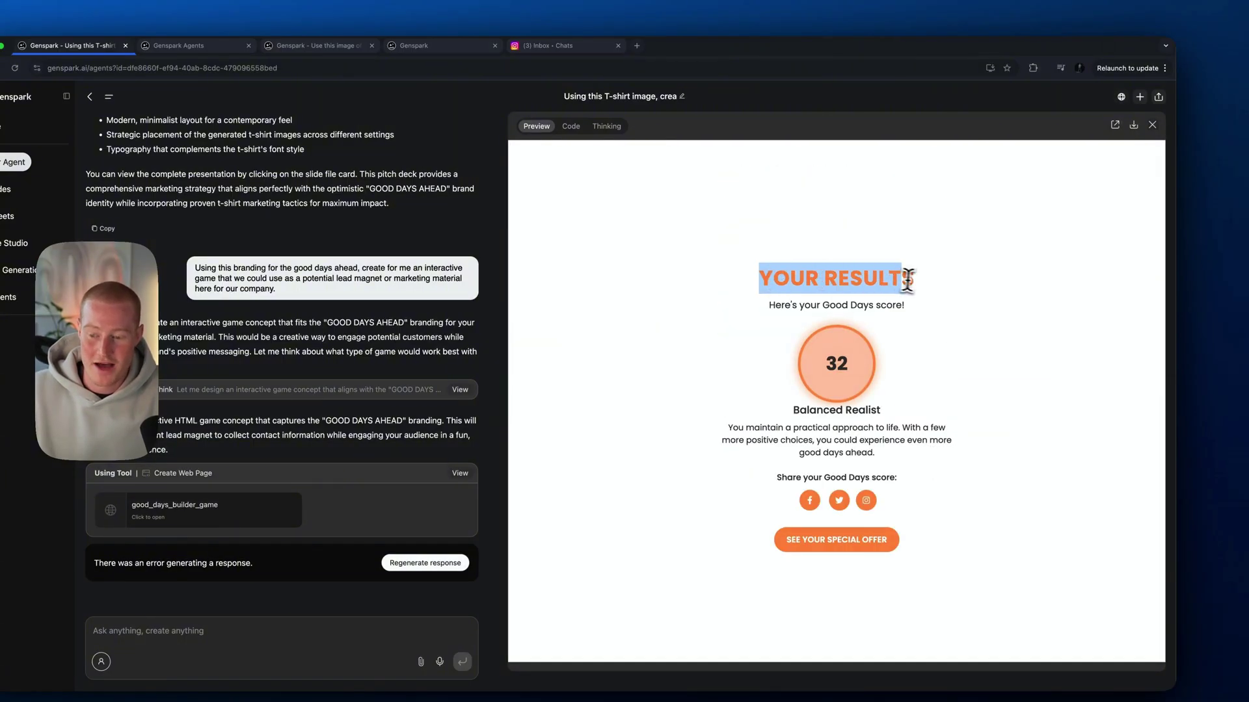
pyautogui.click(930, 319)
pyautogui.scroll(-1, 911, 335)
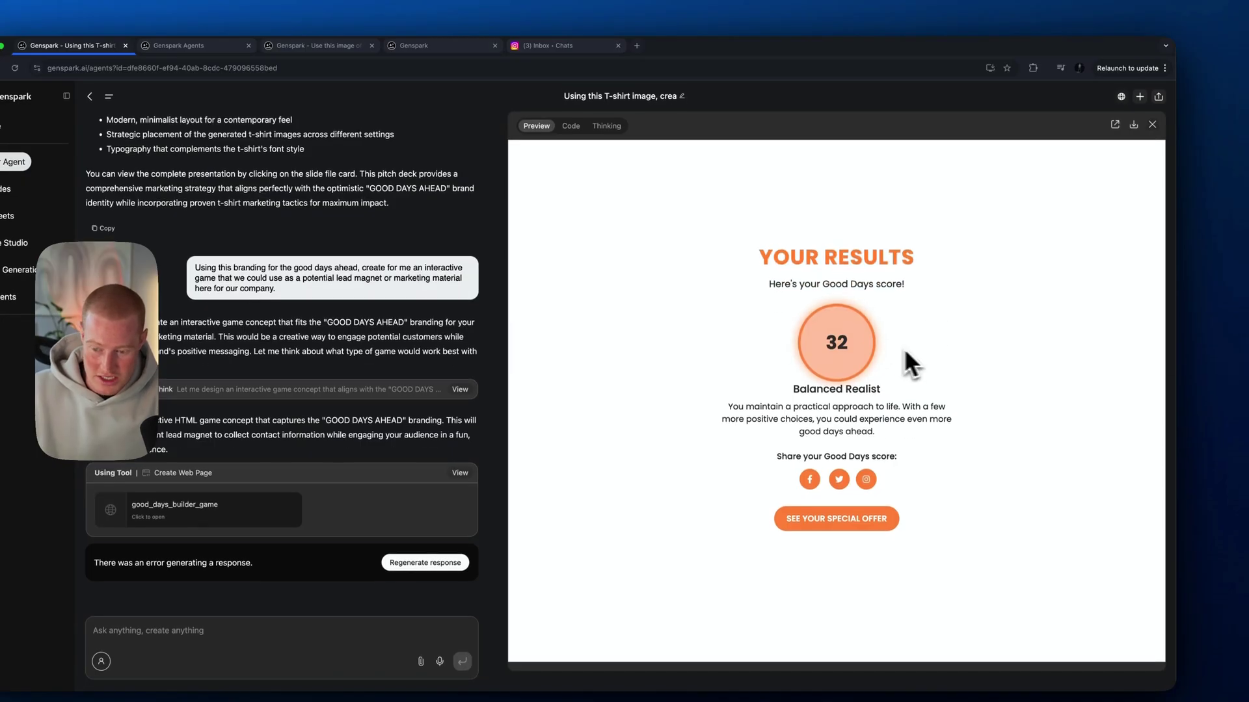
pyautogui.click(867, 391)
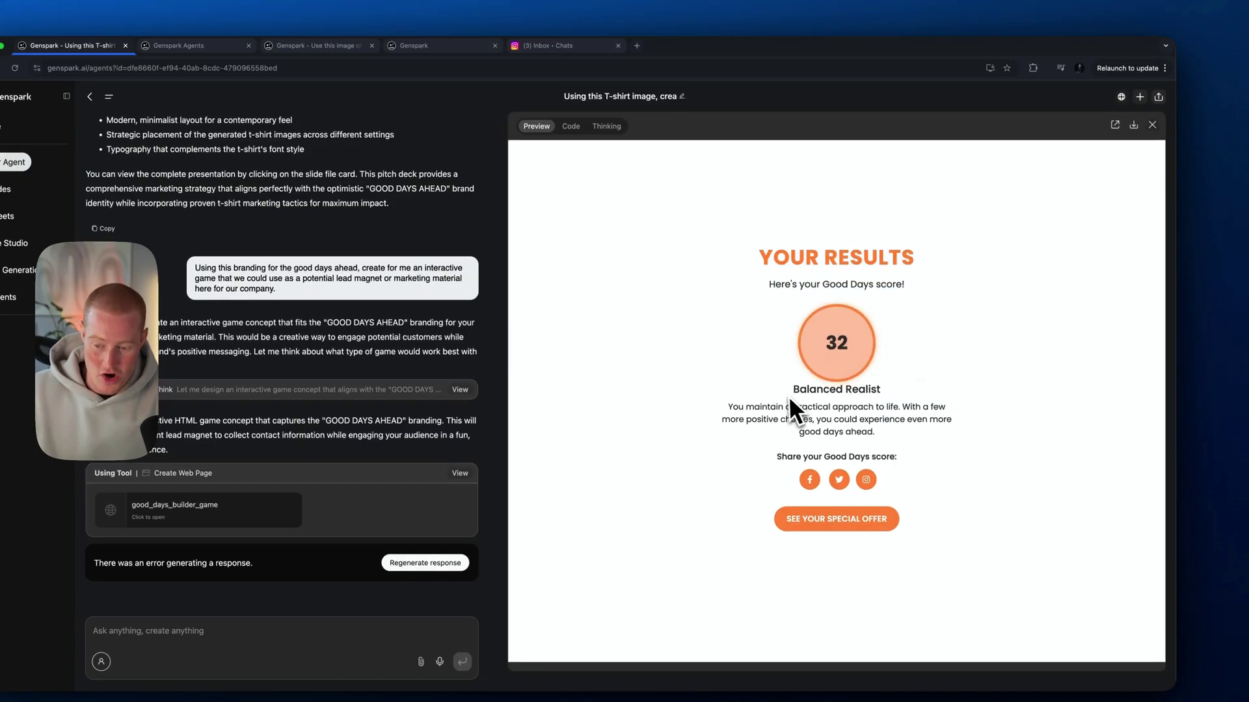
pyautogui.moveTo(881, 390); pyautogui.dragTo(844, 392)
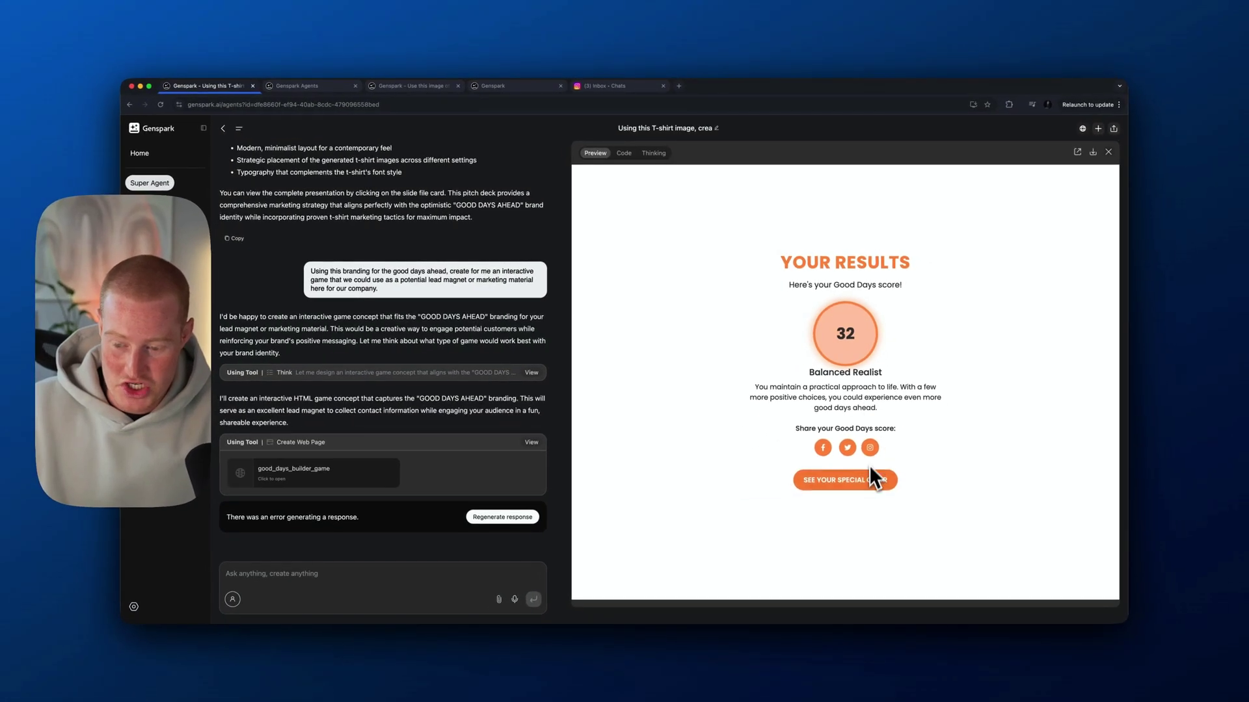
# Try the Instagram share, dismiss its alert, and open the GOODDAY20 t-shirt offer
pyautogui.click(868, 448)
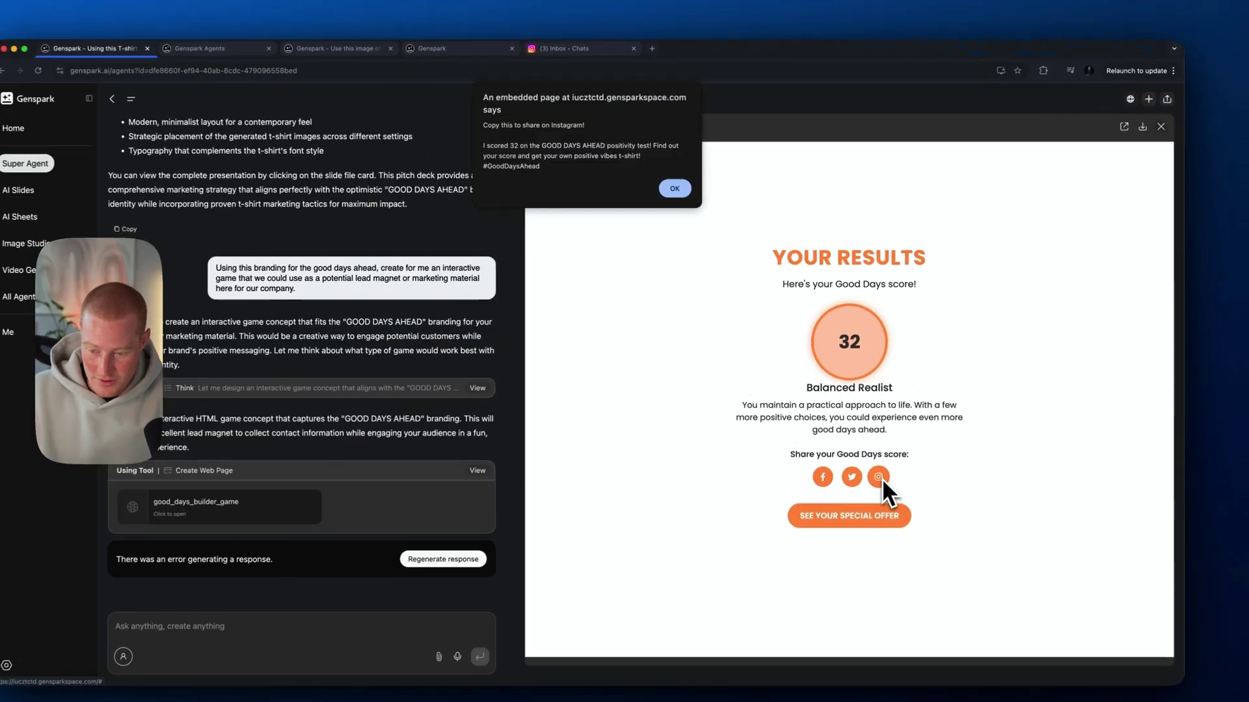
pyautogui.click(699, 197)
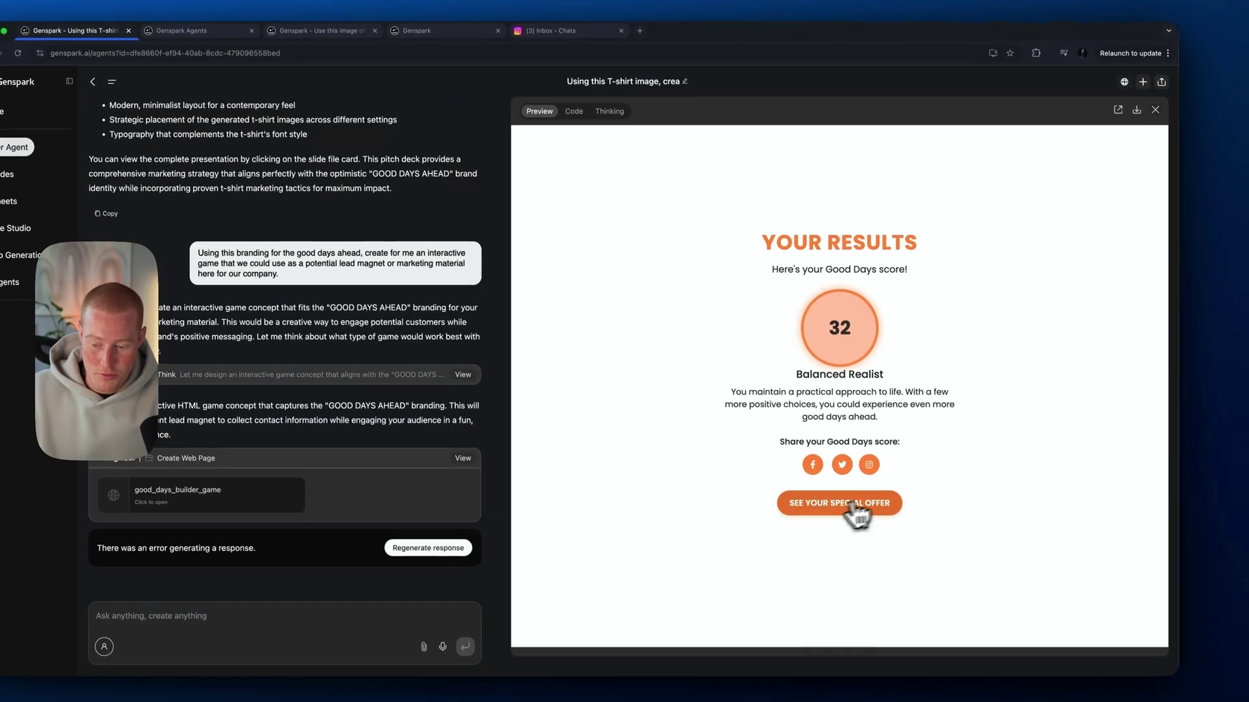
pyautogui.click(852, 525)
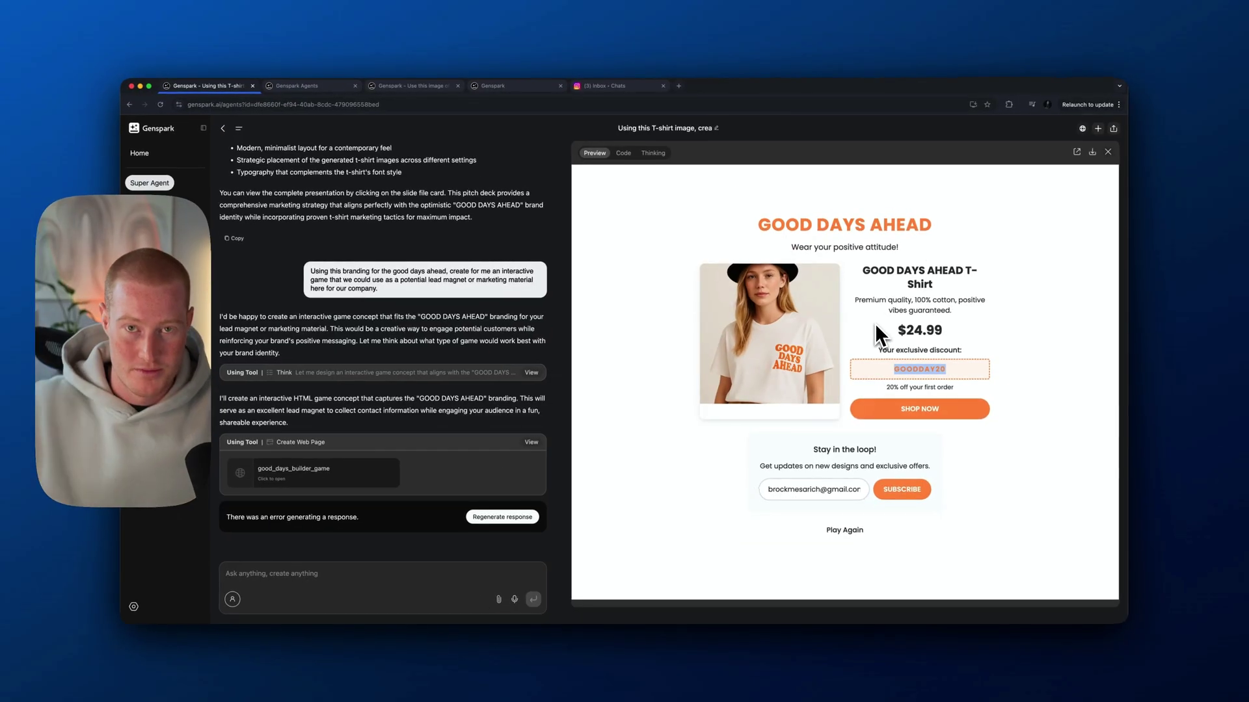
pyautogui.moveTo(454, 299); pyautogui.dragTo(305, 275)
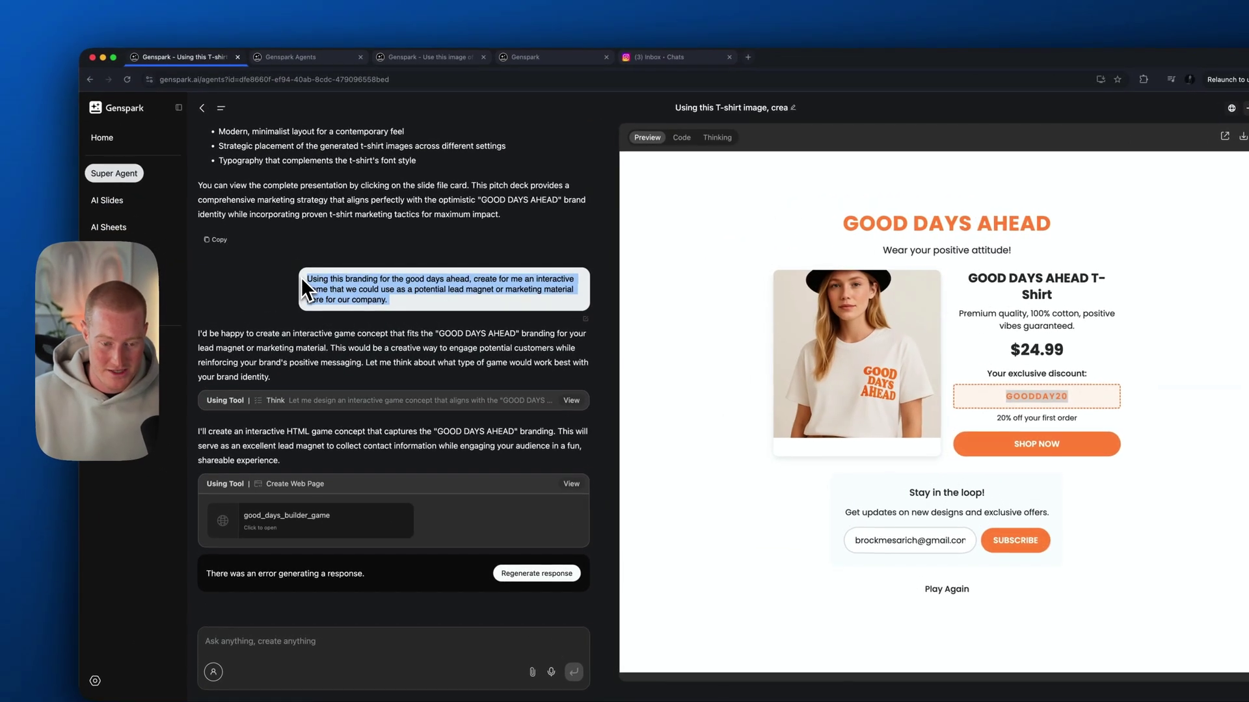
pyautogui.scroll(15, 387, 286)
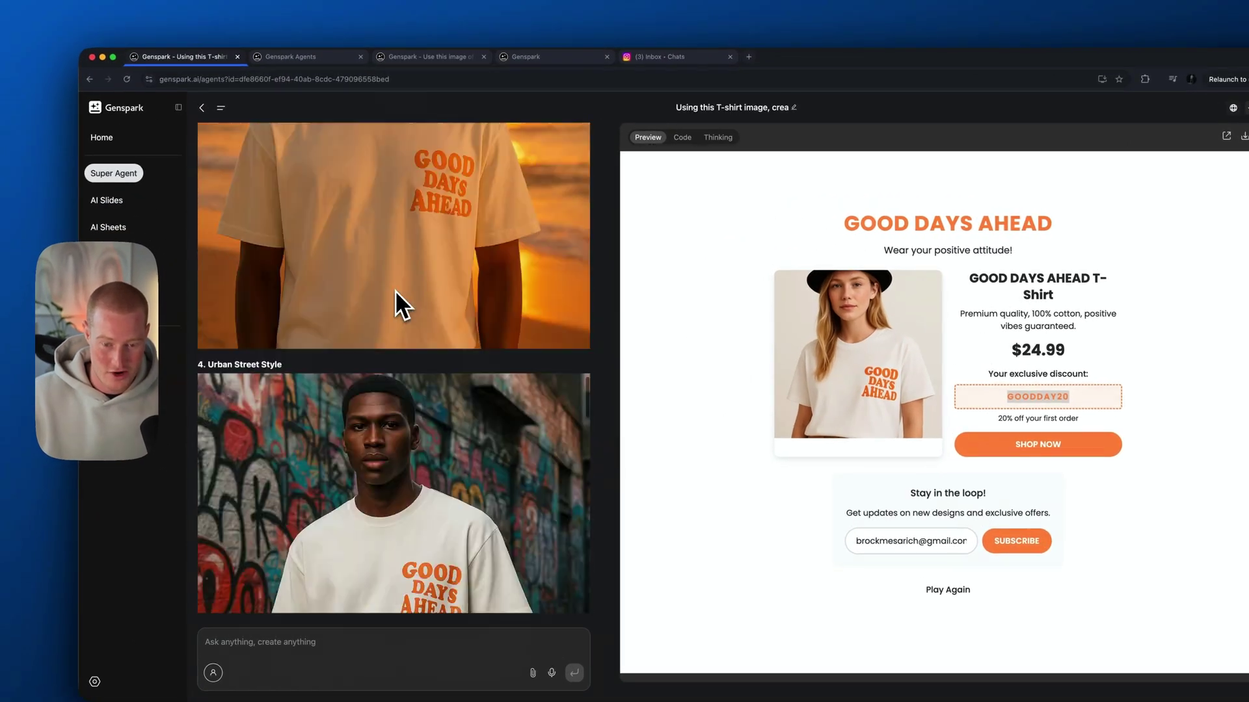
pyautogui.scroll(10, 395, 291)
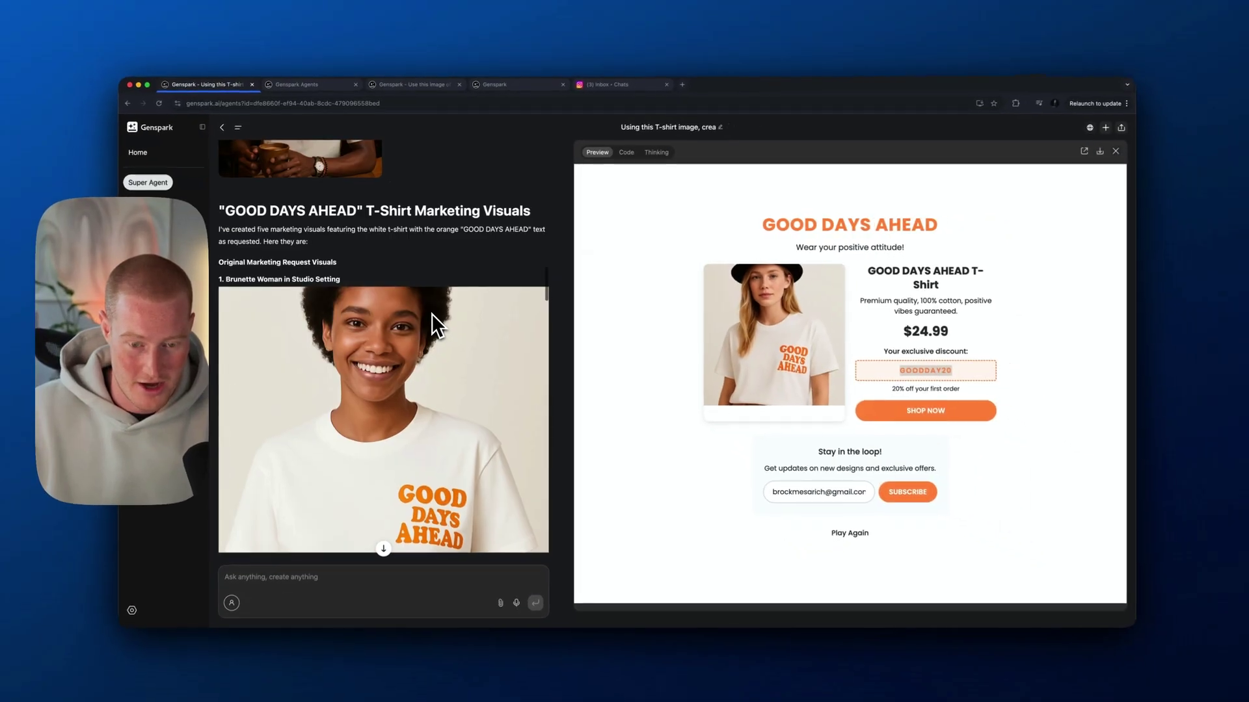
pyautogui.scroll(-20, 431, 313)
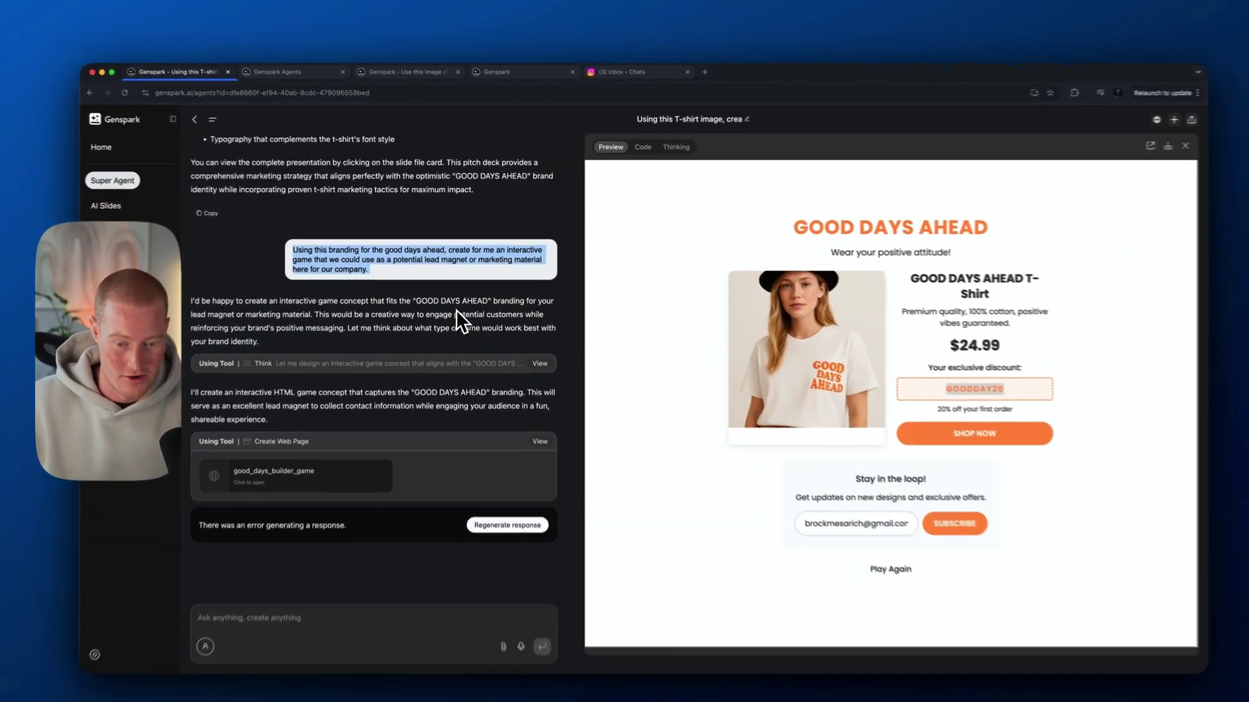
pyautogui.click(431, 313)
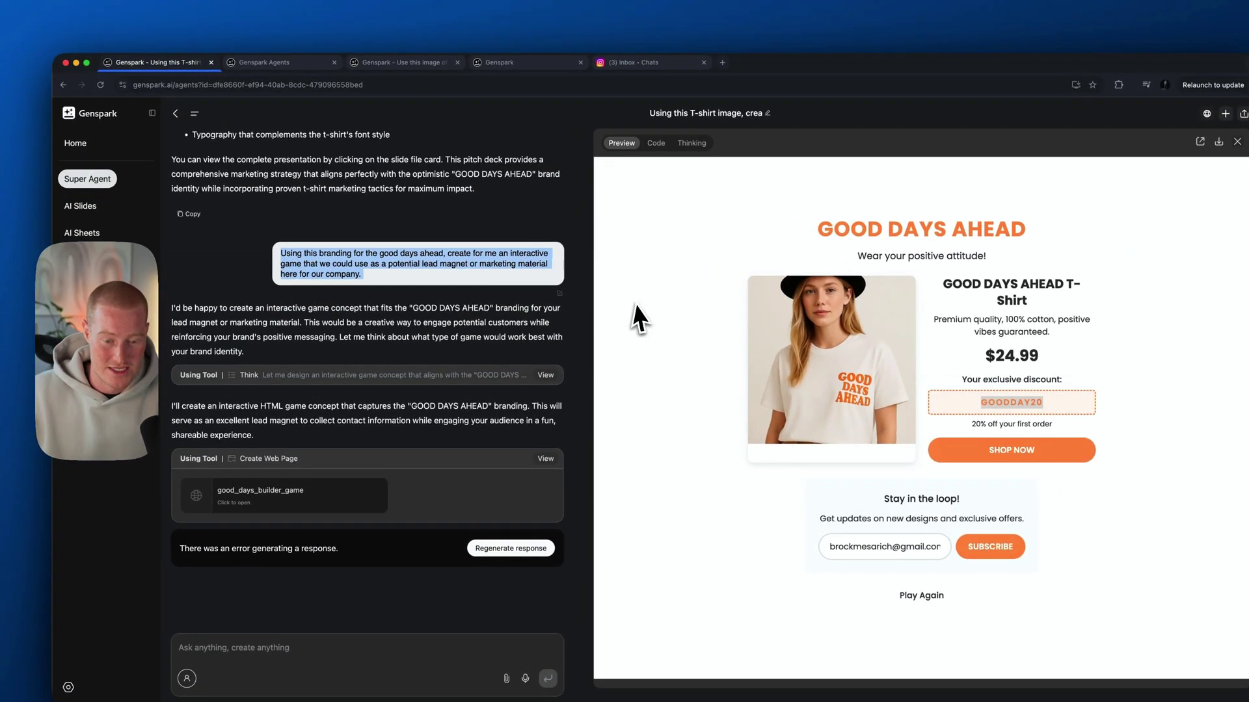
pyautogui.click(635, 305)
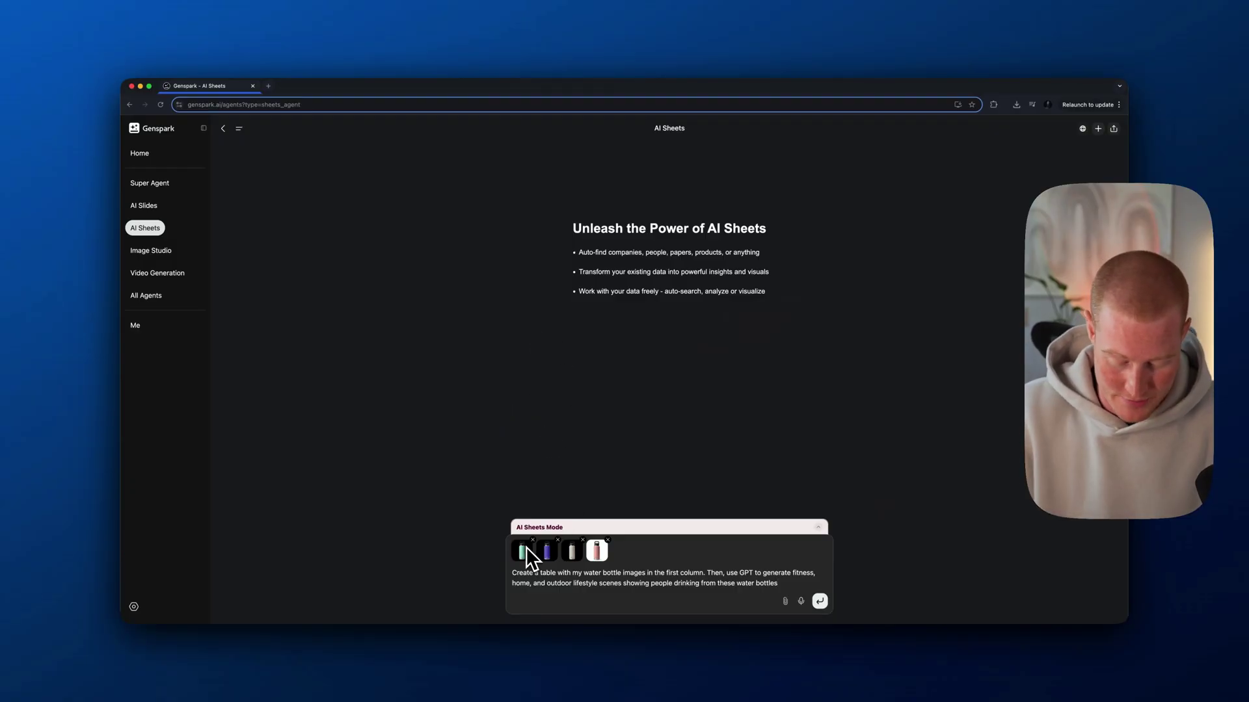
# Zoom to 250% to read the water bottle lifestyle-scene prompt, then restore 100%
pyautogui.press('super+plus')
pyautogui.press('super+plus')
pyautogui.press('super+plus')
pyautogui.press('super+plus')
pyautogui.press('super+plus')
pyautogui.press('super+plus')
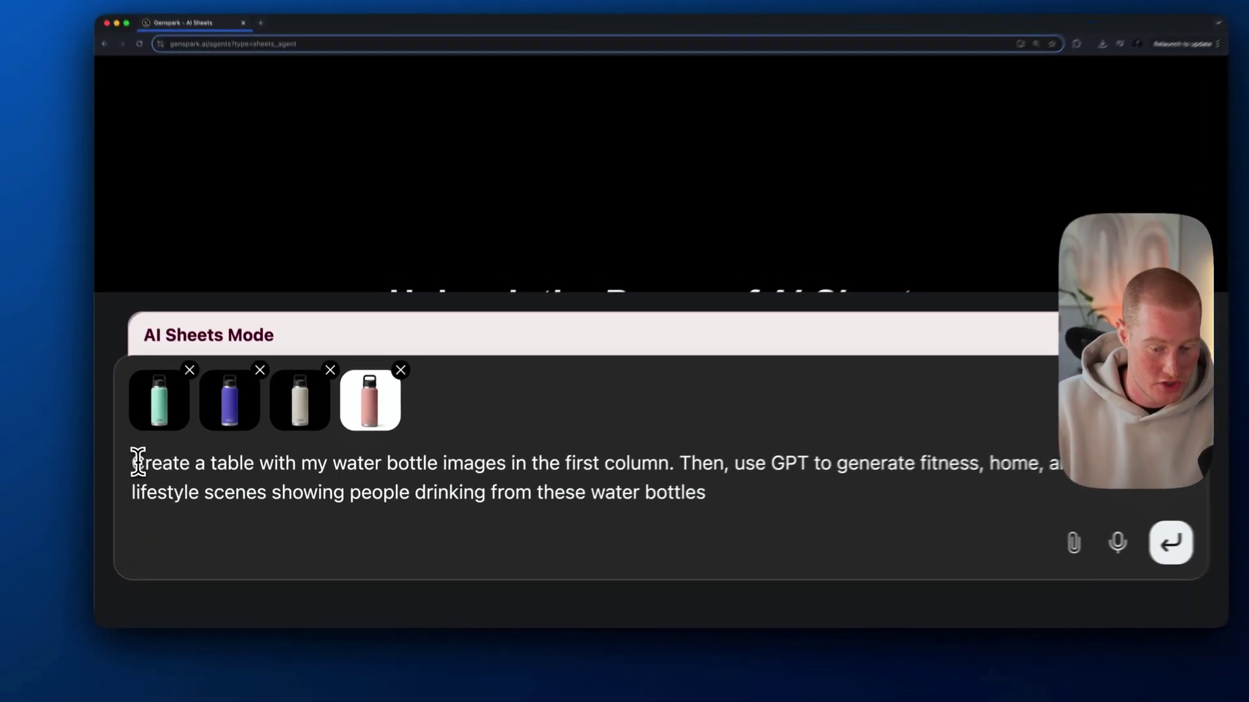
pyautogui.moveTo(155, 478); pyautogui.dragTo(770, 478)
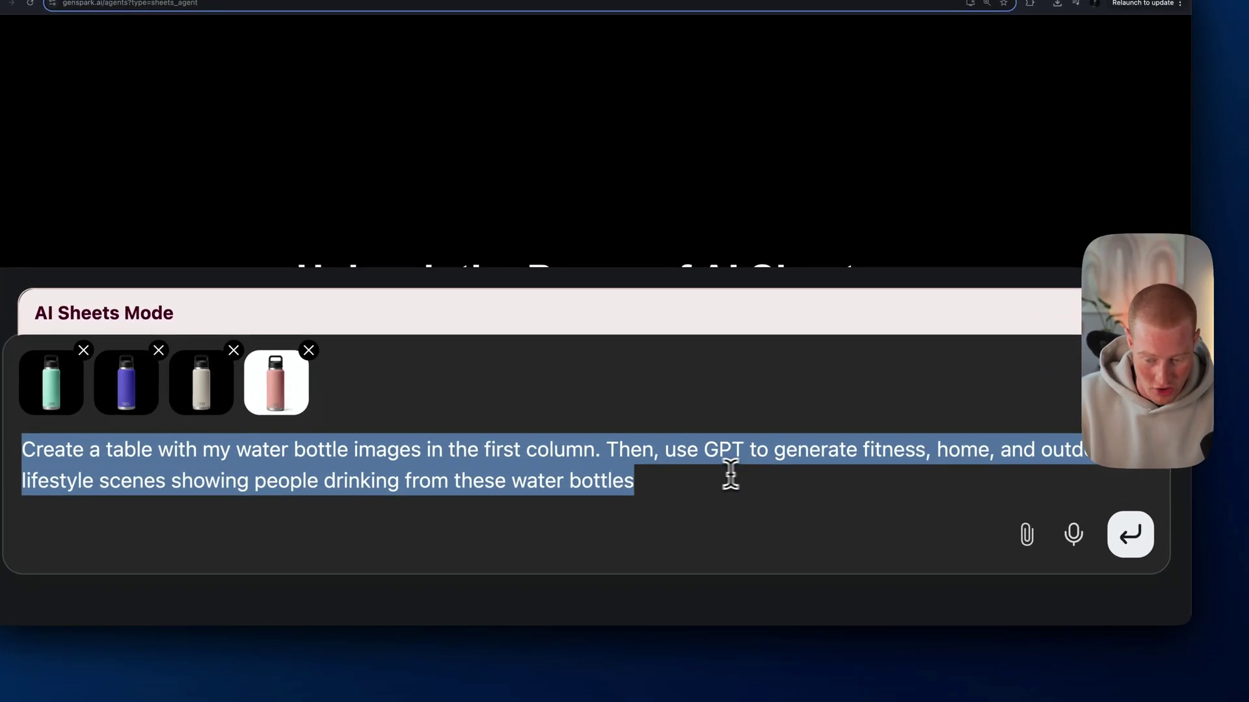
pyautogui.click(706, 468)
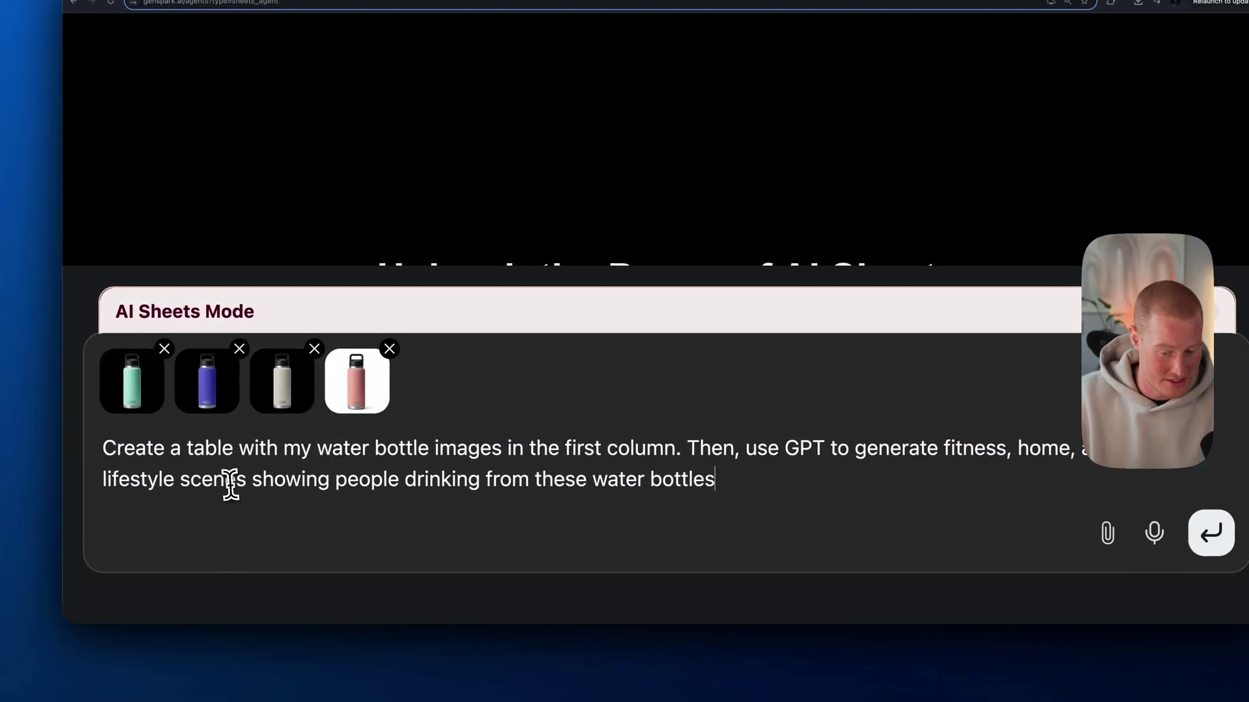
pyautogui.moveTo(718, 480); pyautogui.dragTo(108, 462)
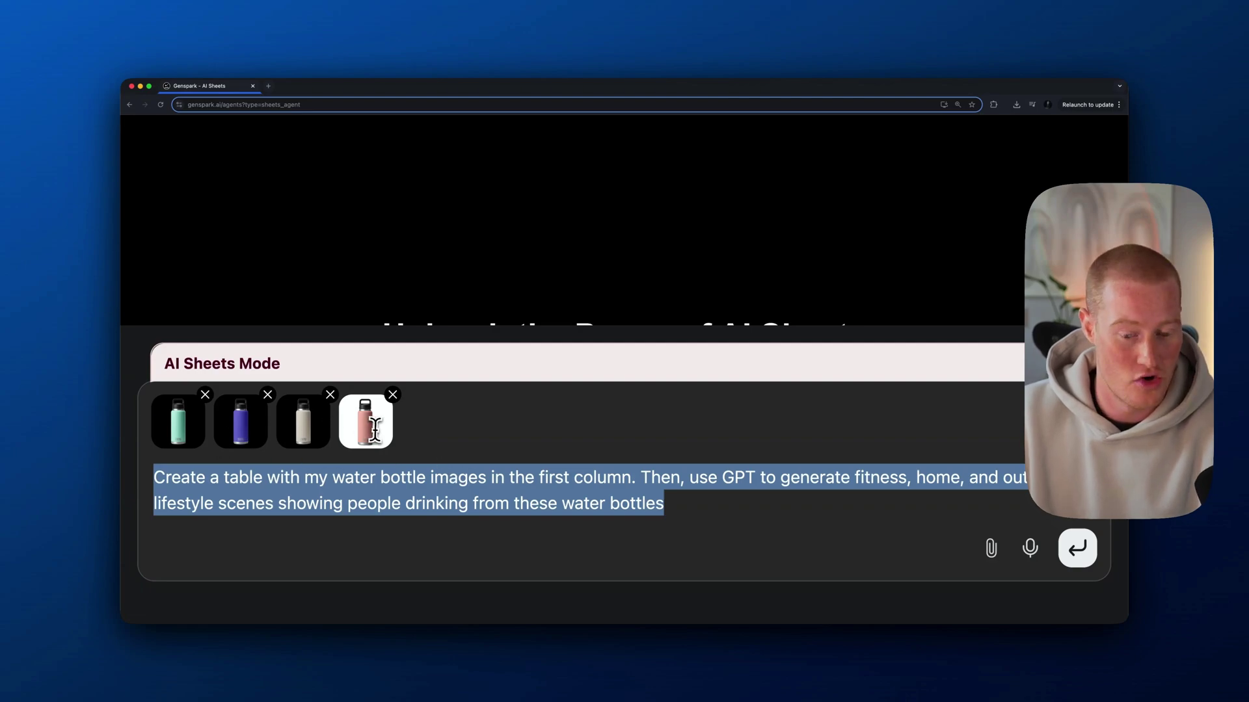
pyautogui.press('super+minus')
pyautogui.press('super+minus')
pyautogui.press('super+minus')
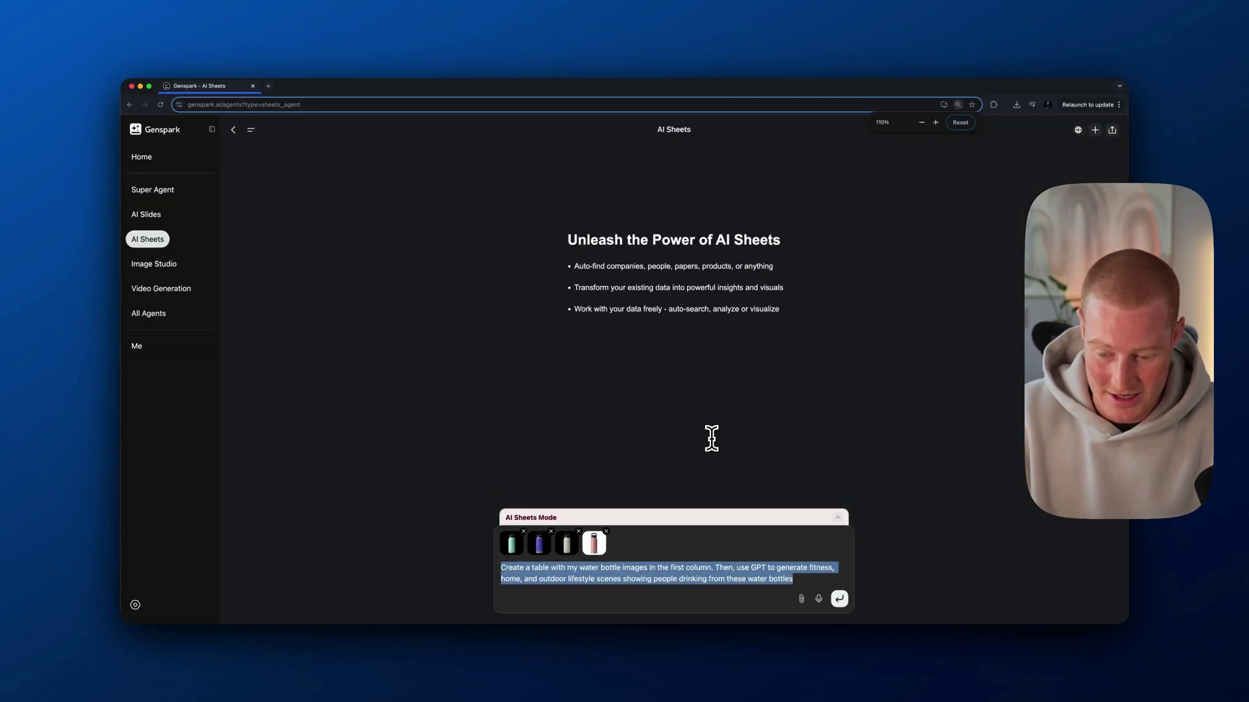
pyautogui.press('super+minus')
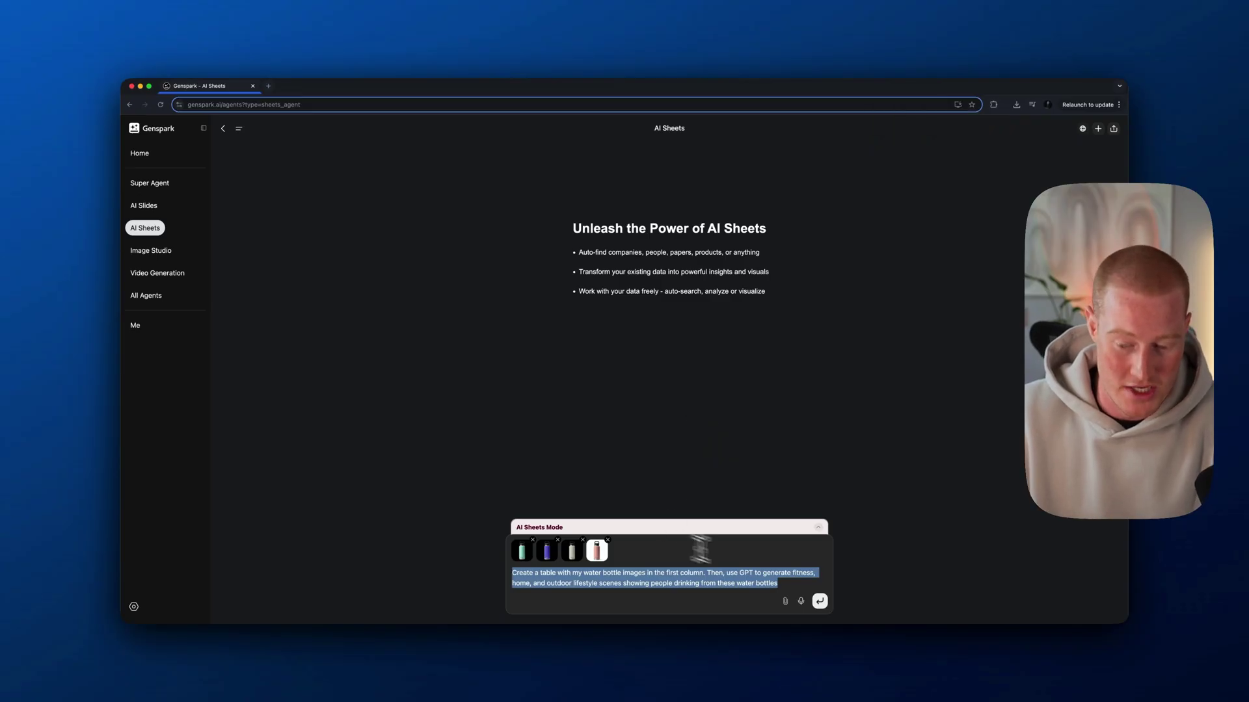
# Submit the water bottle table request and follow the agent's progress in the chat
pyautogui.click(819, 601)
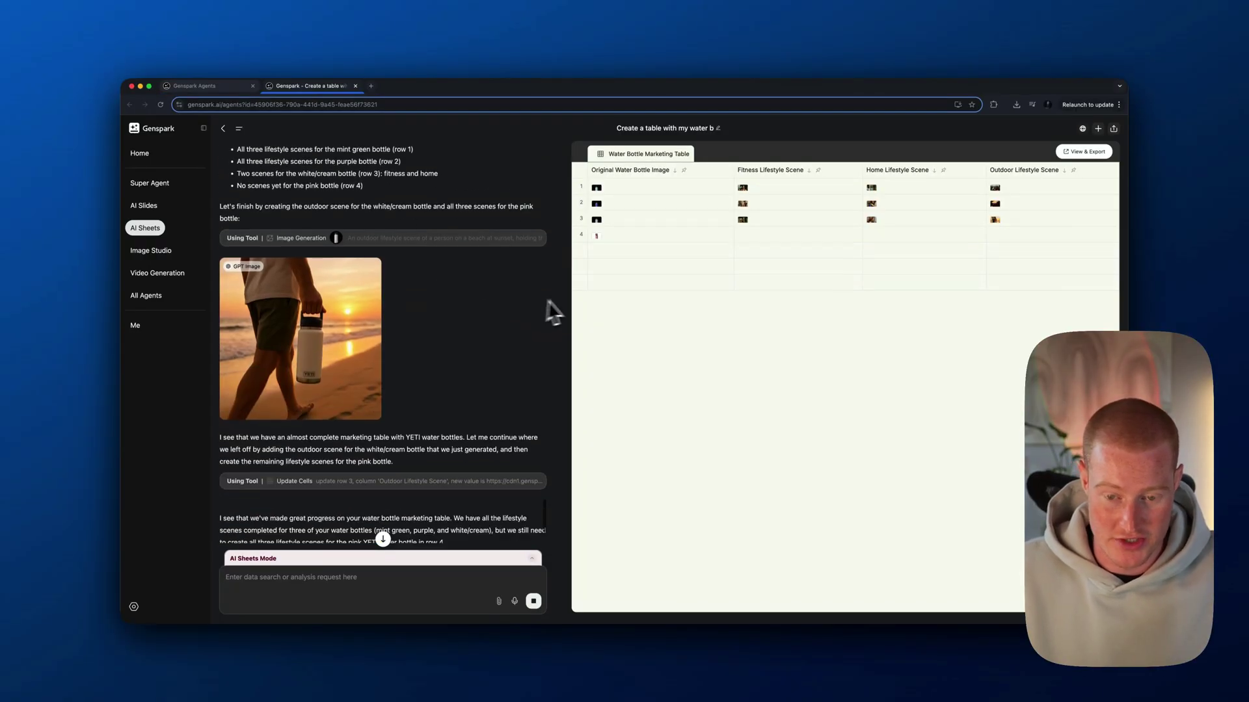
pyautogui.scroll(-2, 501, 312)
pyautogui.scroll(5, 507, 299)
pyautogui.scroll(2, 377, 294)
pyautogui.scroll(-7, 372, 287)
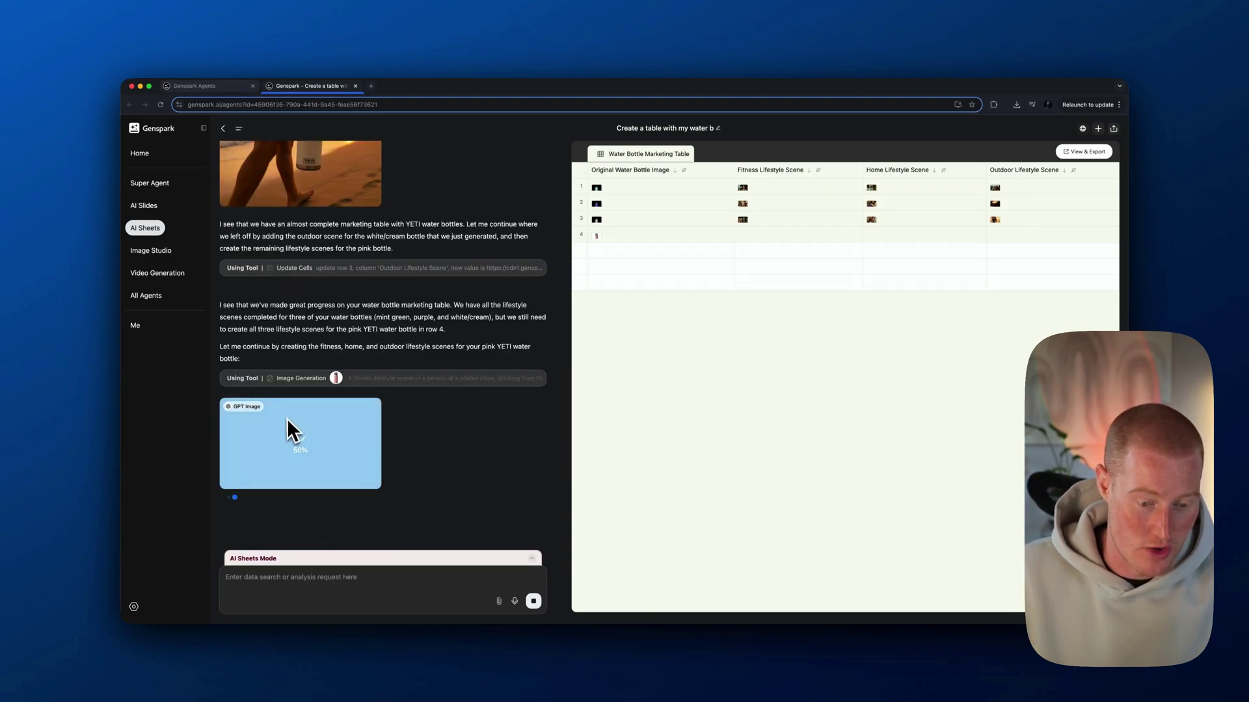
pyautogui.scroll(1, 287, 420)
pyautogui.scroll(1, 317, 399)
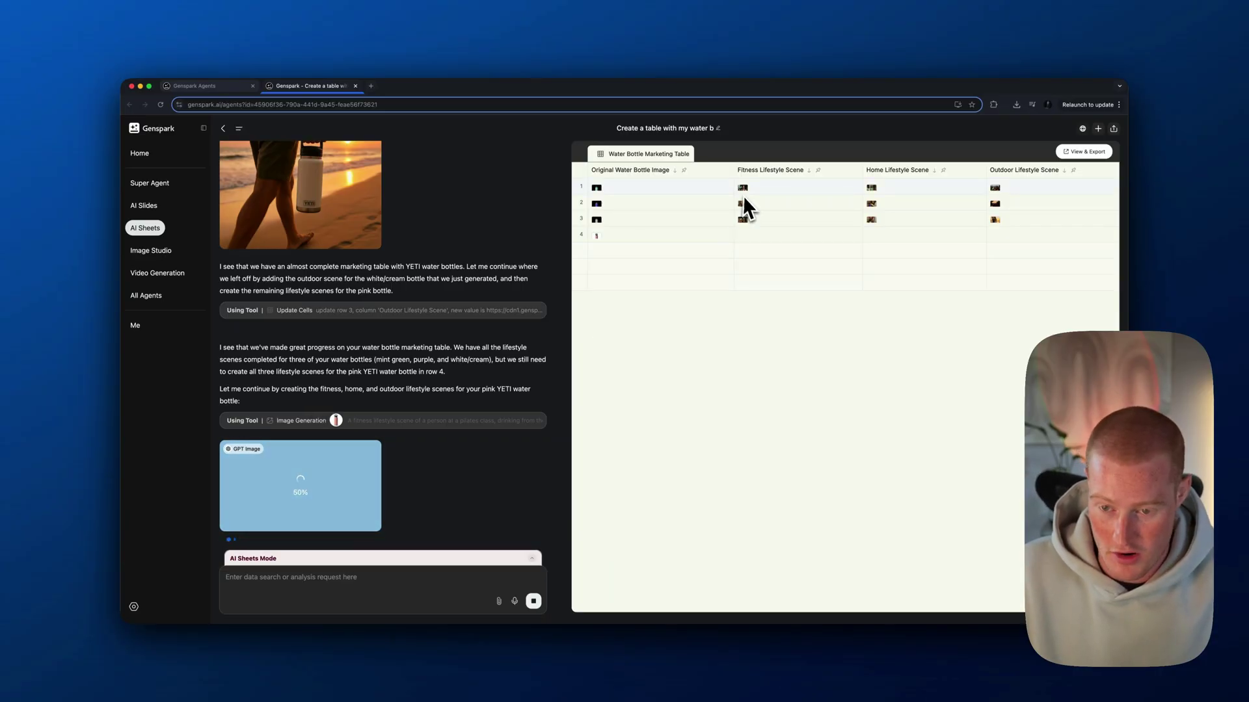
# Watch the pink bottle's fitness lifestyle scene finish generating
pyautogui.moveTo(747, 189)
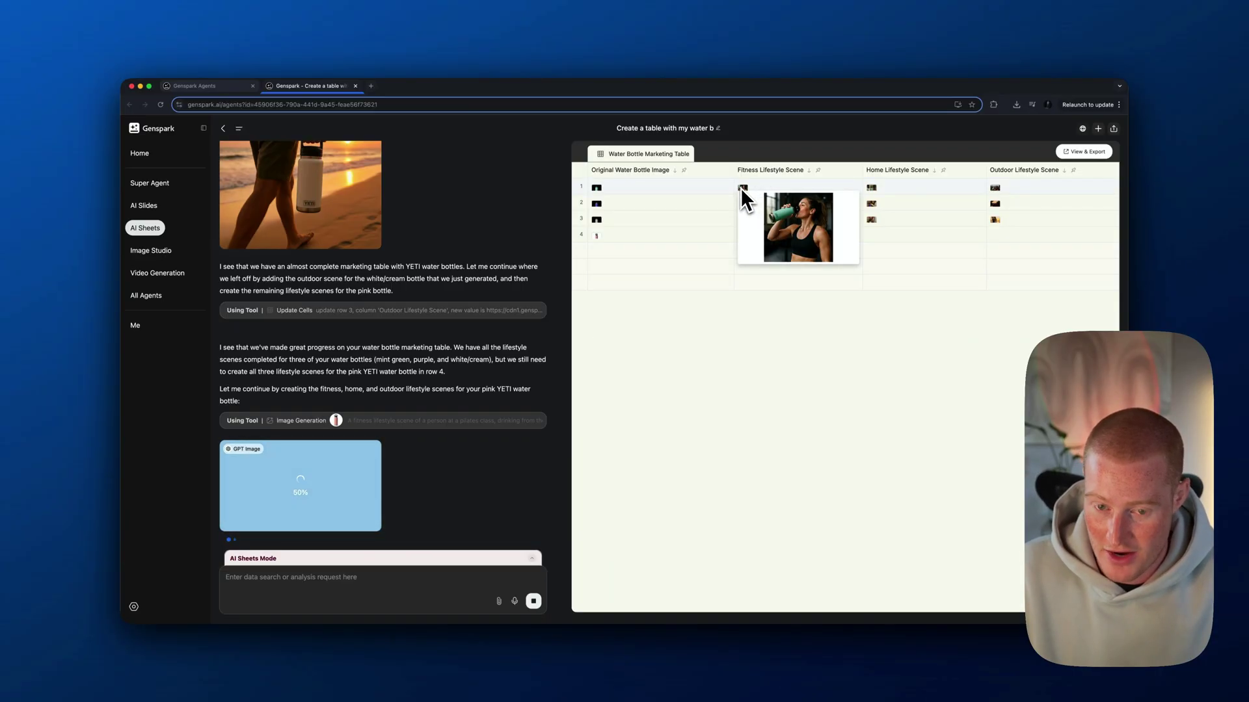
pyautogui.moveTo(994, 194)
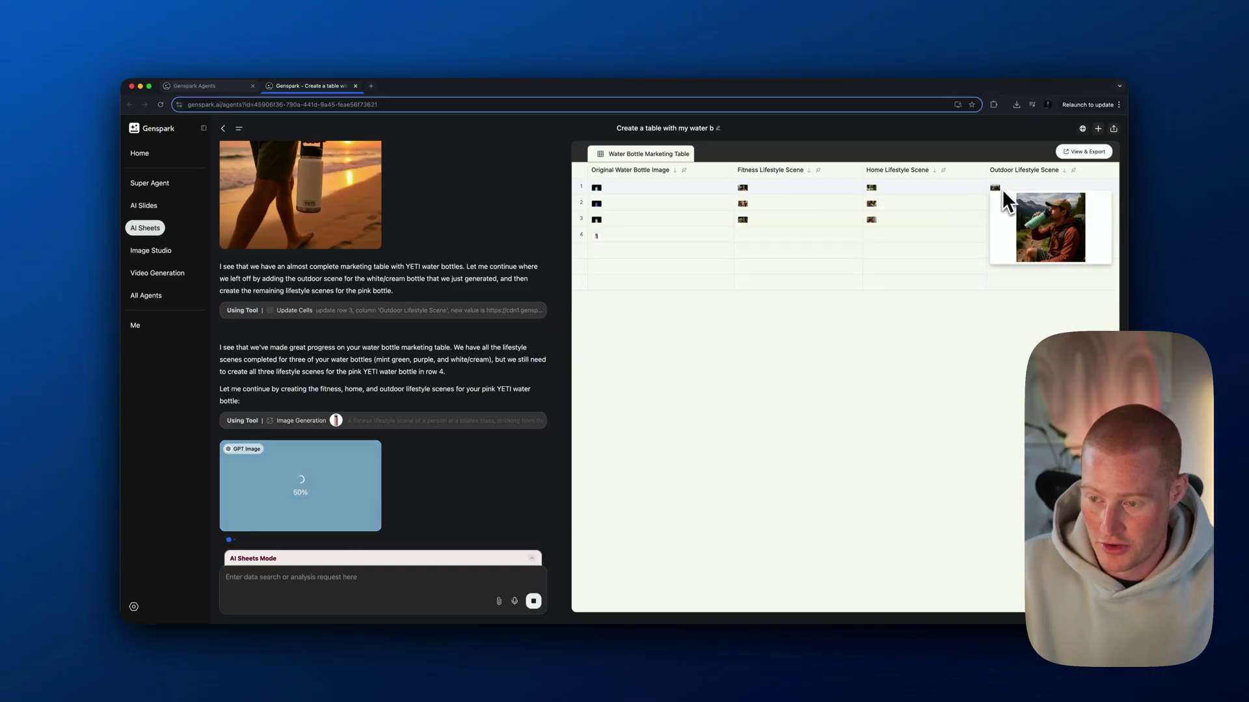
pyautogui.moveTo(600, 193)
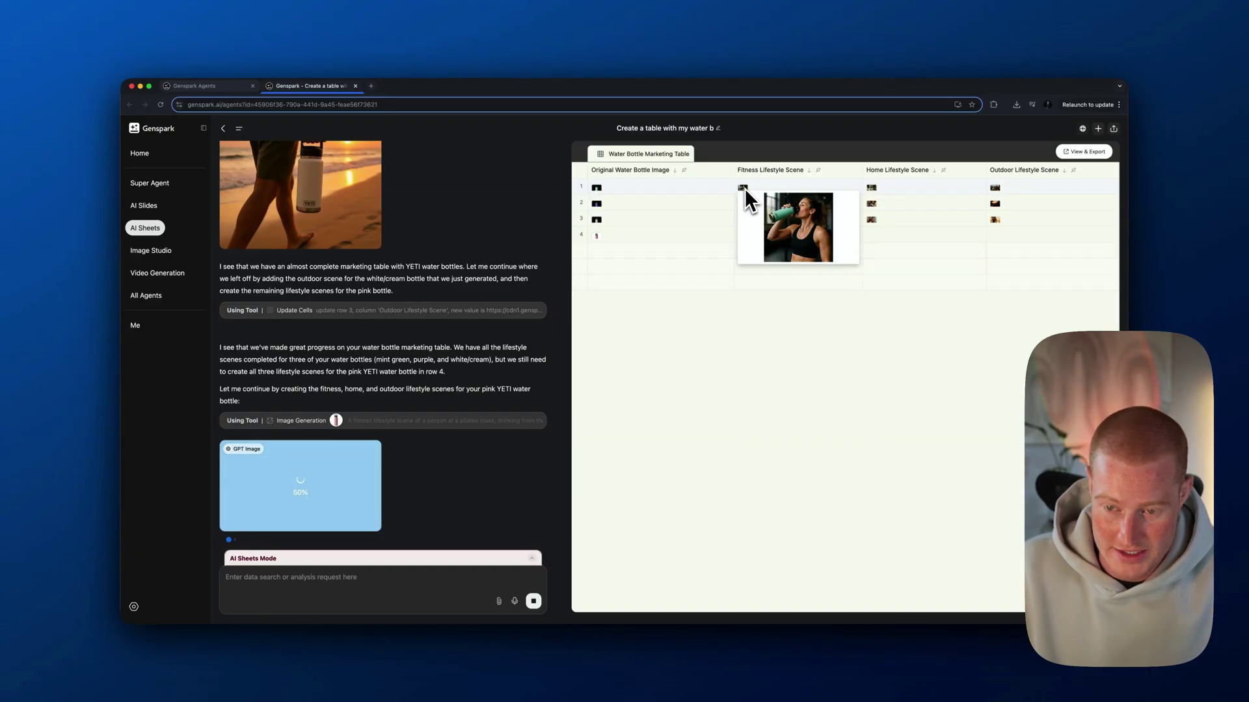
pyautogui.moveTo(870, 189)
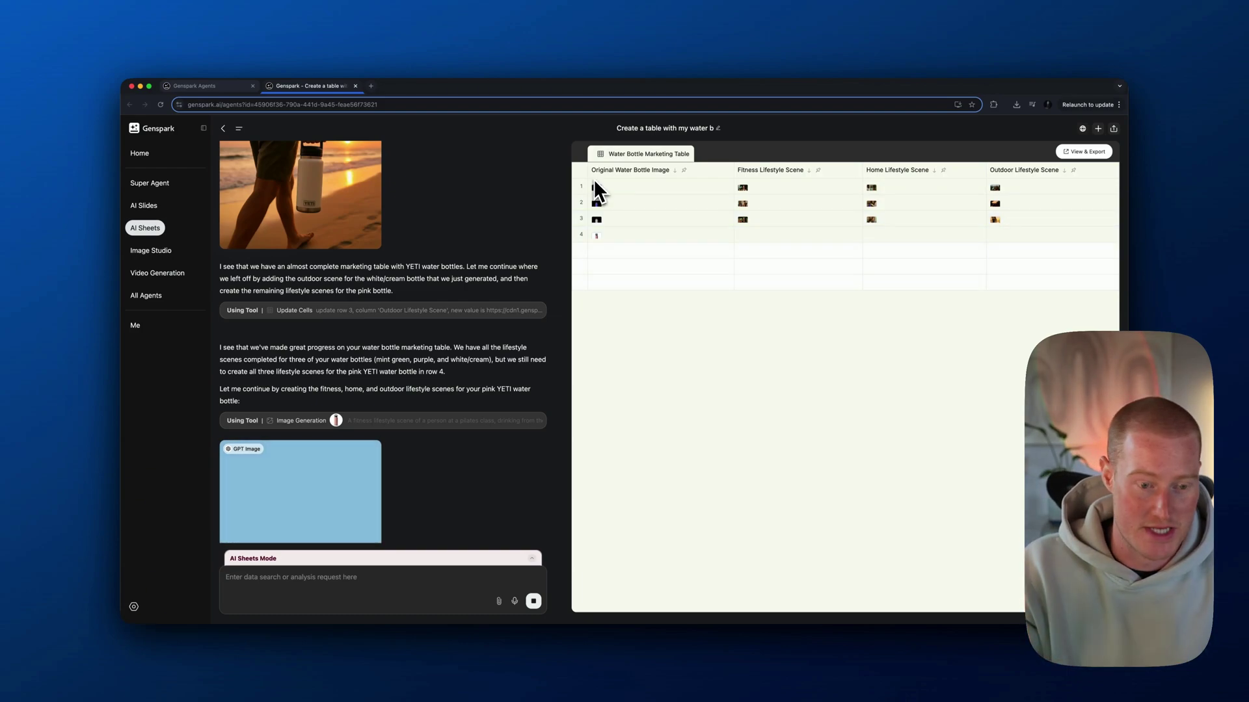
pyautogui.scroll(-3, 509, 206)
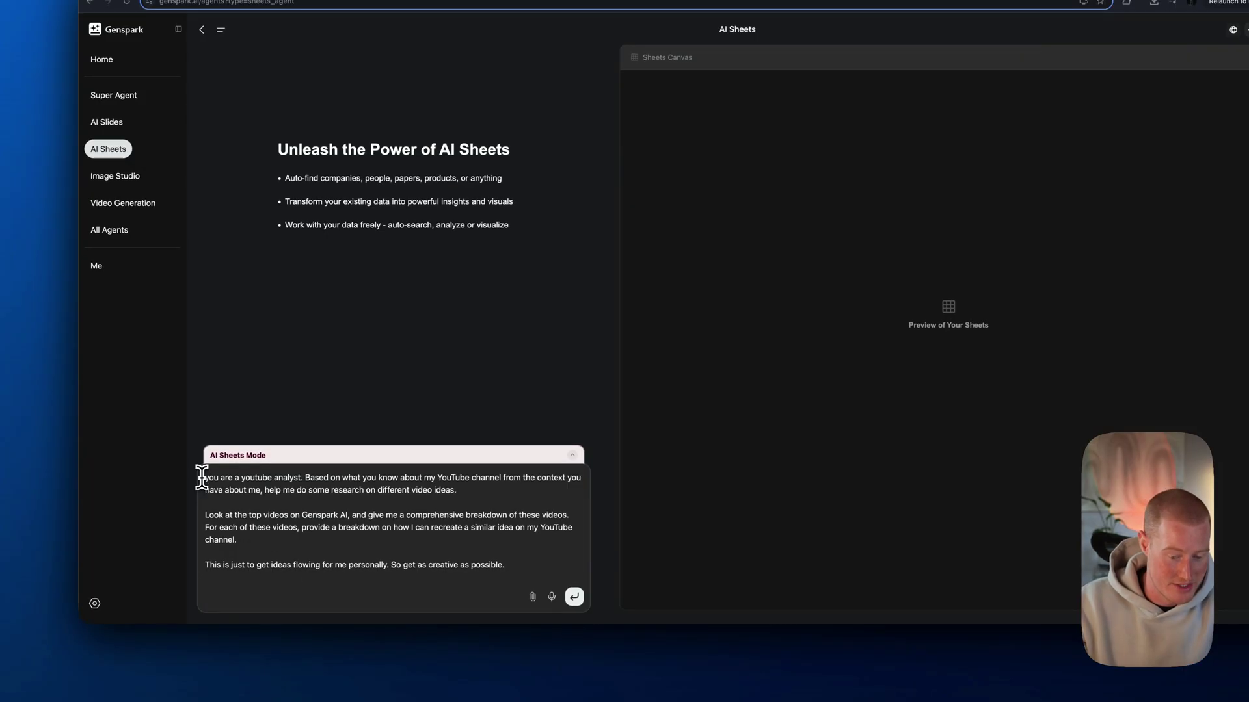
# Add the spreadsheet paragraph to the Genspark AI YouTube-analysis prompt and send it
pyautogui.moveTo(471, 493); pyautogui.dragTo(317, 475)
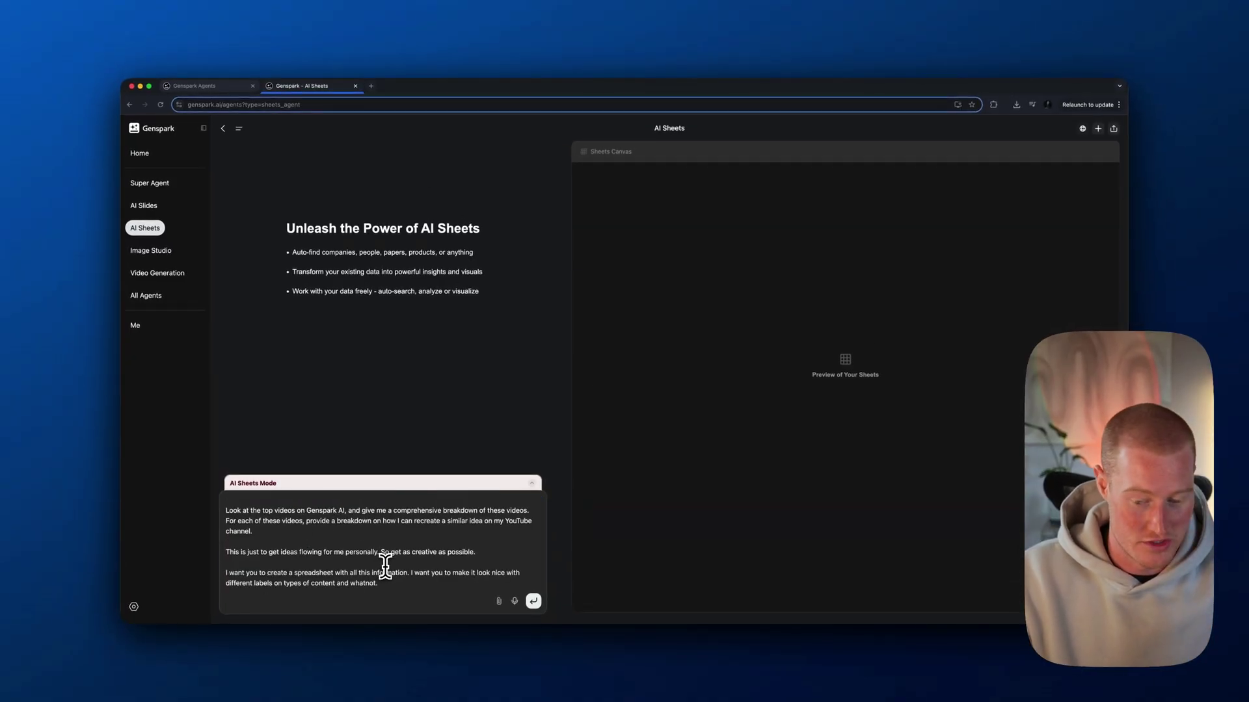
pyautogui.tripleClick(315, 532)
pyautogui.click(315, 532)
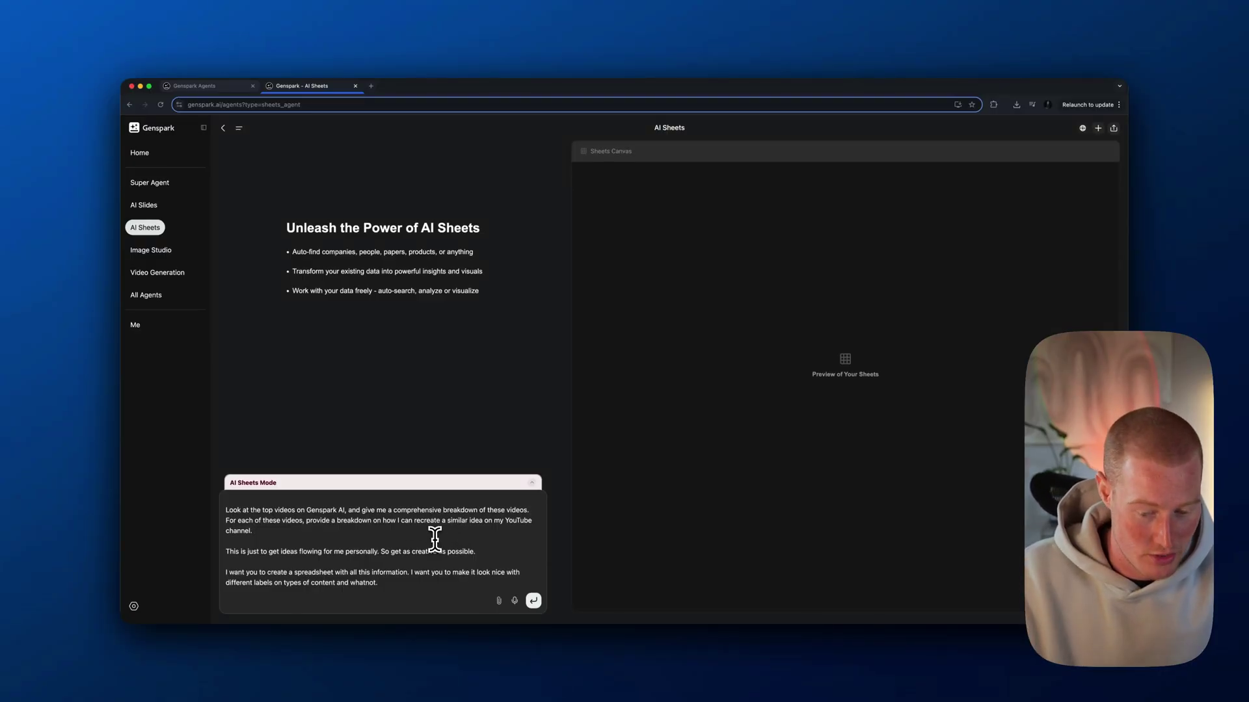
pyautogui.click(534, 601)
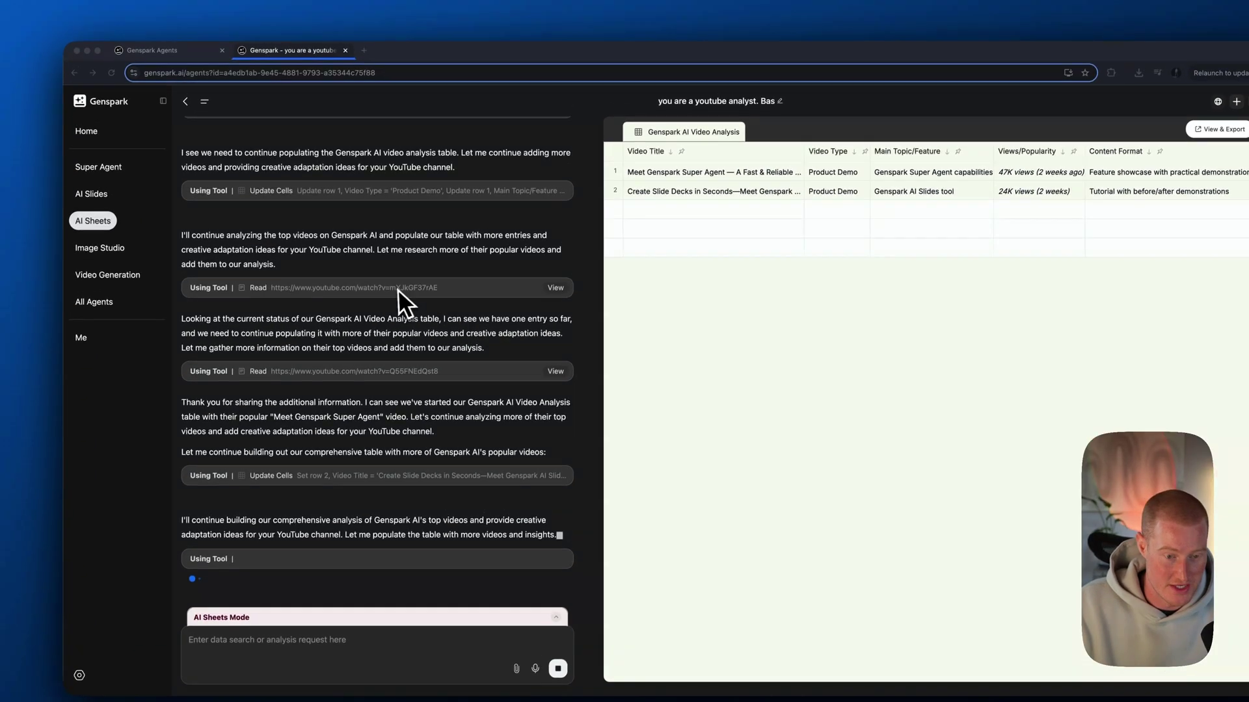
# Select the first two video titles in the AI Video Analysis table
pyautogui.scroll(3, 387, 240)
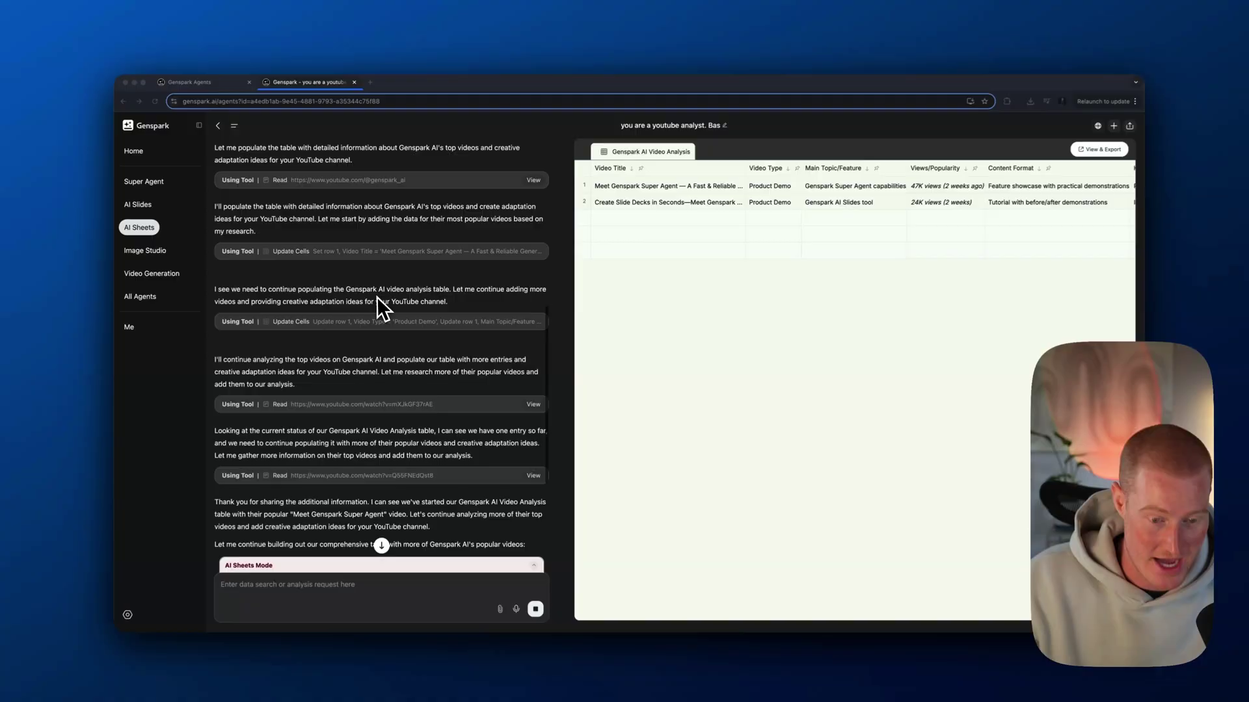
pyautogui.scroll(-2, 391, 273)
pyautogui.scroll(3, 361, 246)
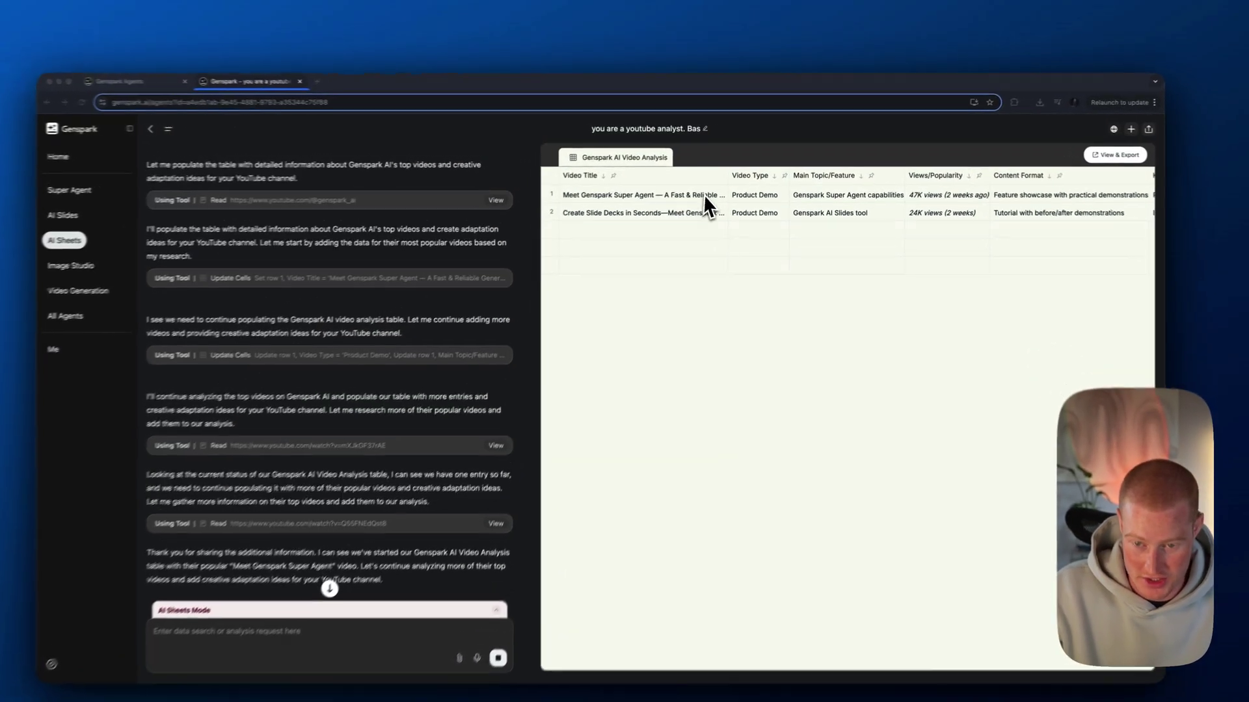
pyautogui.moveTo(698, 191); pyautogui.dragTo(672, 232)
# Inspect row 1's Key Selling Points, Adaptation Ideas and Creative Twist entries
pyautogui.hscroll(2, 956, 211)
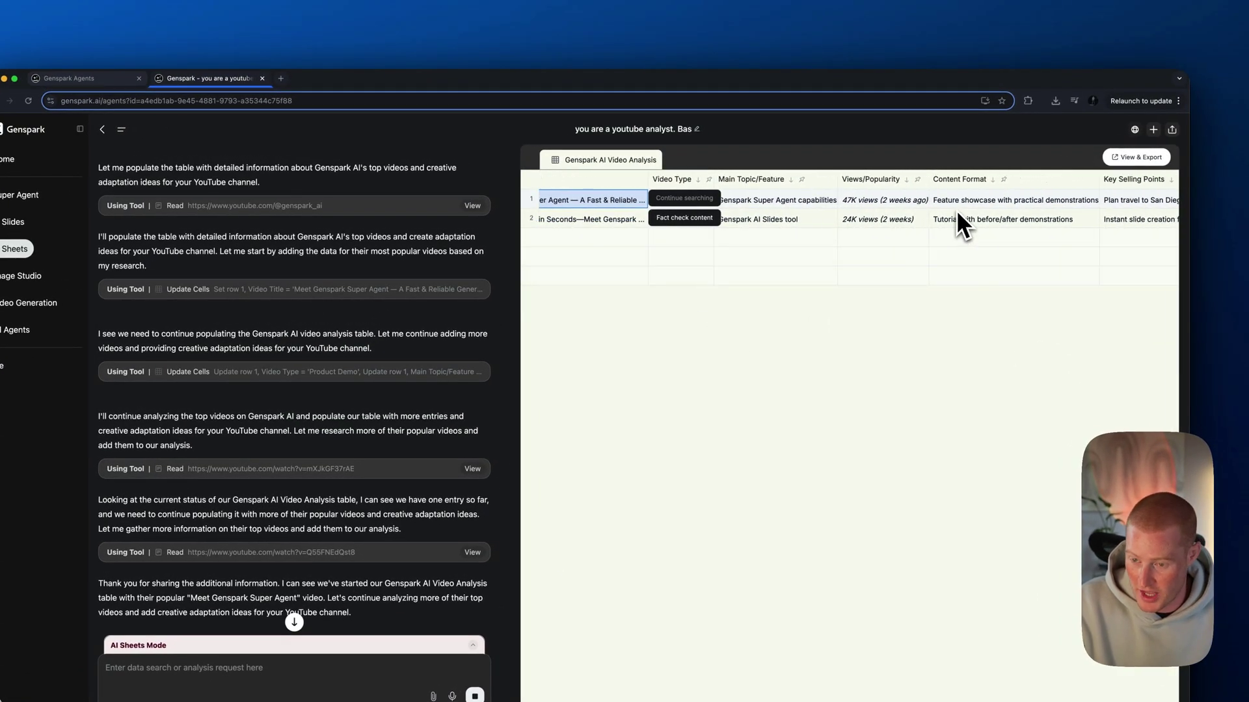
pyautogui.hscroll(8, 864, 199)
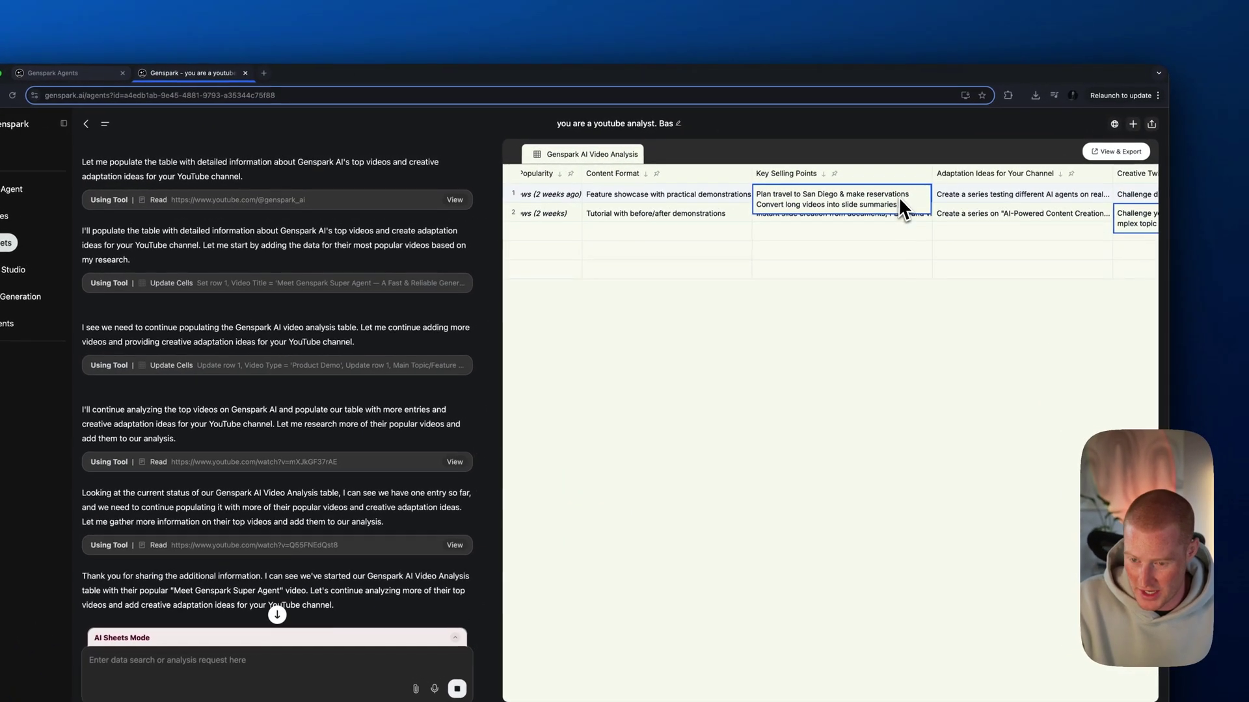
pyautogui.click(900, 193)
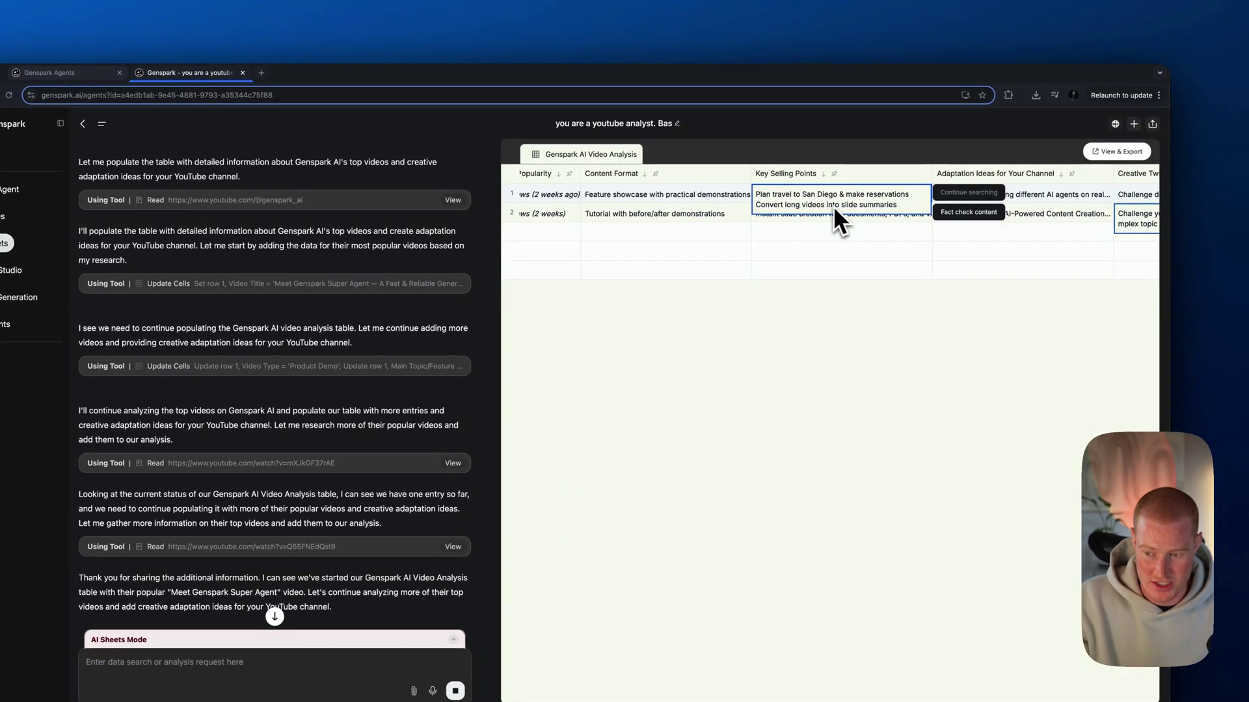
pyautogui.click(1029, 194)
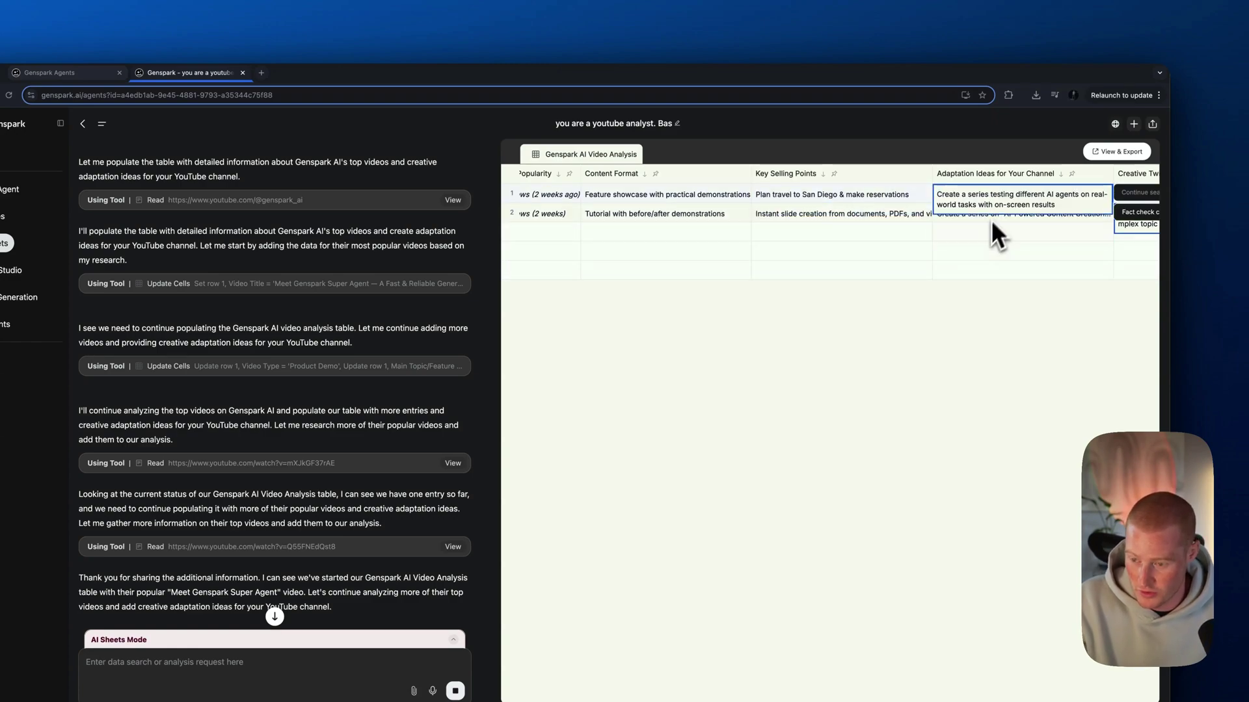
pyautogui.click(1122, 195)
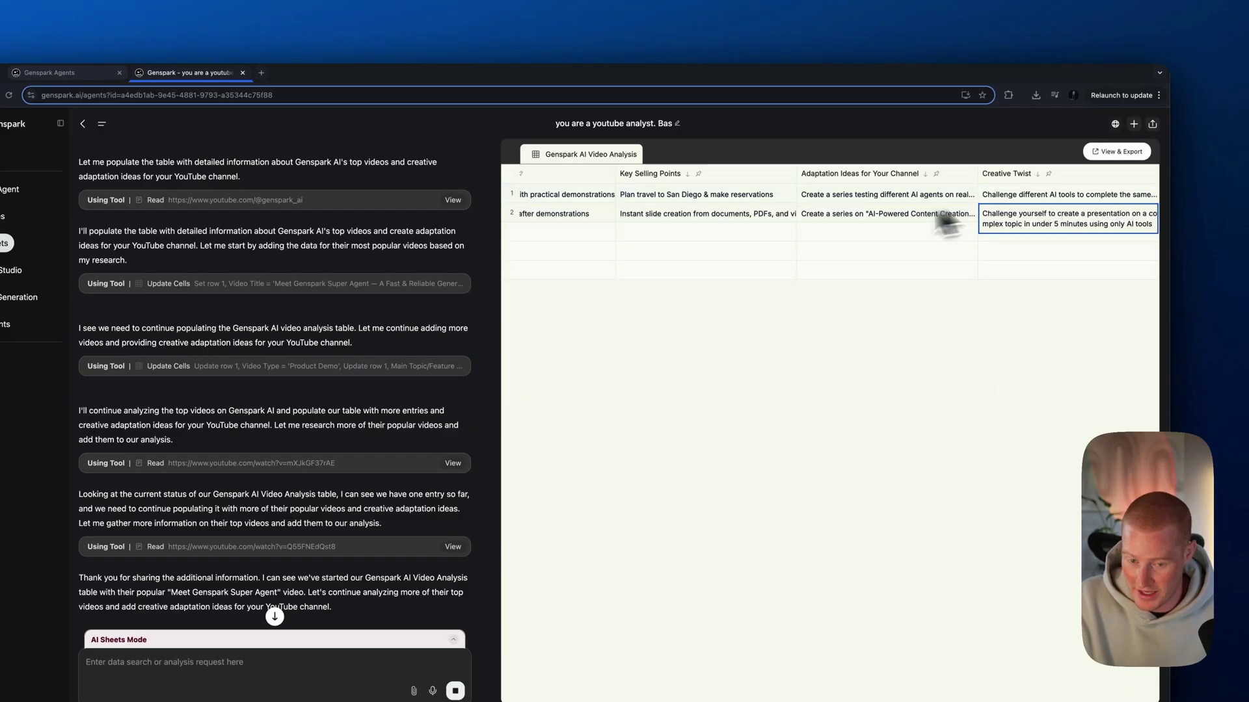
pyautogui.hscroll(-10, 841, 241)
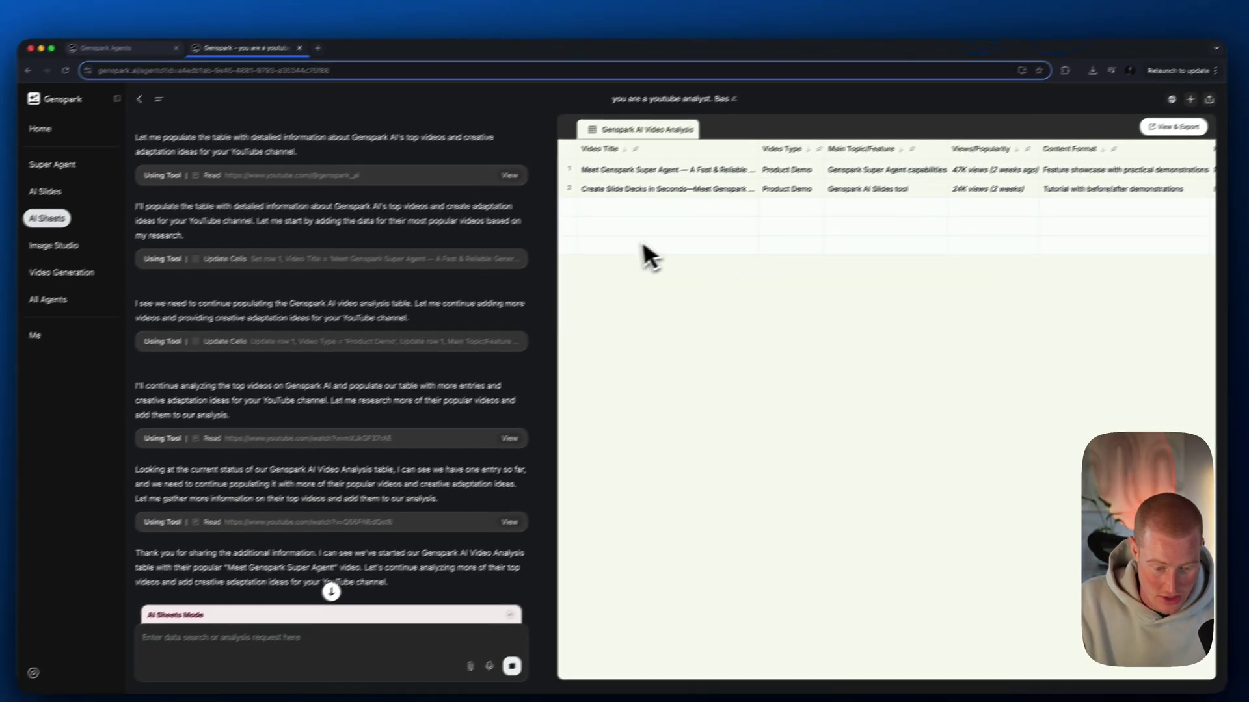
pyautogui.scroll(-5, 370, 355)
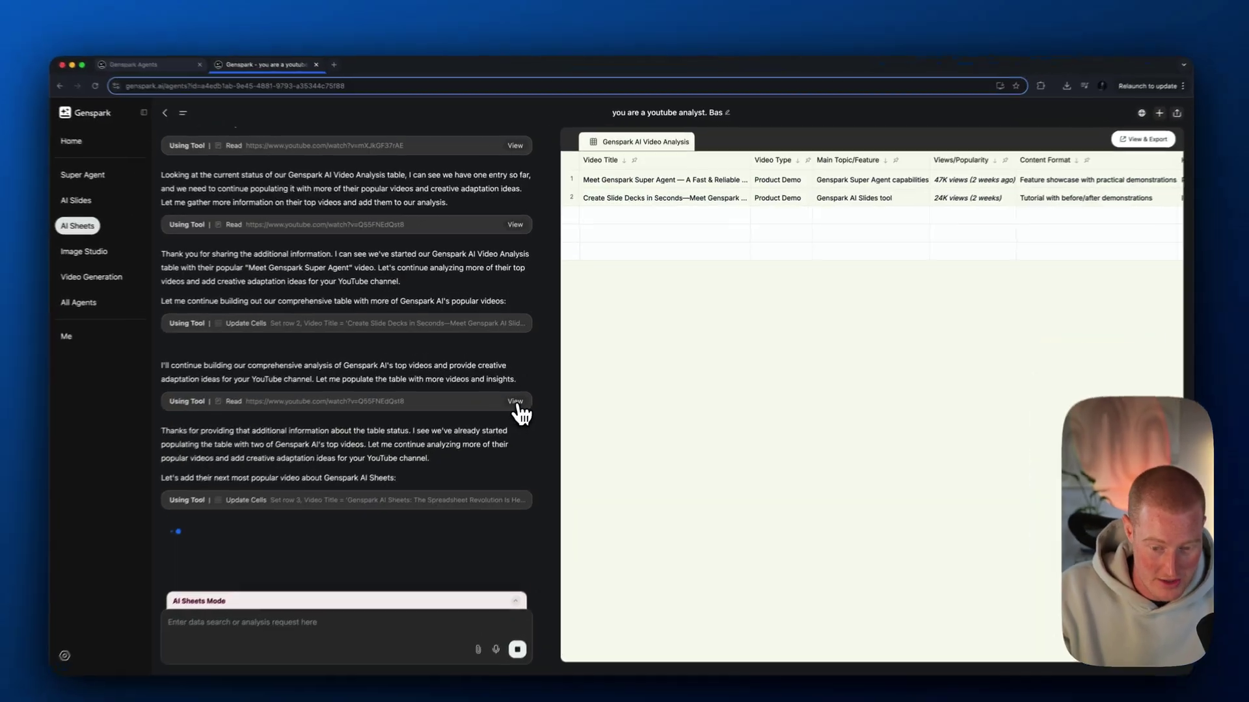
# Read the transcript of a video the agent researched, then close it
pyautogui.click(531, 383)
pyautogui.scroll(-5, 750, 365)
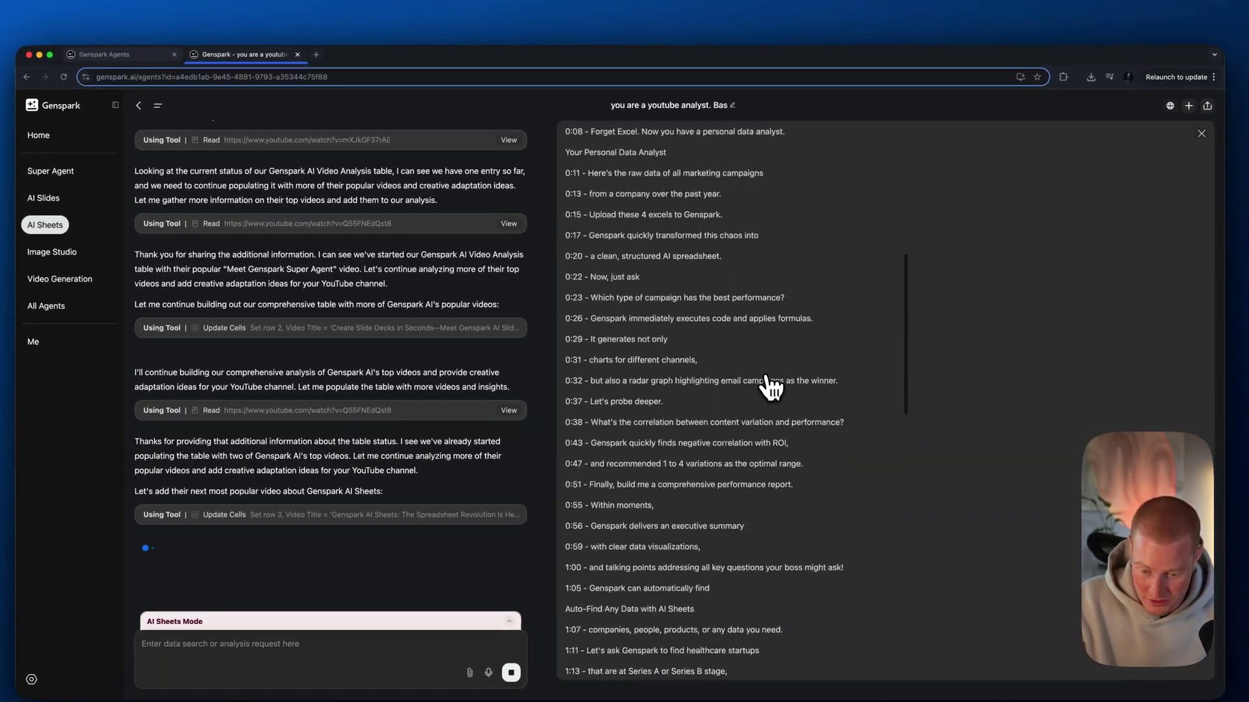
pyautogui.scroll(10, 771, 388)
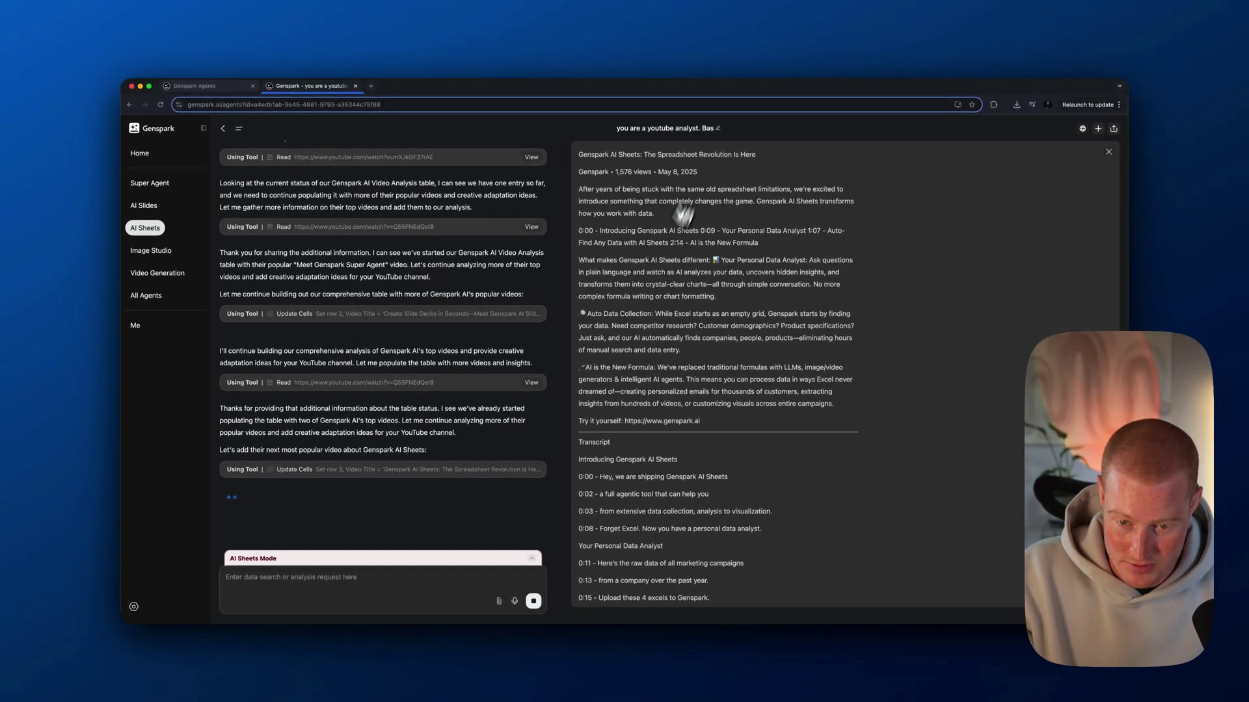
pyautogui.scroll(-10, 676, 234)
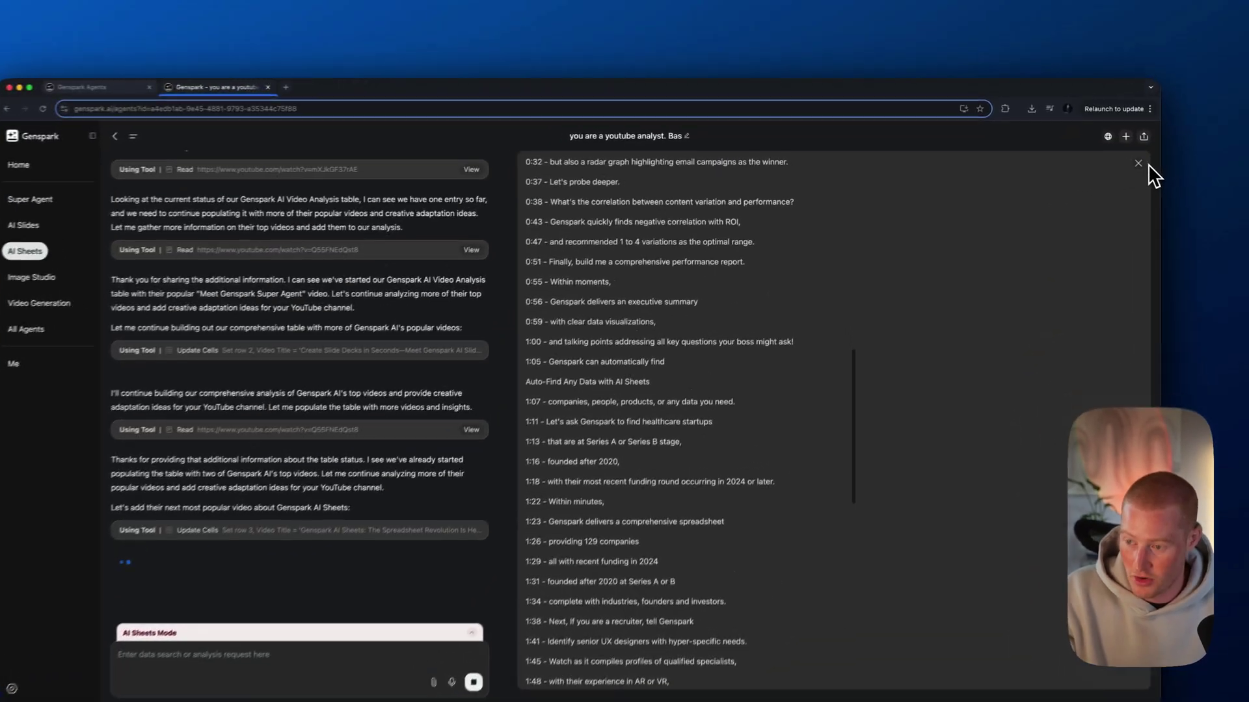
pyautogui.click(1109, 152)
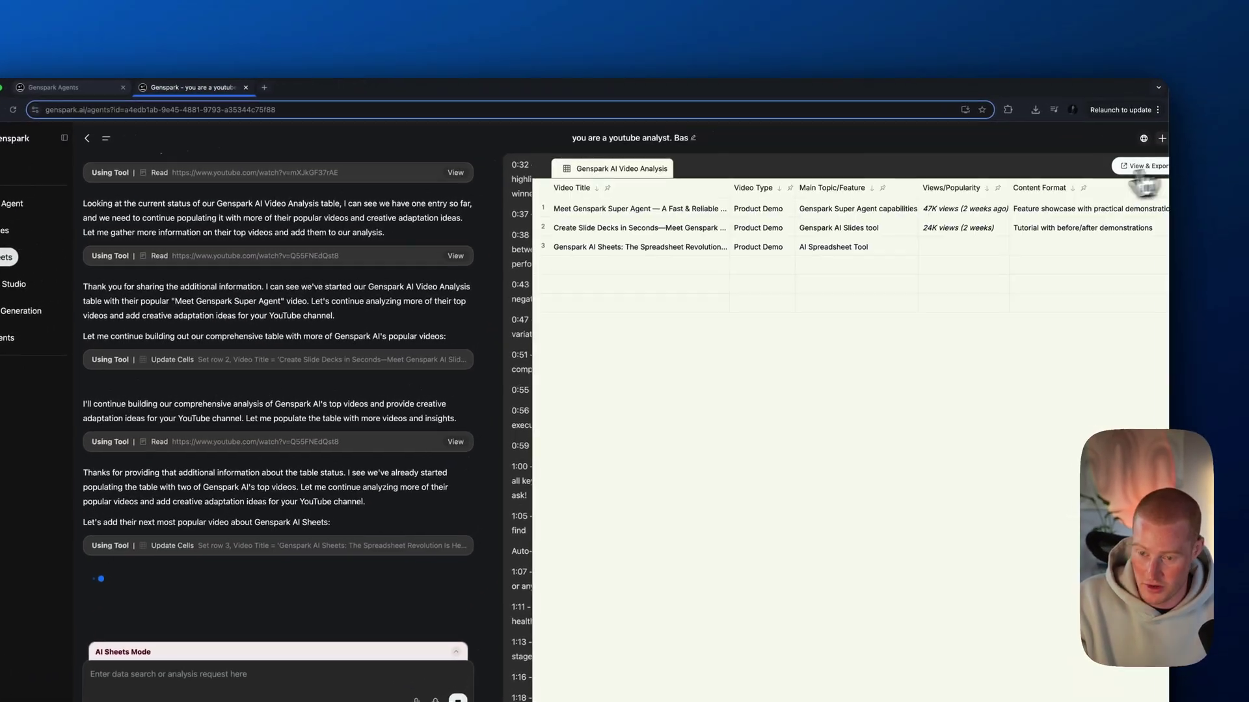
# Scroll across the table to see the new AI Sheets Spreadsheet Revolution row
pyautogui.hscroll(5, 691, 256)
pyautogui.hscroll(-8, 667, 250)
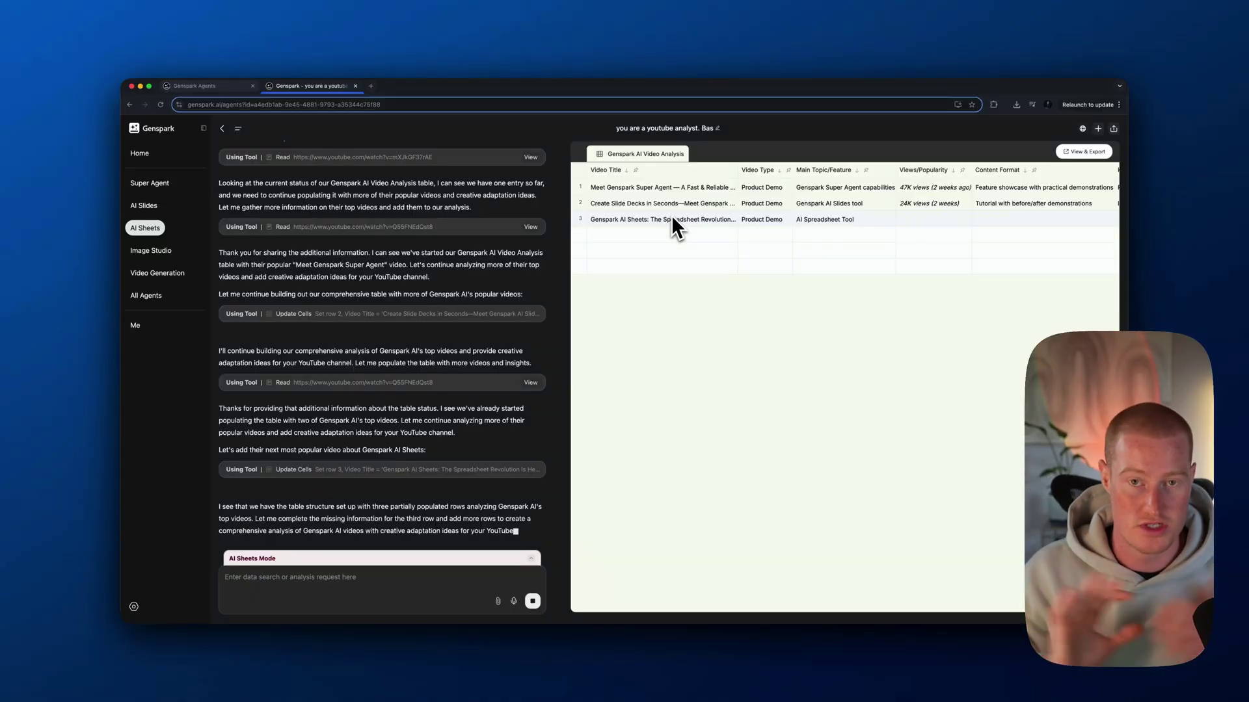
pyautogui.hscroll(3, 672, 220)
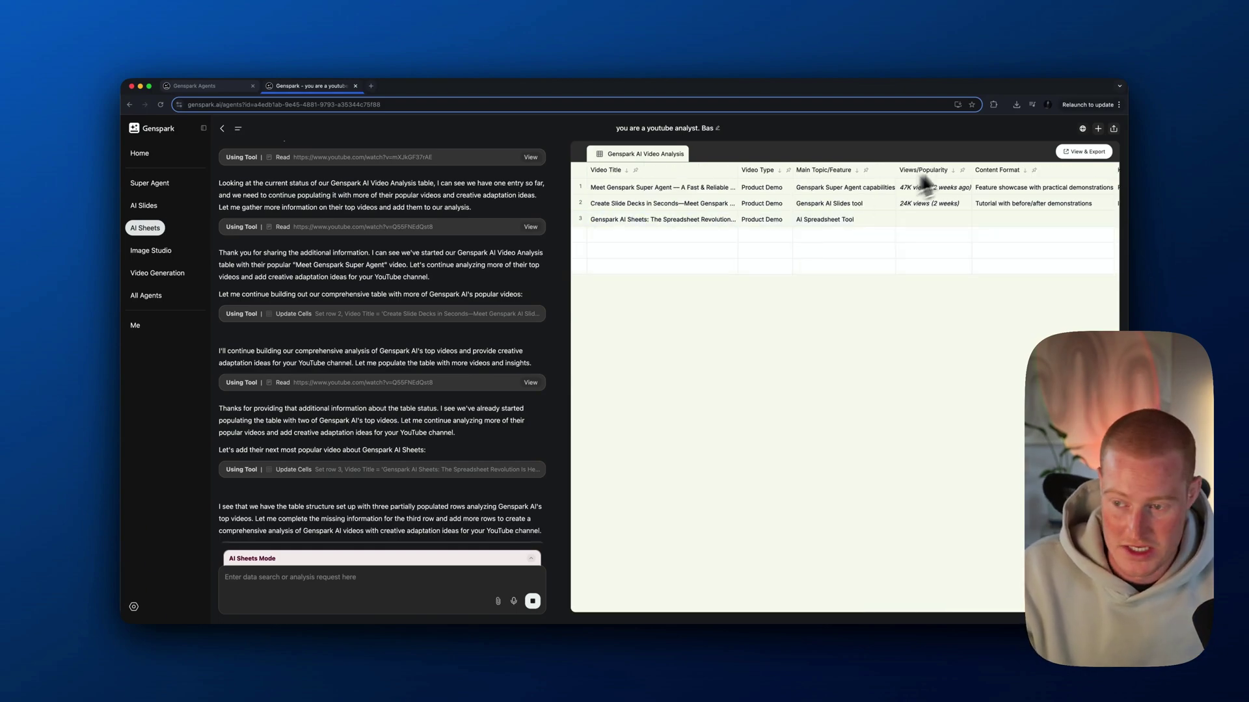
# Open the full analysis sheet in a separate tab via View & Export, then return to the chat
pyautogui.click(1084, 152)
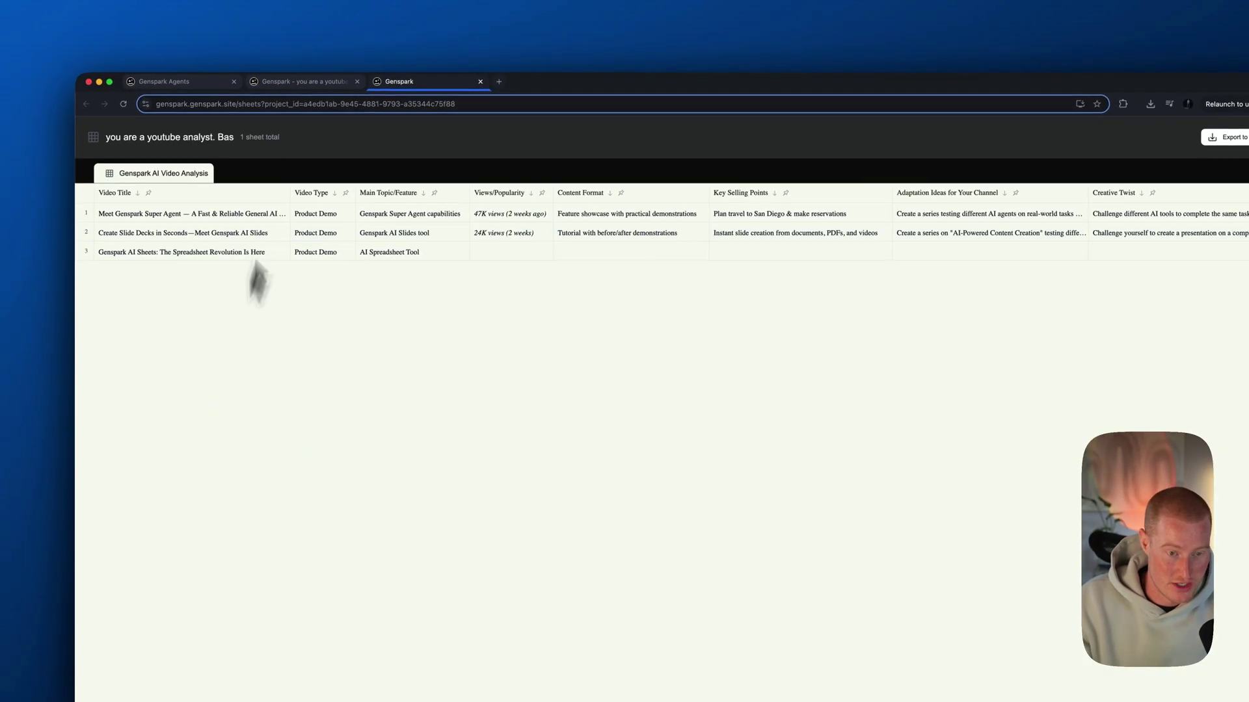
pyautogui.click(299, 81)
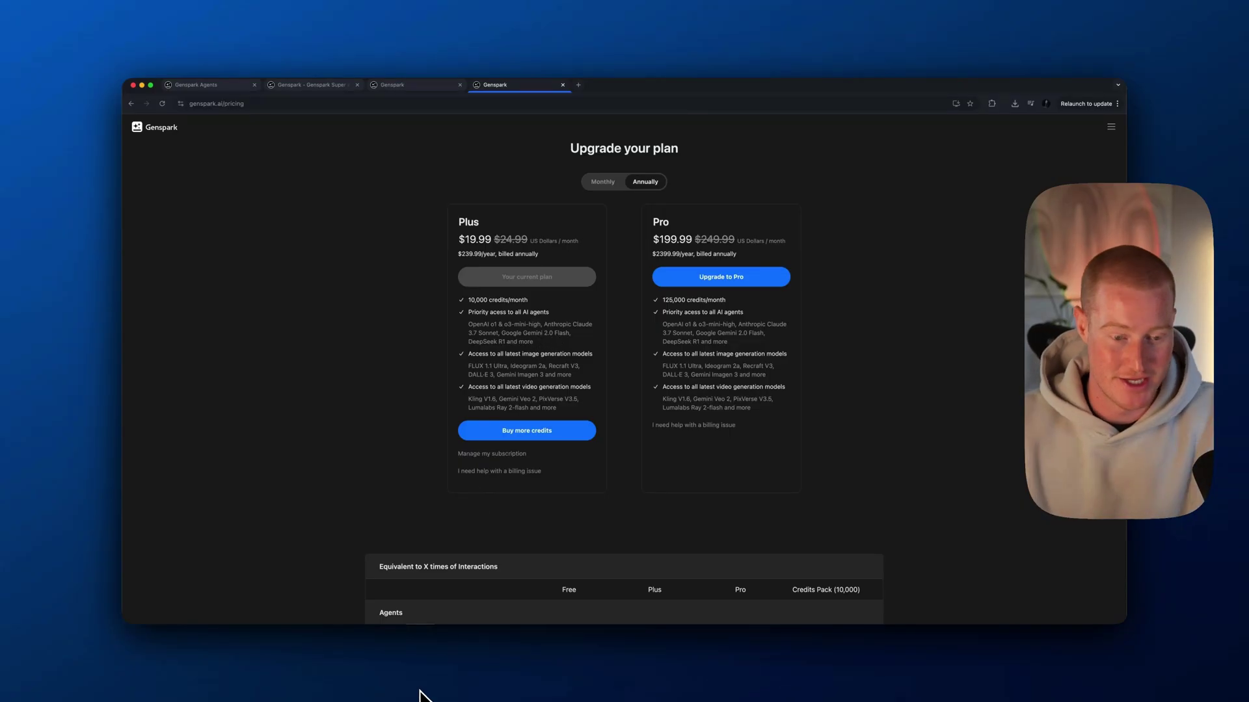
# Compare monthly and annual prices, noting Plus at $24.99 monthly, and end on Monthly billing
pyautogui.click(612, 188)
pyautogui.click(652, 187)
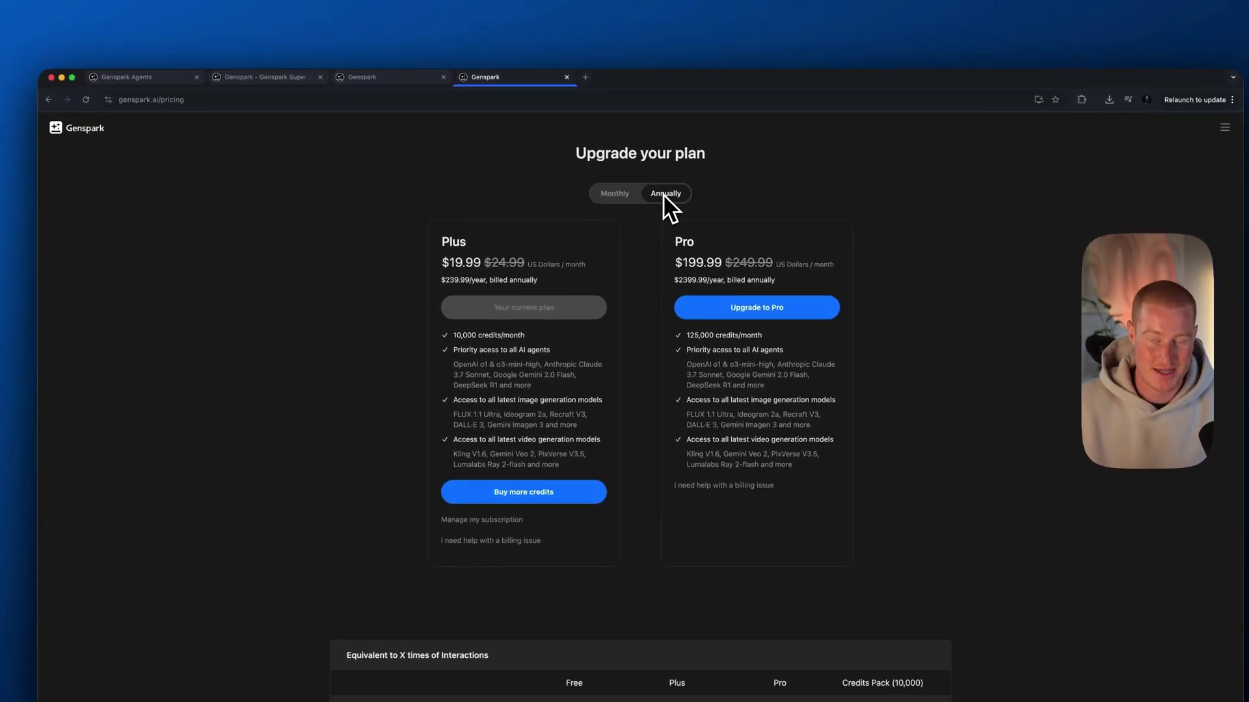
pyautogui.click(618, 193)
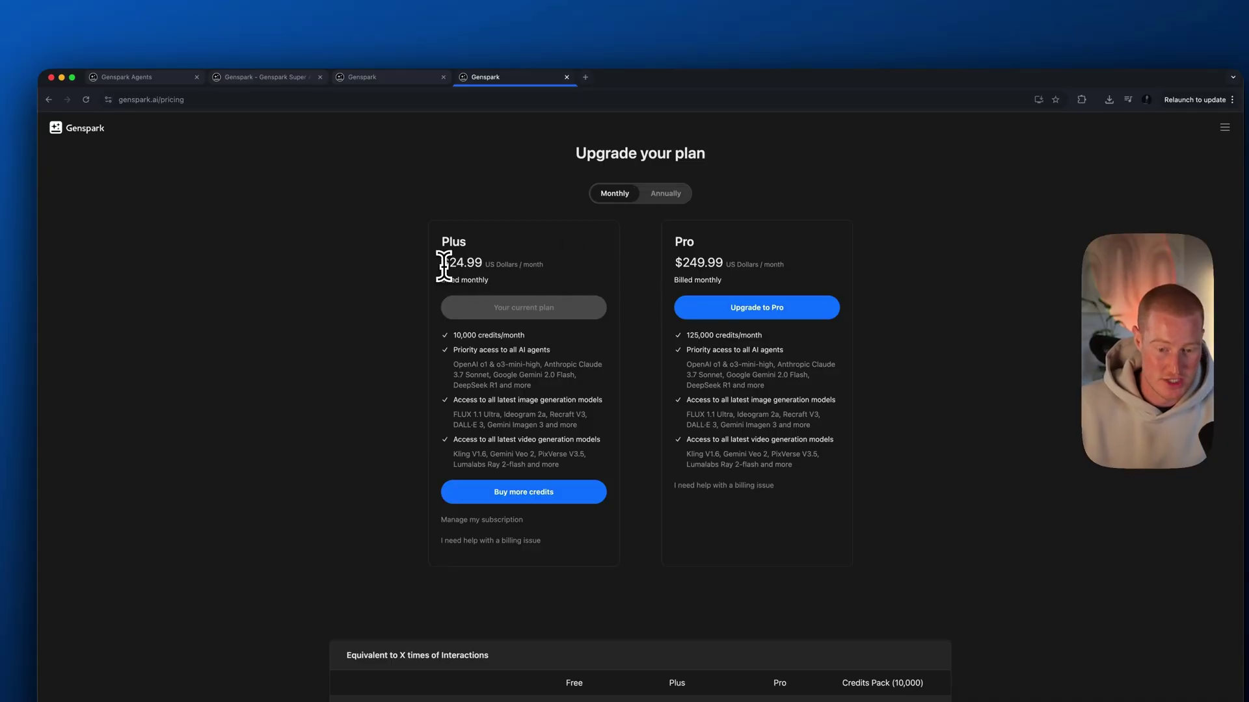
pyautogui.moveTo(443, 267); pyautogui.dragTo(482, 263)
pyautogui.click(678, 199)
pyautogui.click(616, 195)
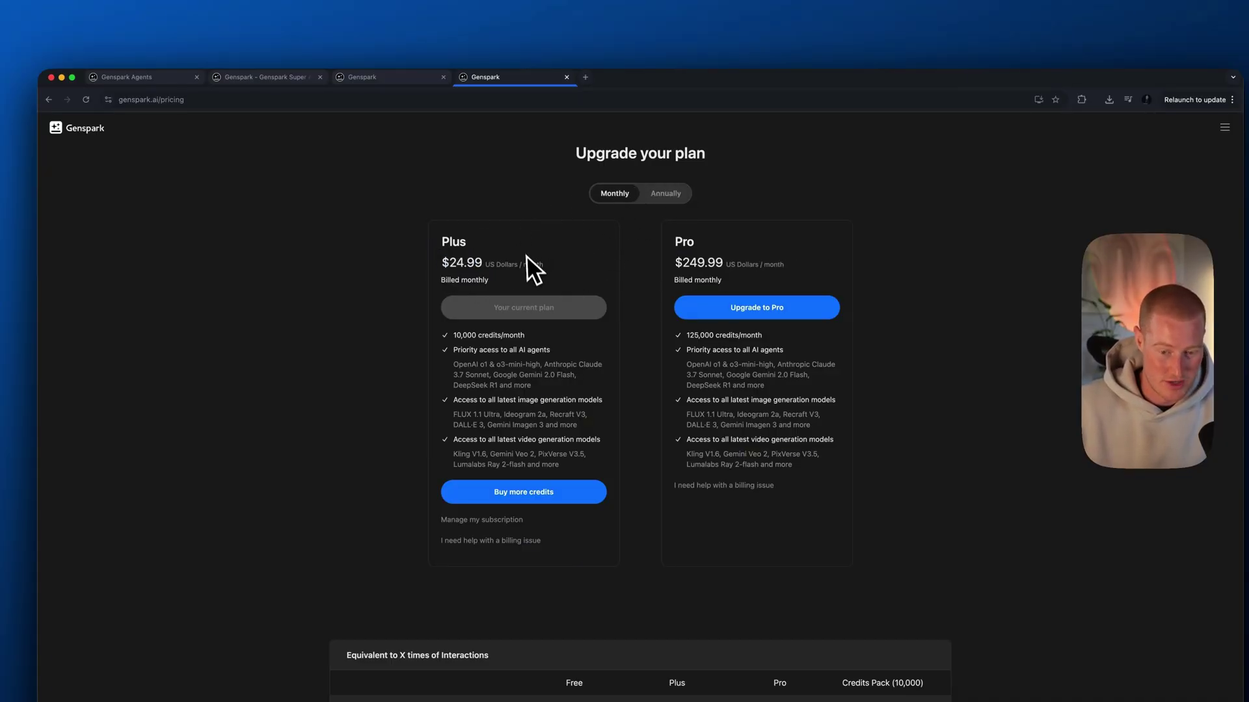
# Highlight the Plus plan's 10,000 credits/month and its included AI models
pyautogui.moveTo(454, 335); pyautogui.dragTo(538, 344)
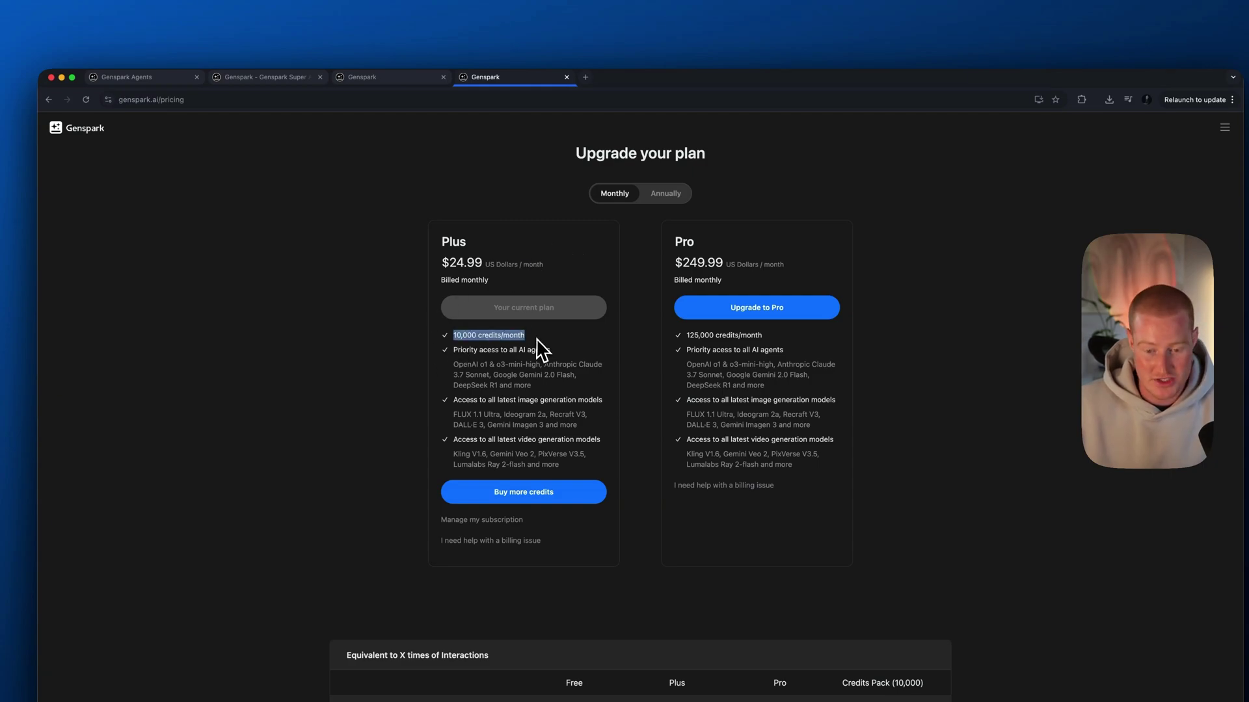
pyautogui.moveTo(558, 392); pyautogui.dragTo(451, 361)
pyautogui.click(450, 368)
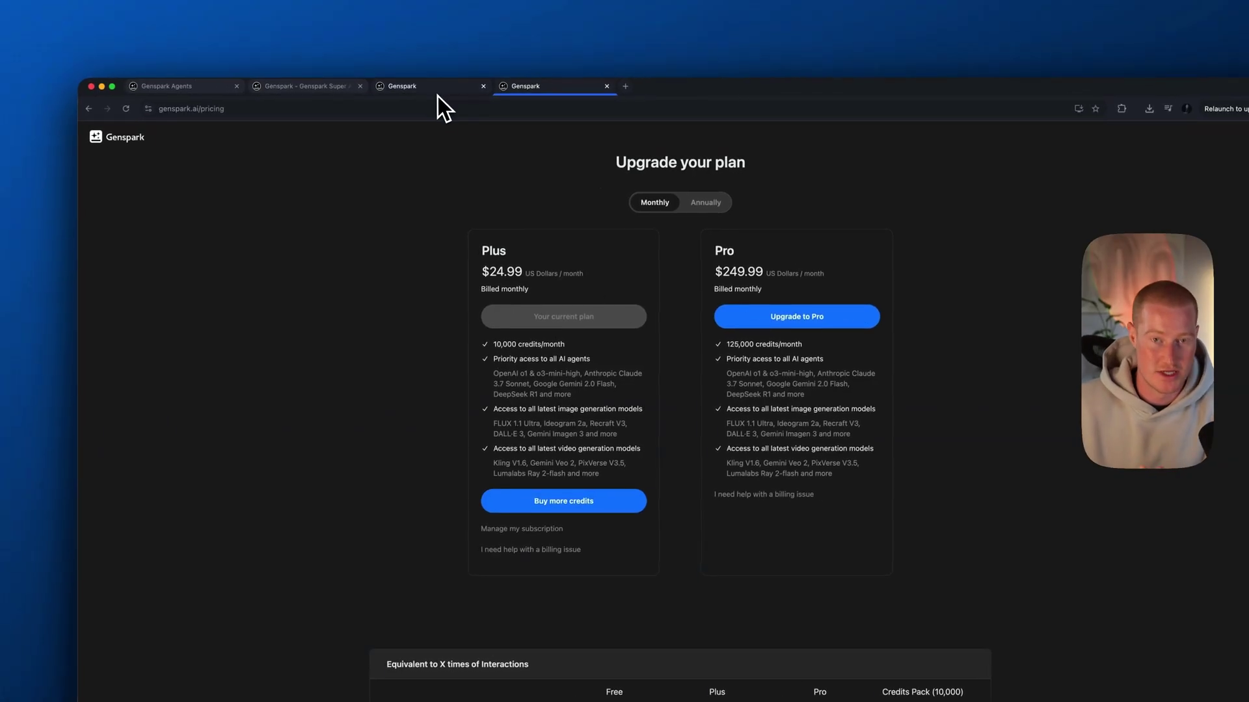
pyautogui.click(437, 92)
pyautogui.click(350, 91)
pyautogui.click(94, 696)
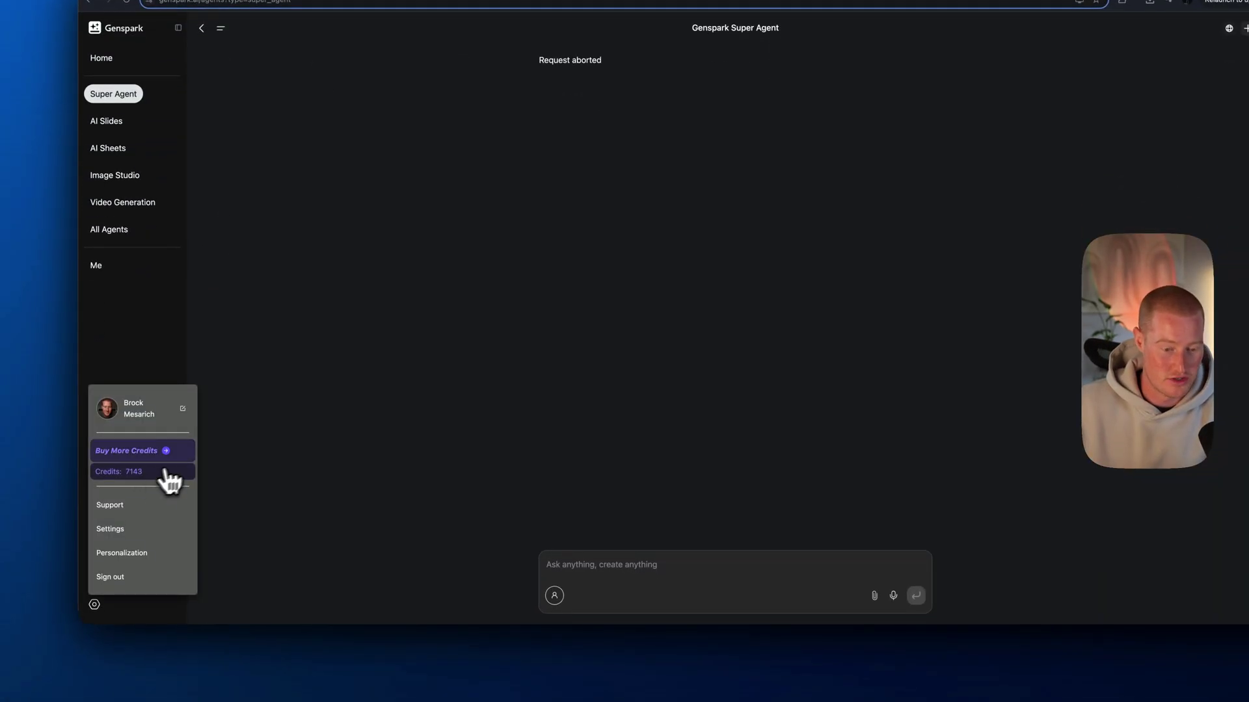
pyautogui.click(510, 85)
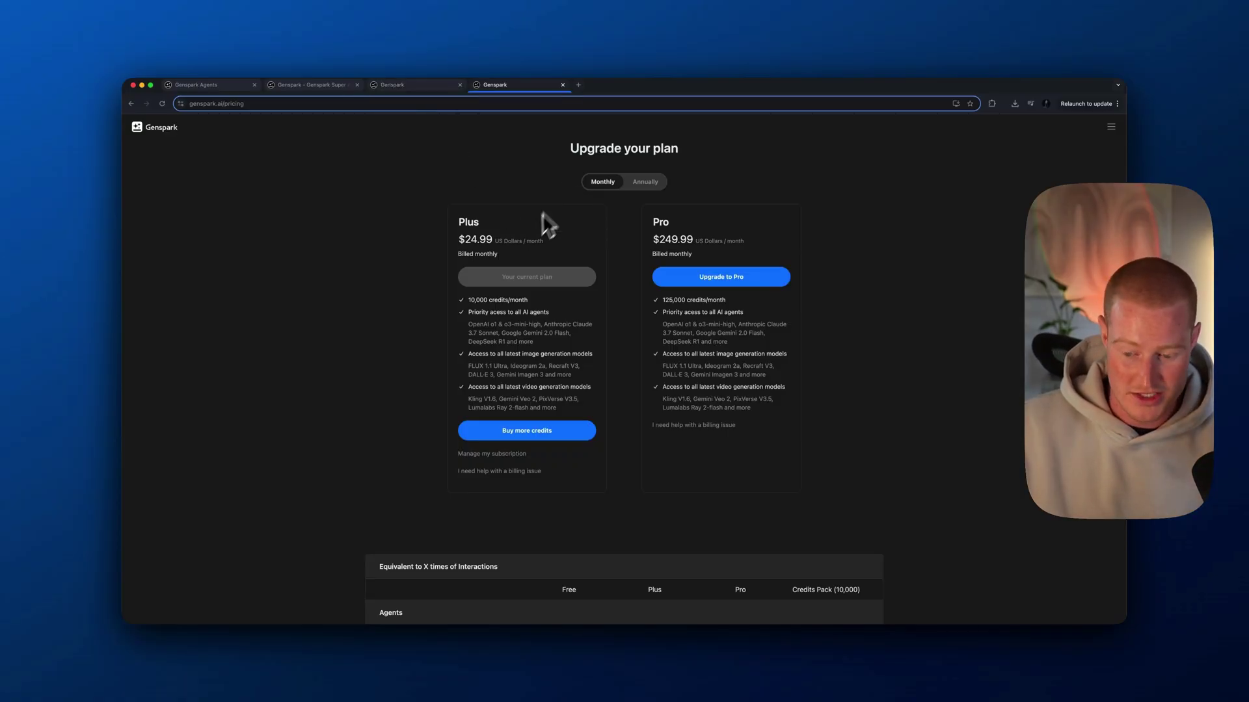
pyautogui.scroll(-1, 512, 242)
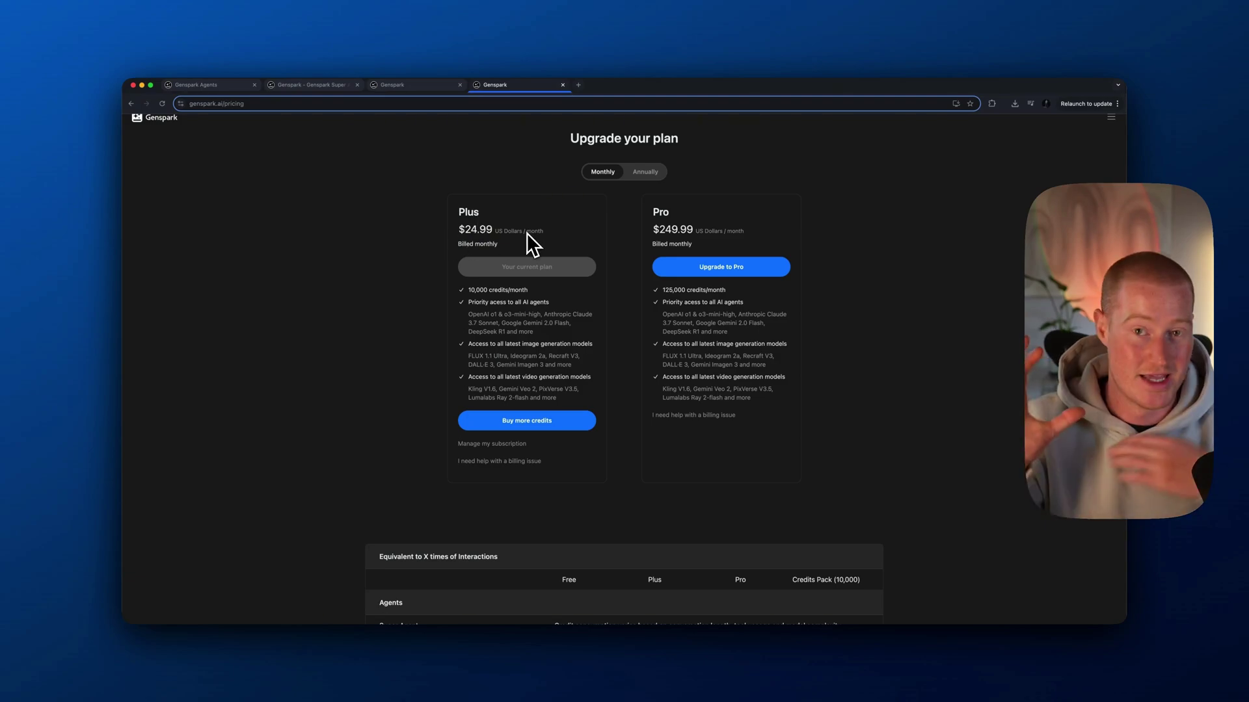
pyautogui.moveTo(568, 241); pyautogui.dragTo(457, 230)
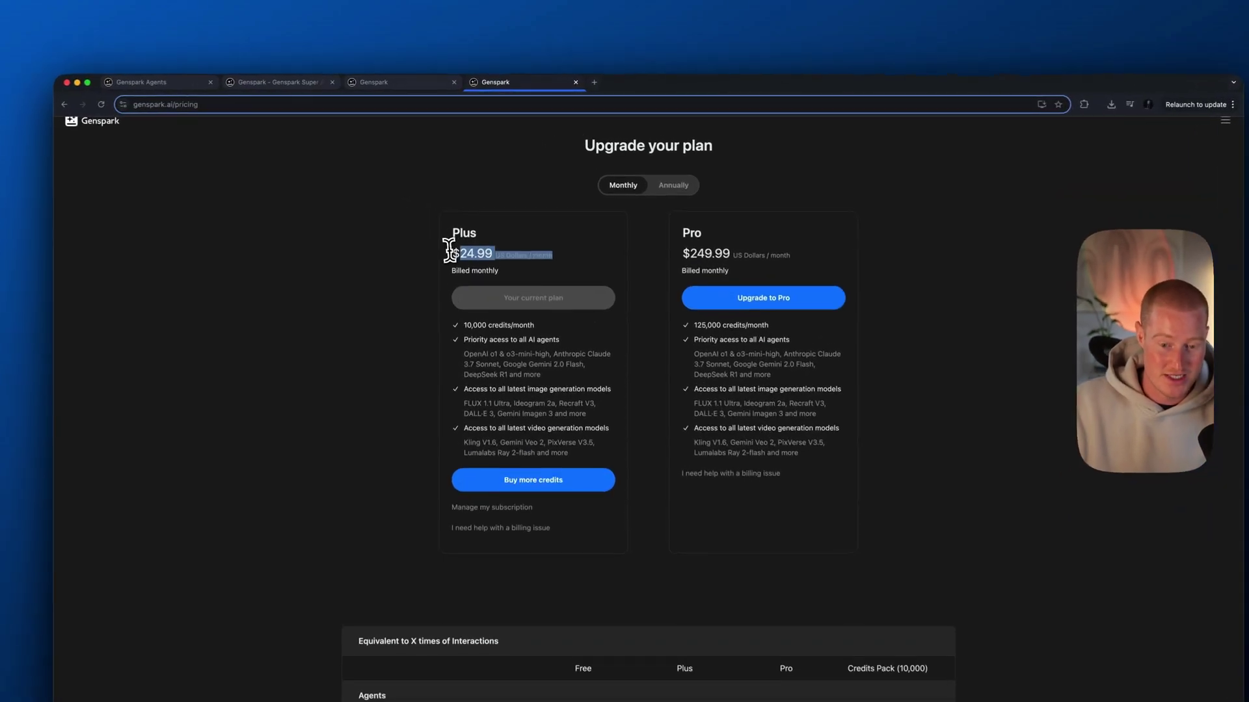
pyautogui.click(516, 237)
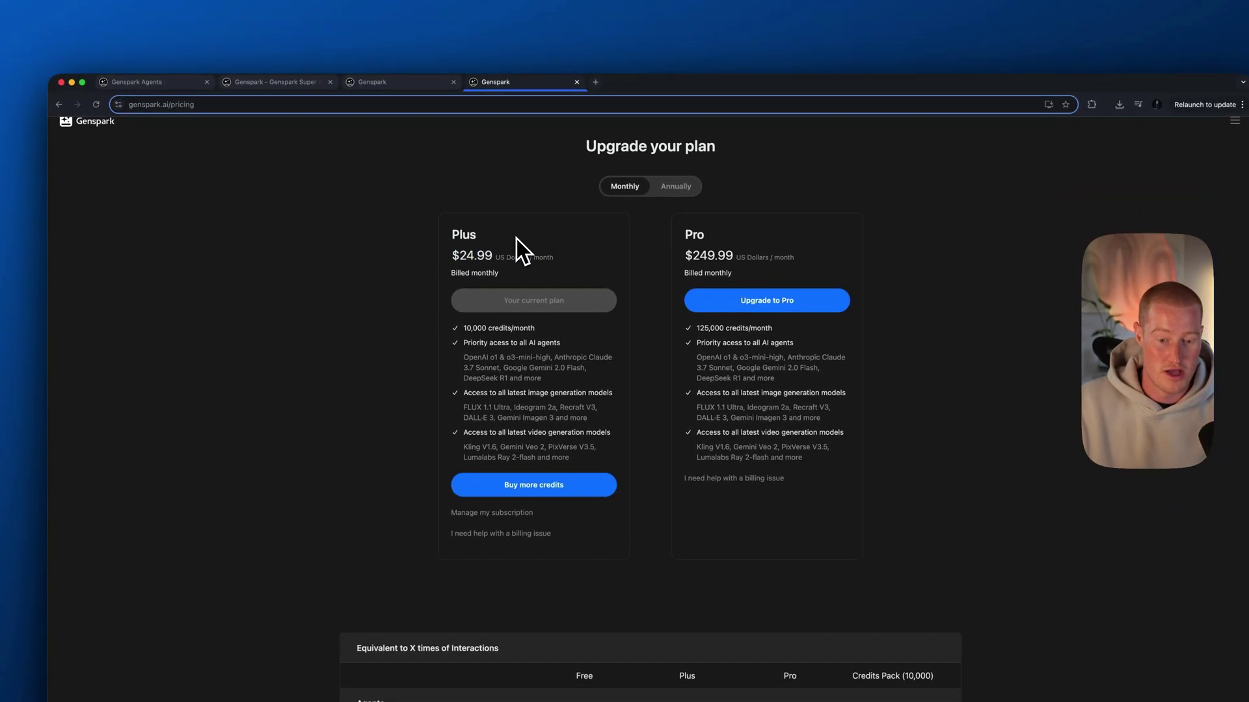